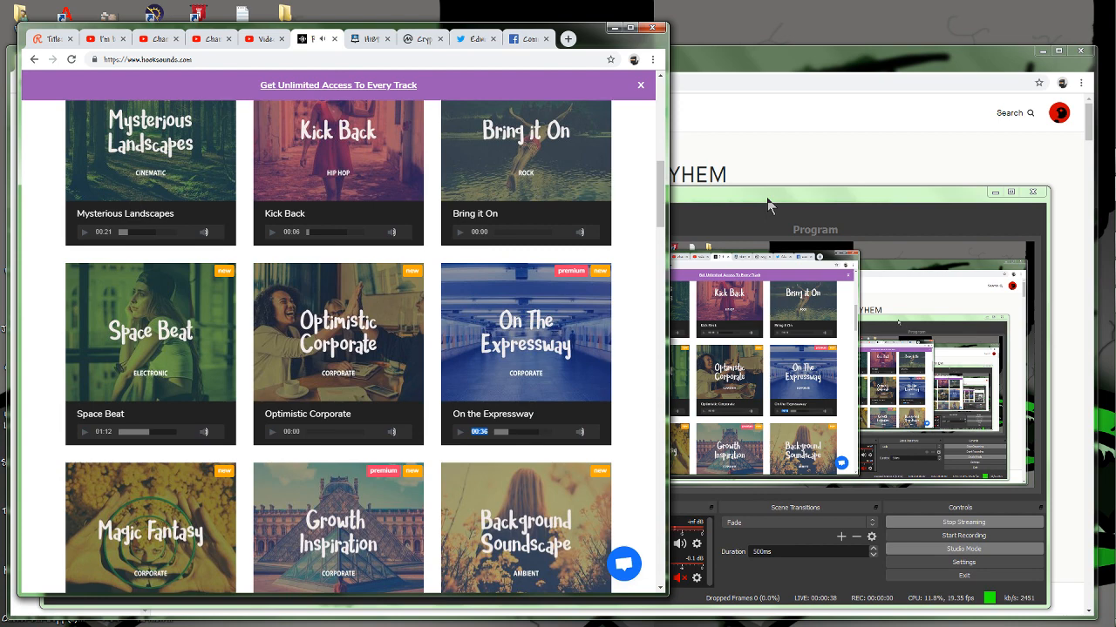
Switch to OBS Studio and unmute the Mic/Aux channel in the audio mixer.
click(754, 199)
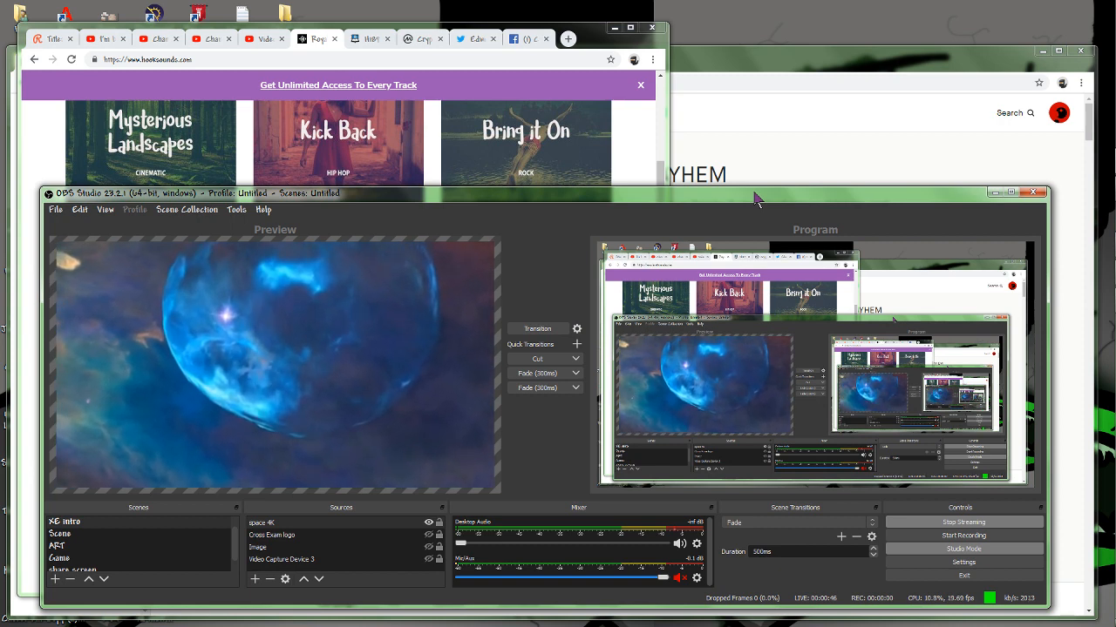
click(679, 578)
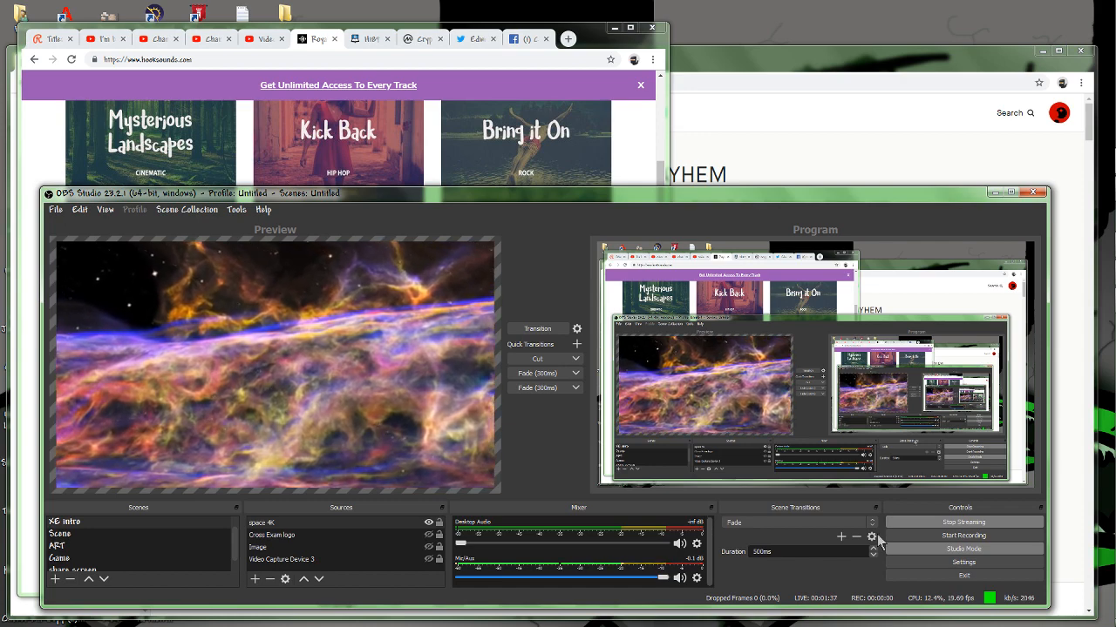
Turn Studio Mode off and back on twice to compare the single view with the Preview and Program views.
click(963, 549)
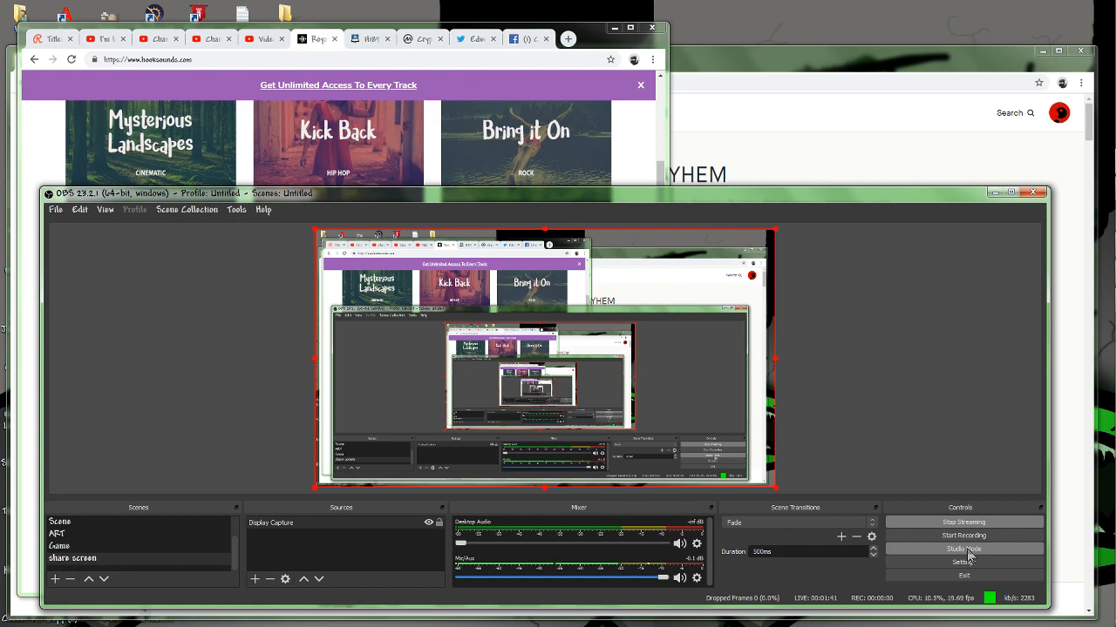
click(955, 551)
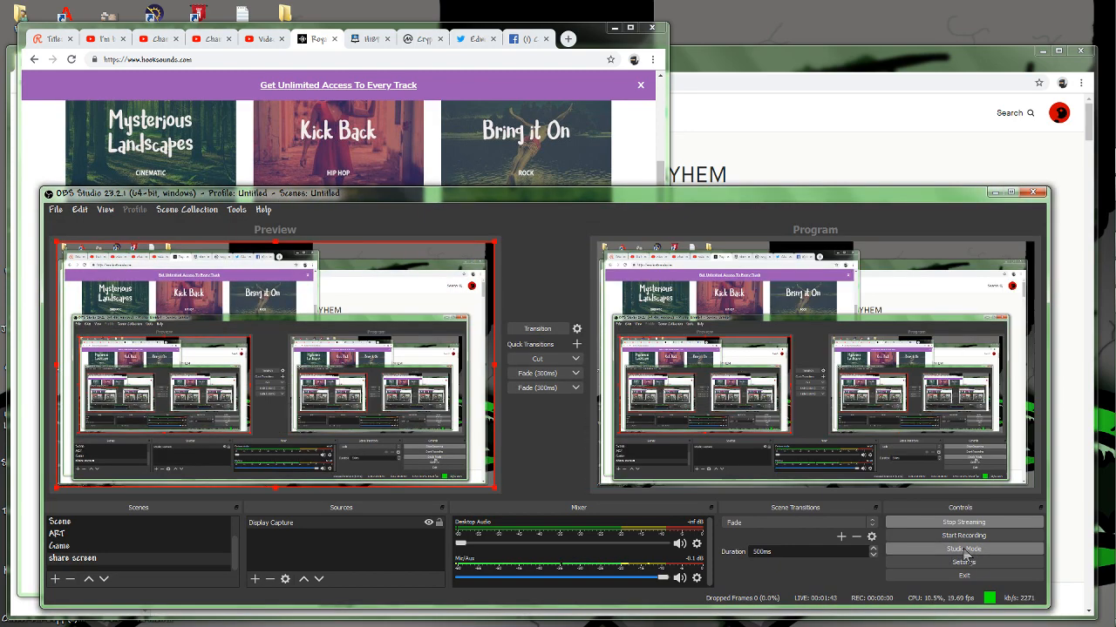
click(964, 551)
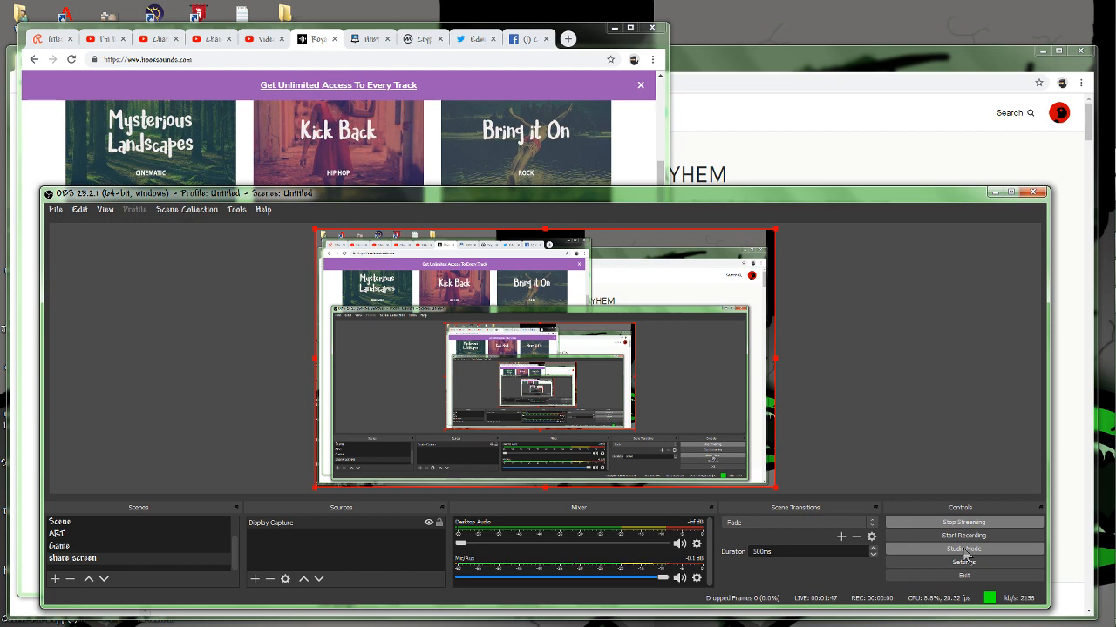
click(964, 551)
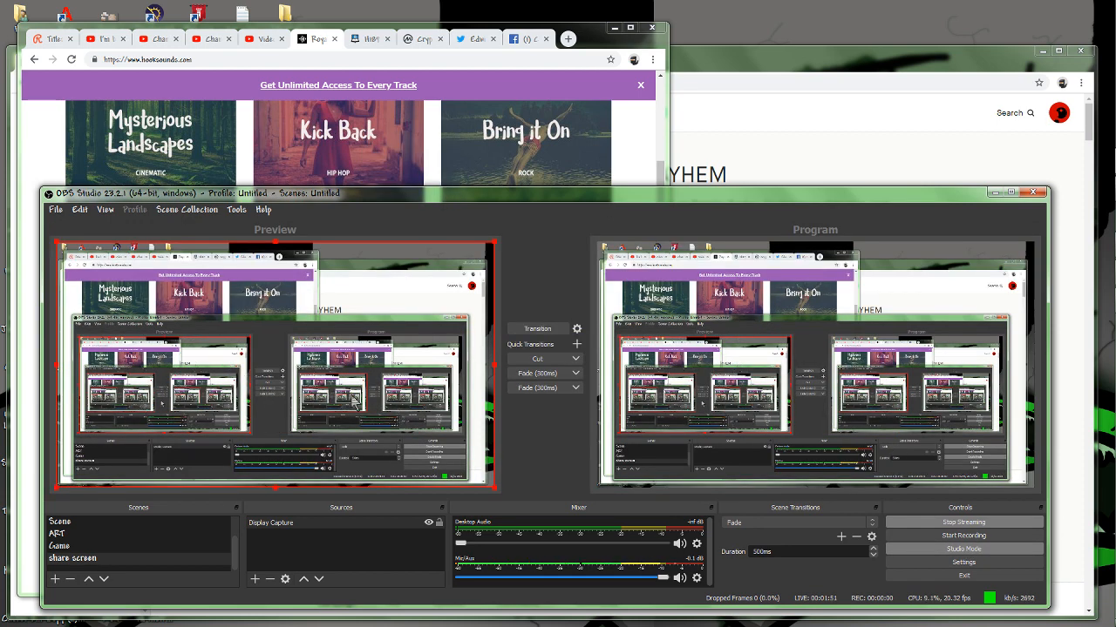
Load the XE live scene into the preview, show its aloha source and place it in the canvas's upper-left corner.
click(131, 534)
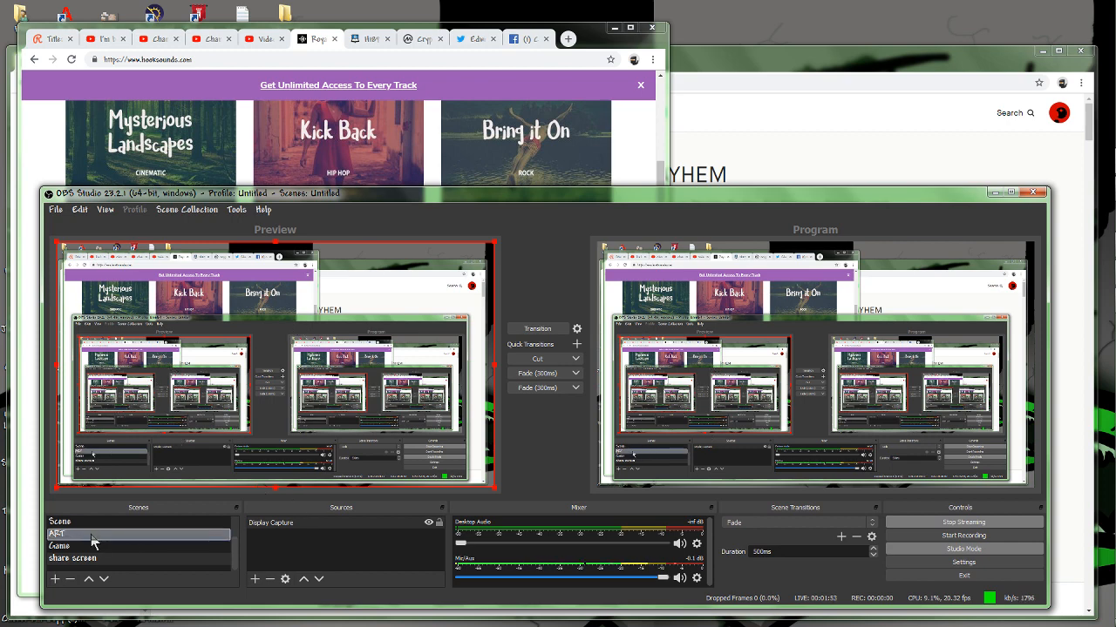
scroll(161, 553, up, 1)
click(132, 520)
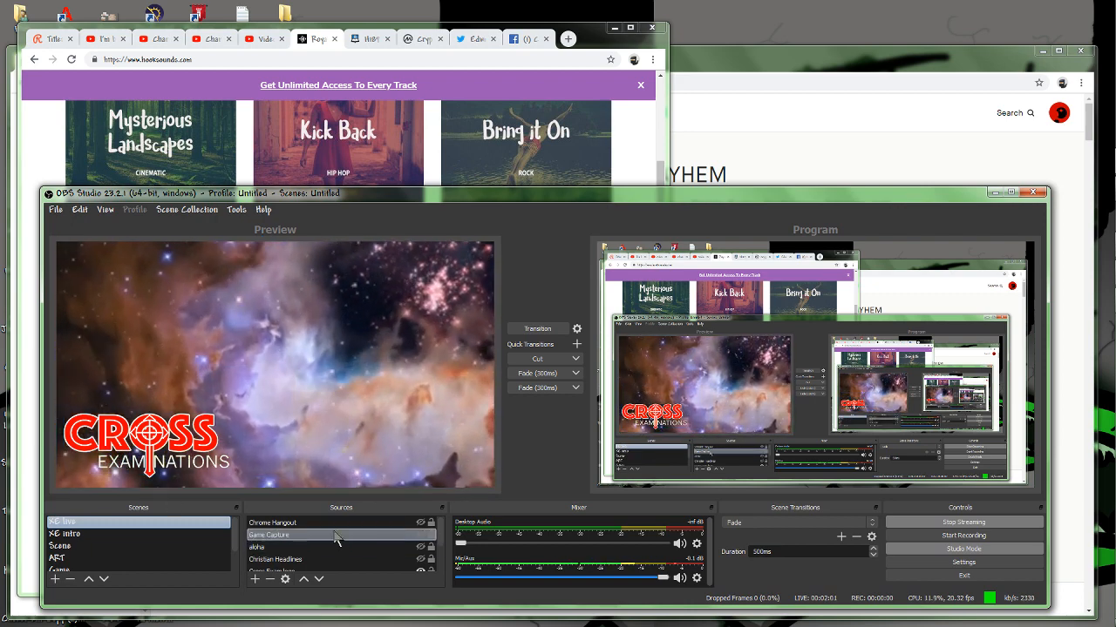
click(421, 548)
drag(185, 449, 178, 331)
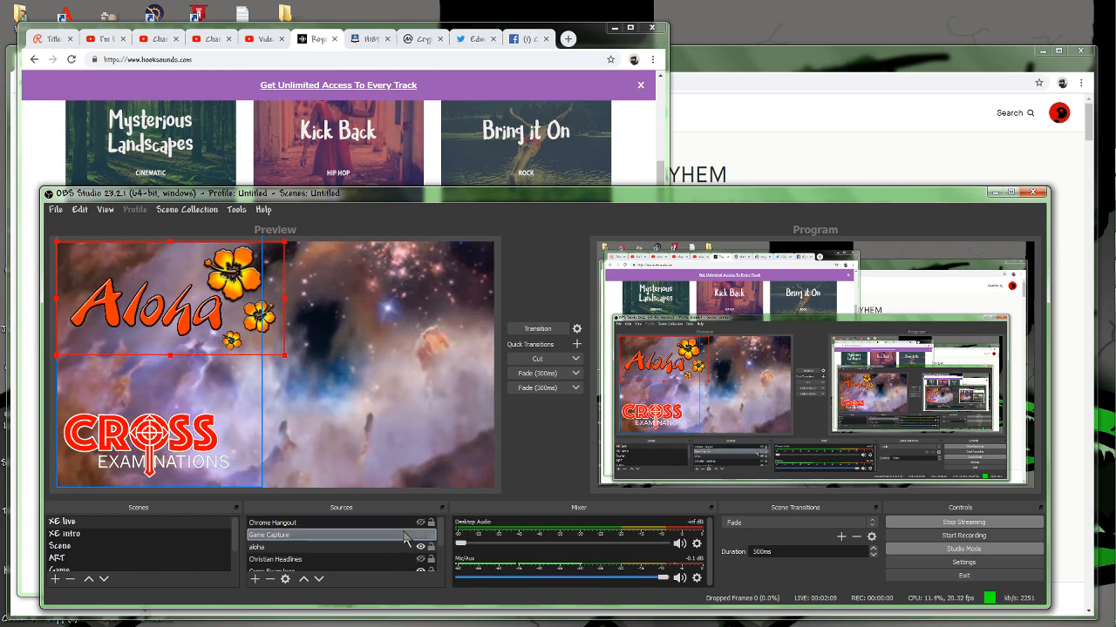
Hide the Cross Exam logo source in the XE live scene and transition the scene to Program.
scroll(403, 540, down, 1)
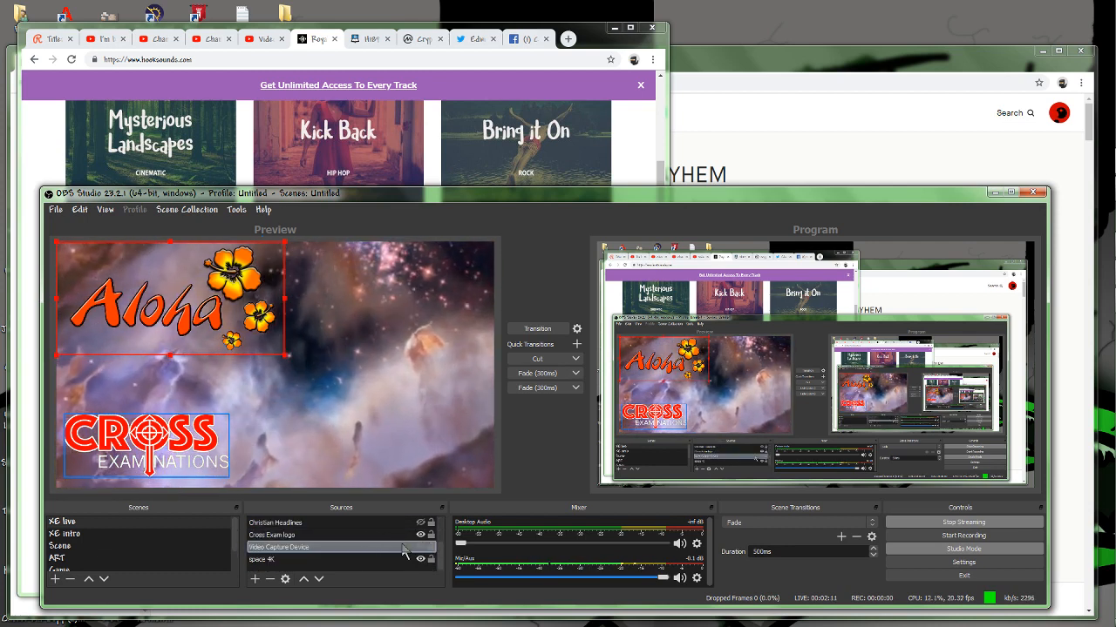
click(420, 534)
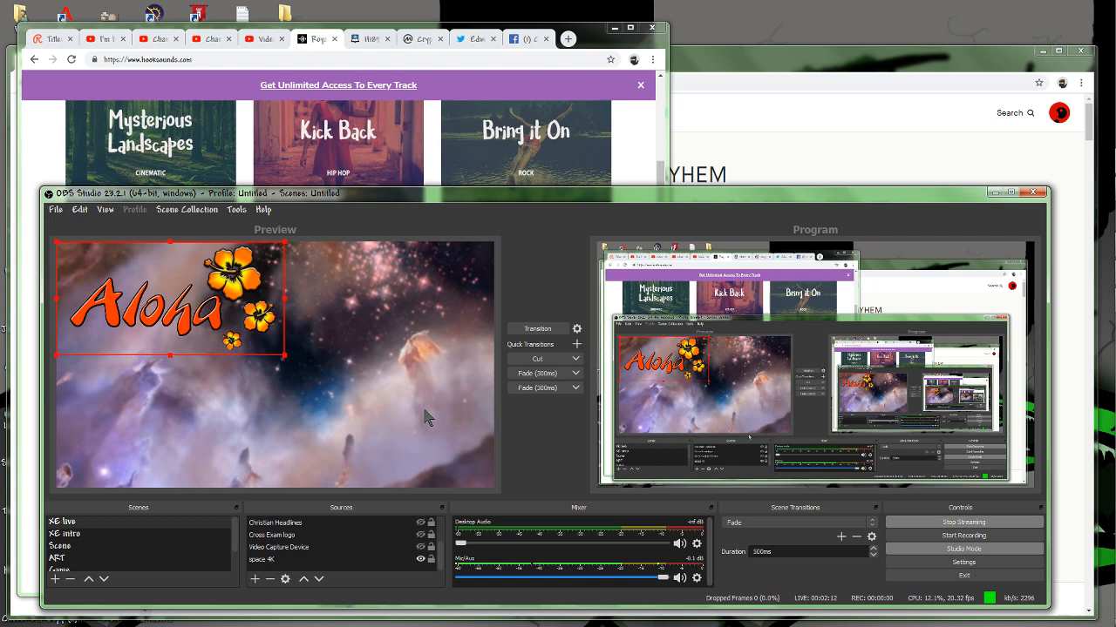
click(538, 330)
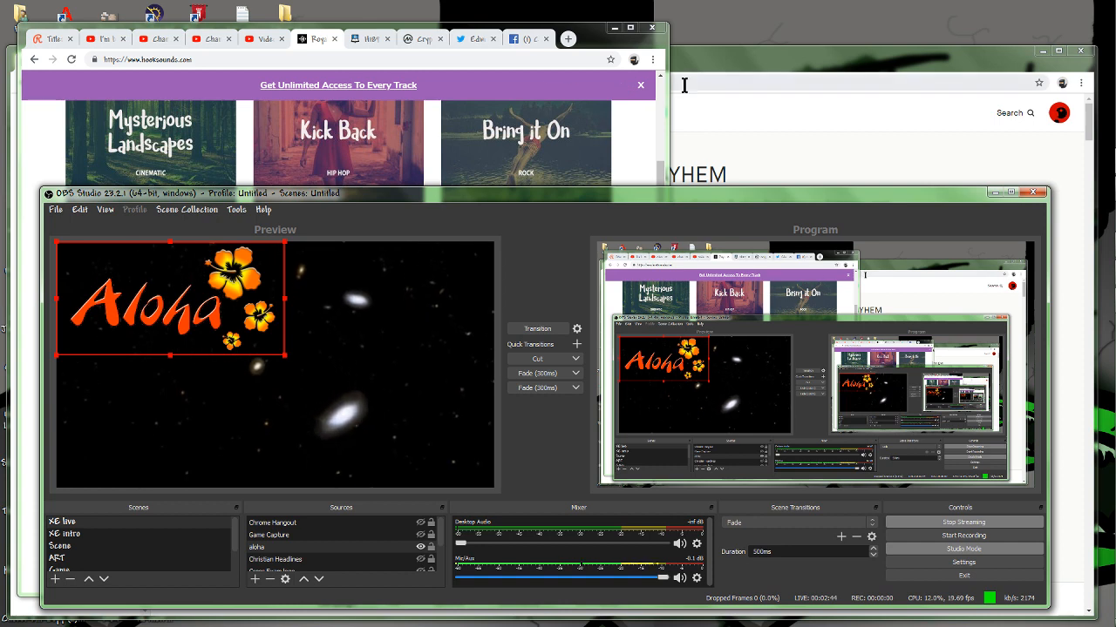
Switch to the Kickstarter browser window, search for "obs" in a new tab, and open and look over the obsproject.com site.
click(723, 57)
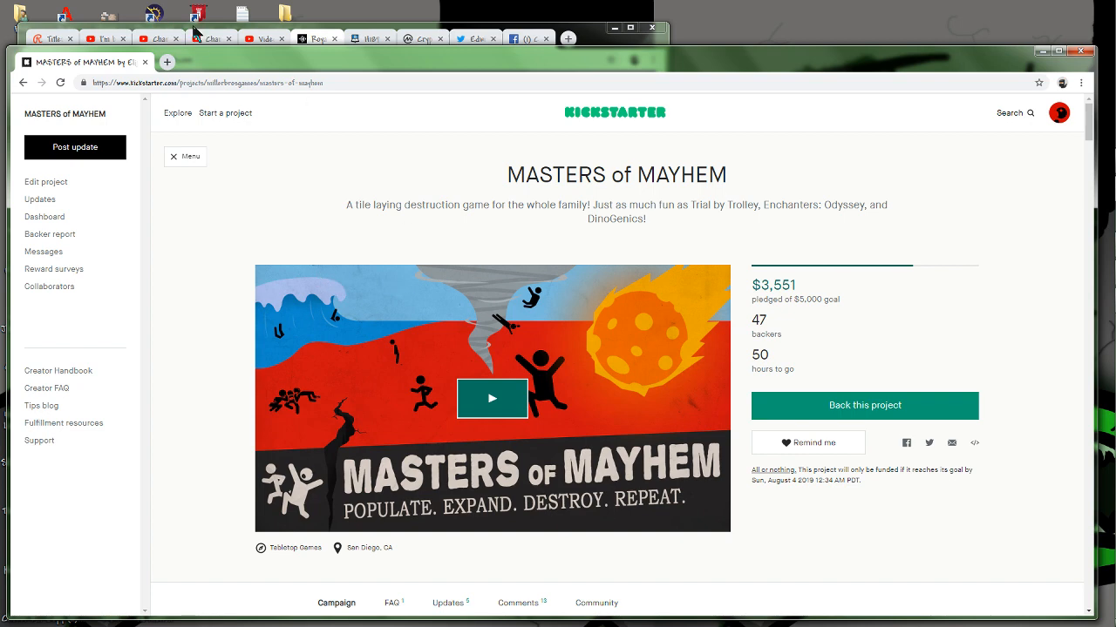
click(167, 62)
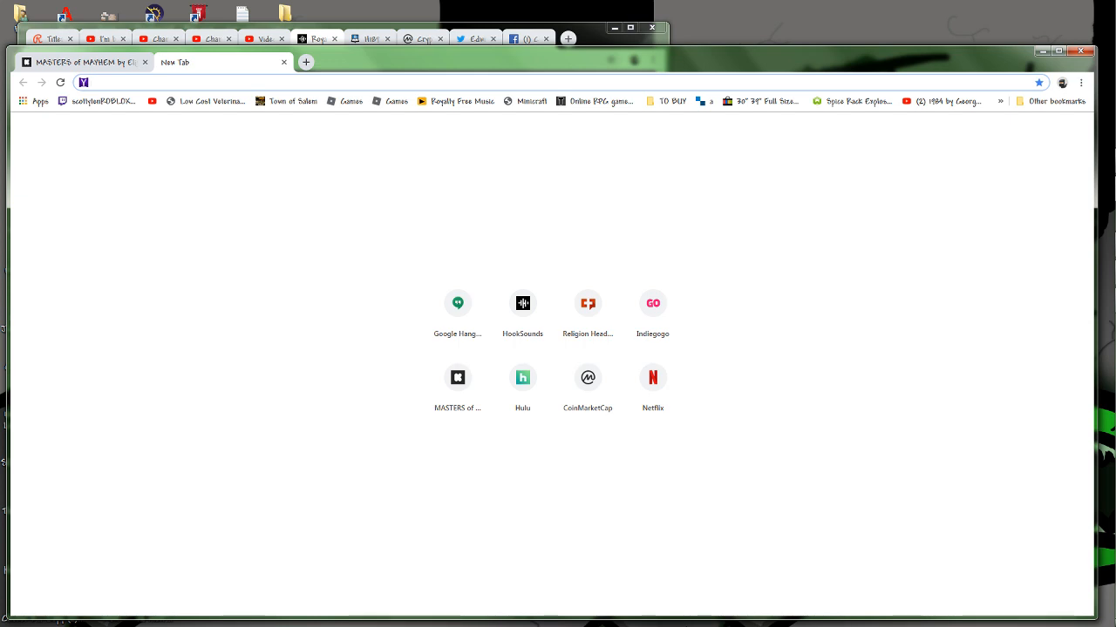
text(obs)
key(Return)
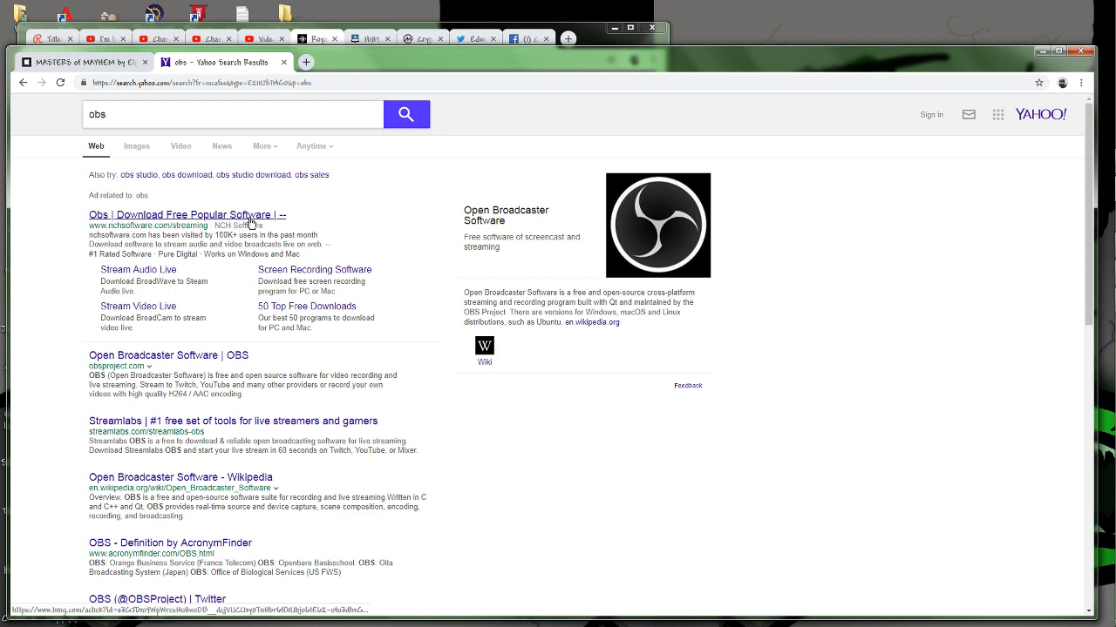
click(191, 356)
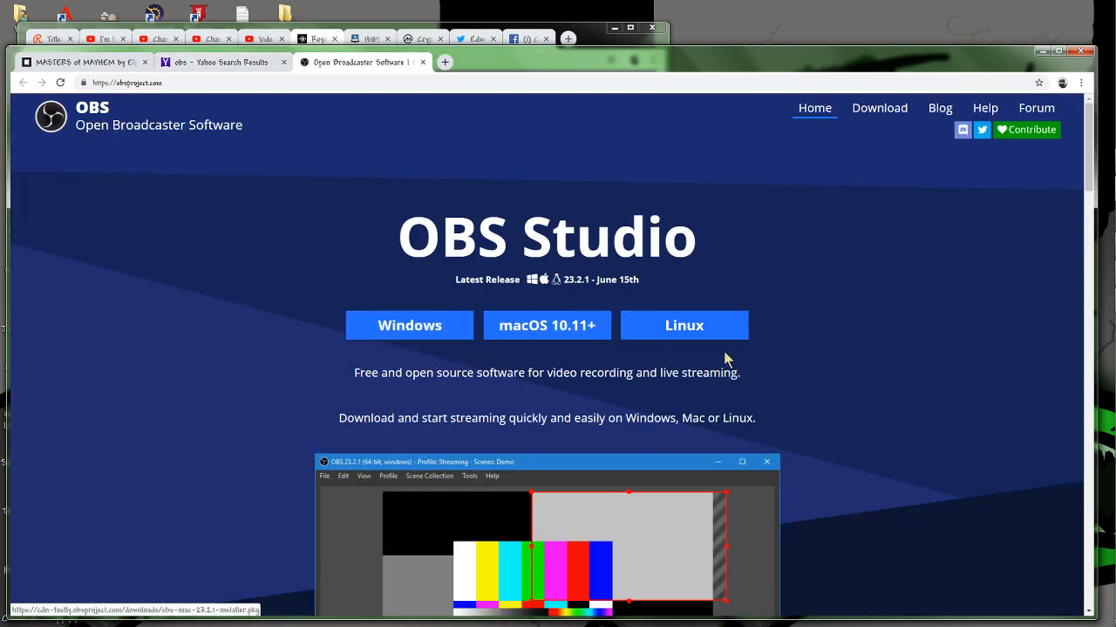
scroll(823, 331, down, 4)
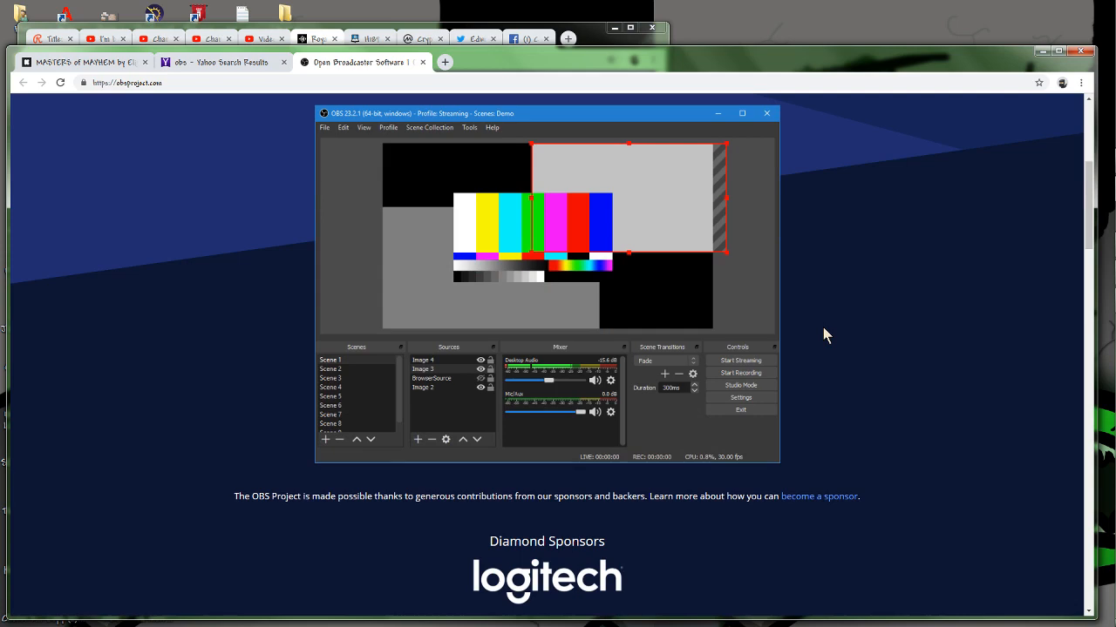
scroll(821, 336, up, 4)
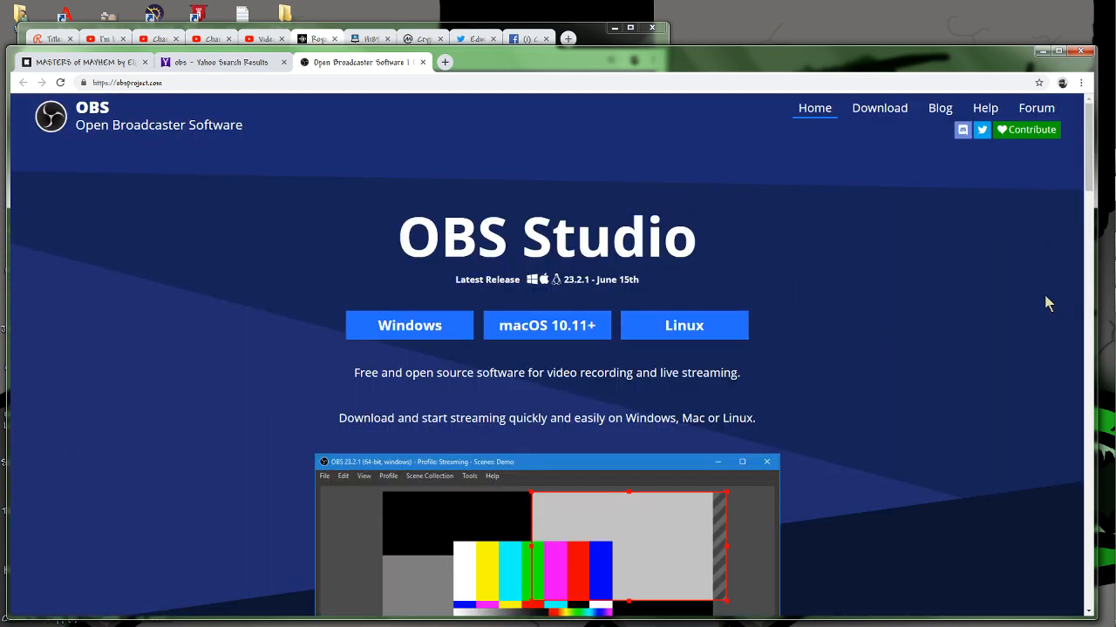
Open the Streamlabs OBS site from the search results for comparison, and return to the OBS project page.
click(224, 70)
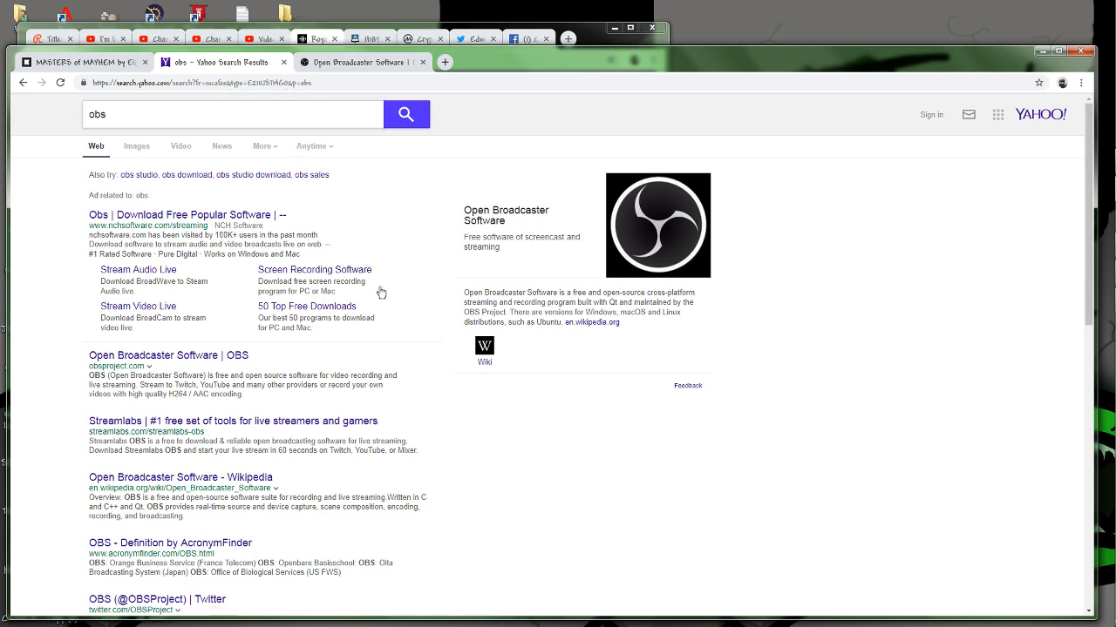
click(105, 421)
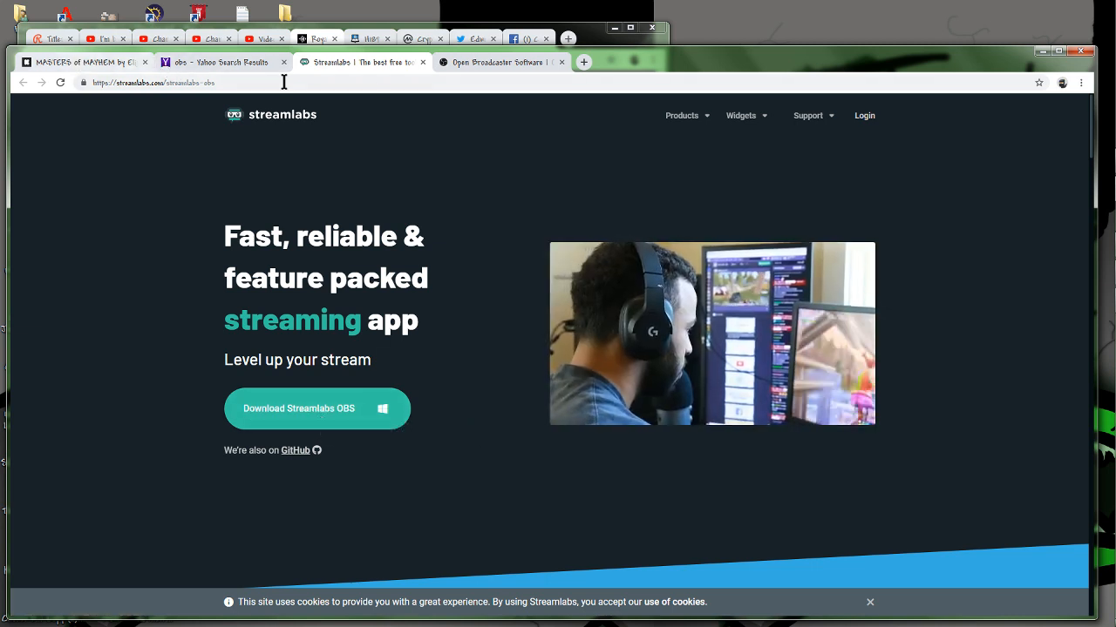
click(504, 64)
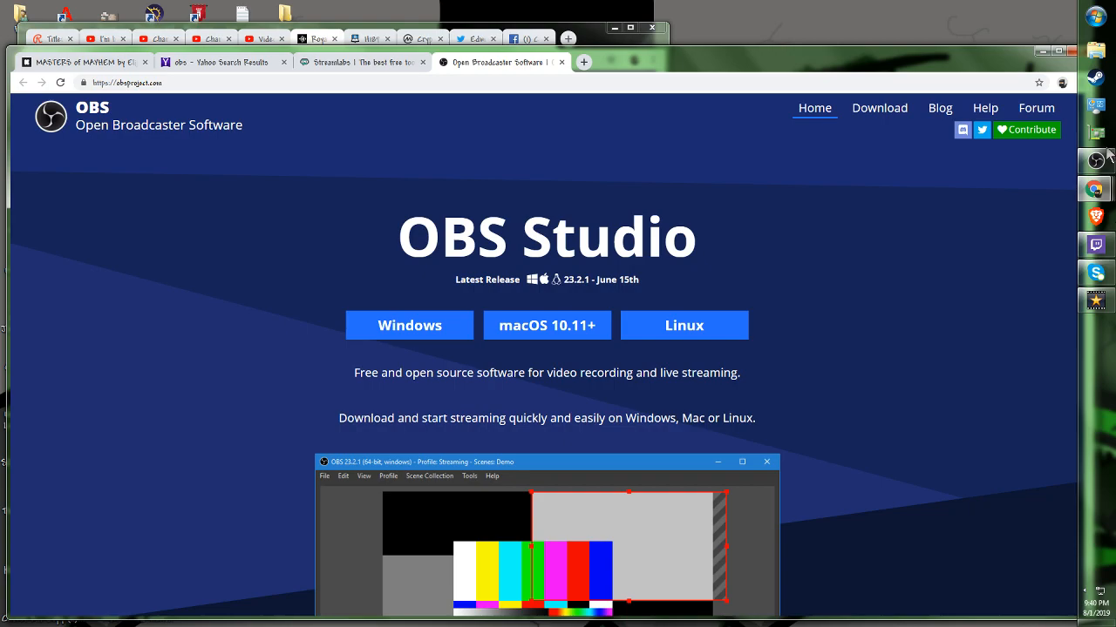
Switch to OBS Studio, shift its window slightly down and left, and select the XE live scene.
click(1095, 161)
drag(702, 193, 662, 209)
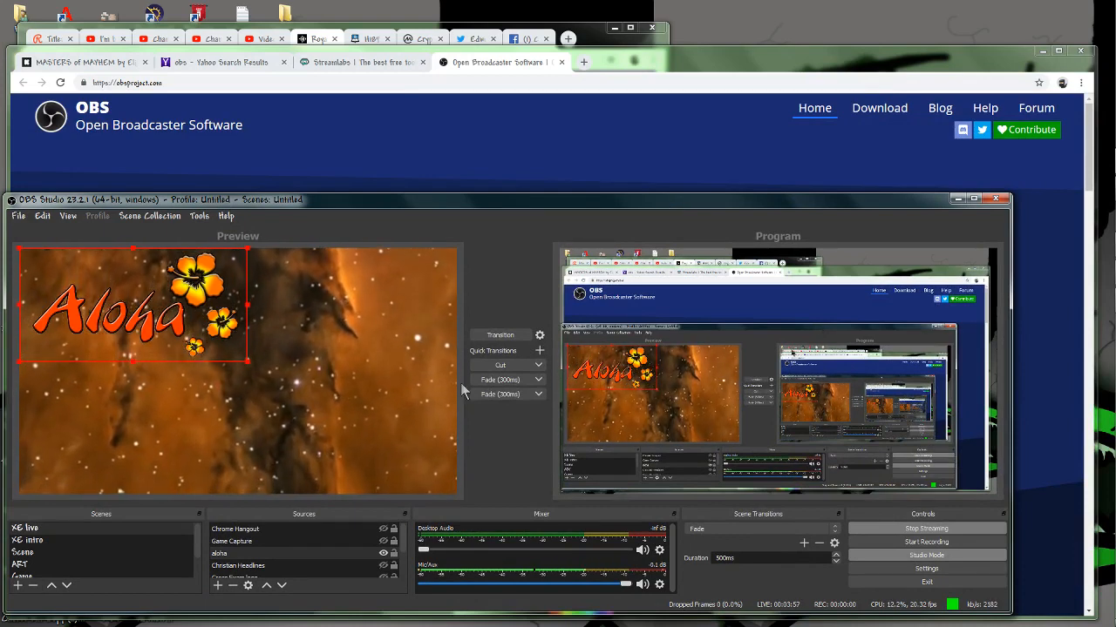
click(123, 530)
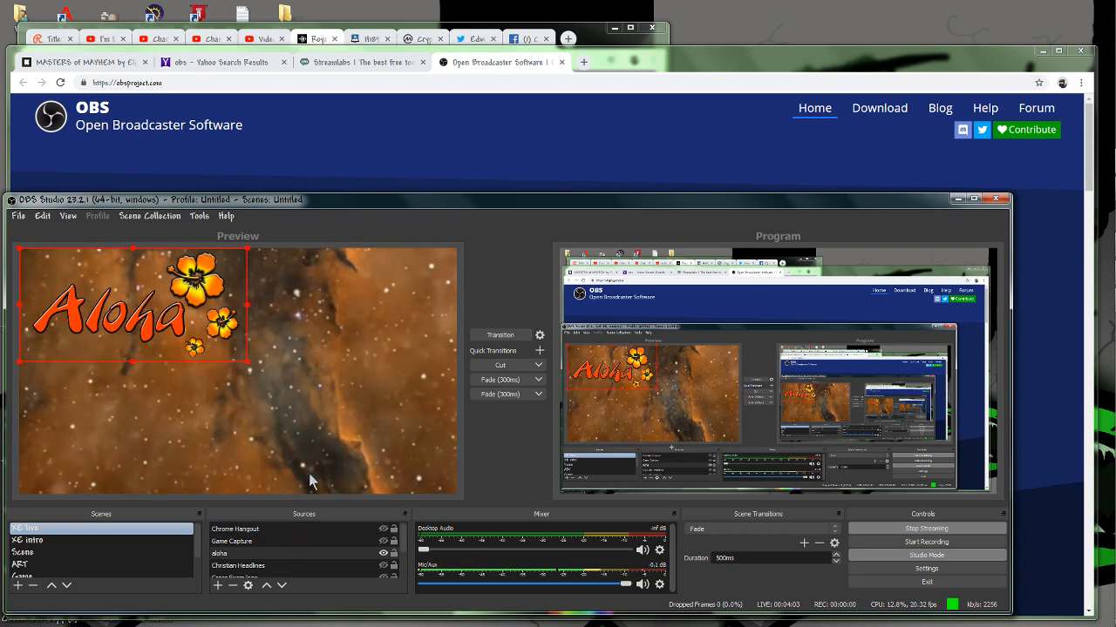
Open Google Hangouts in a new browser tab, start a video call, and select the call window's web address.
click(609, 63)
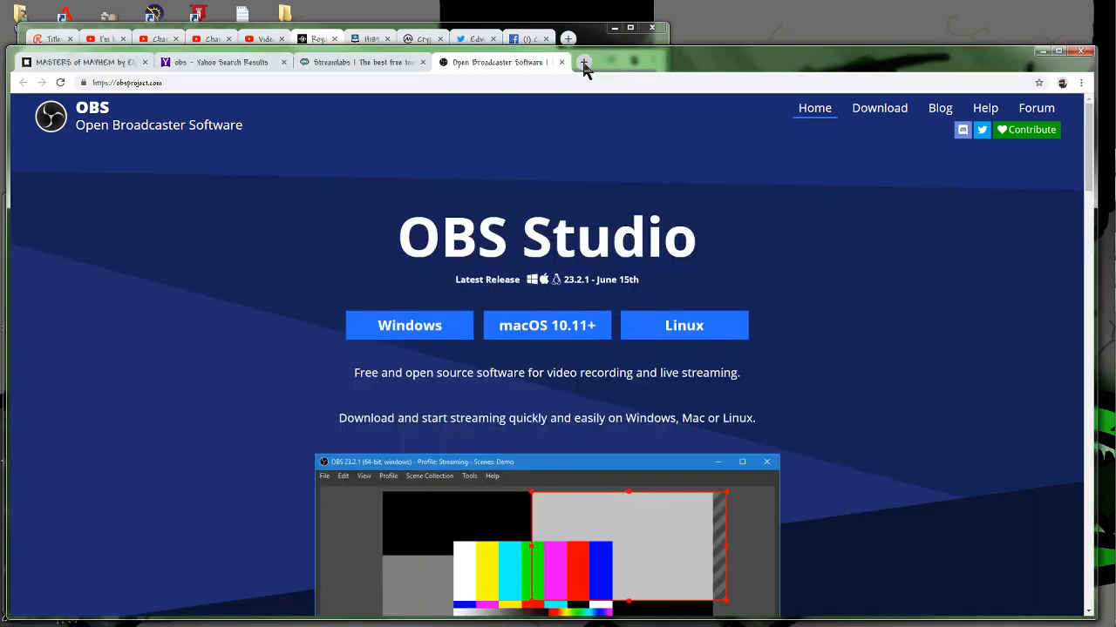
click(583, 63)
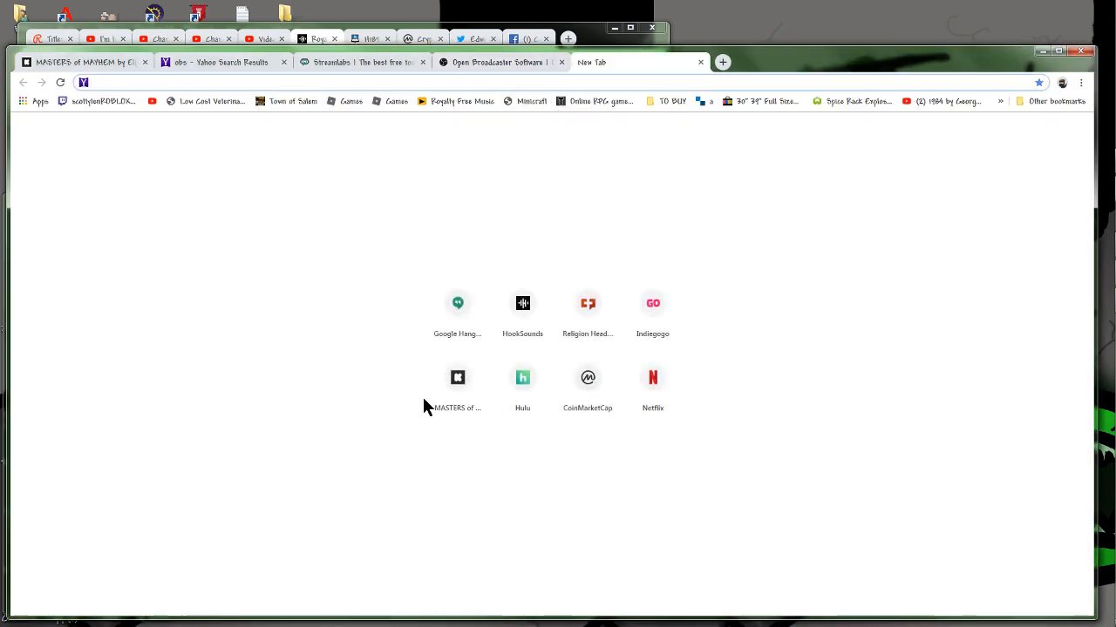
click(458, 314)
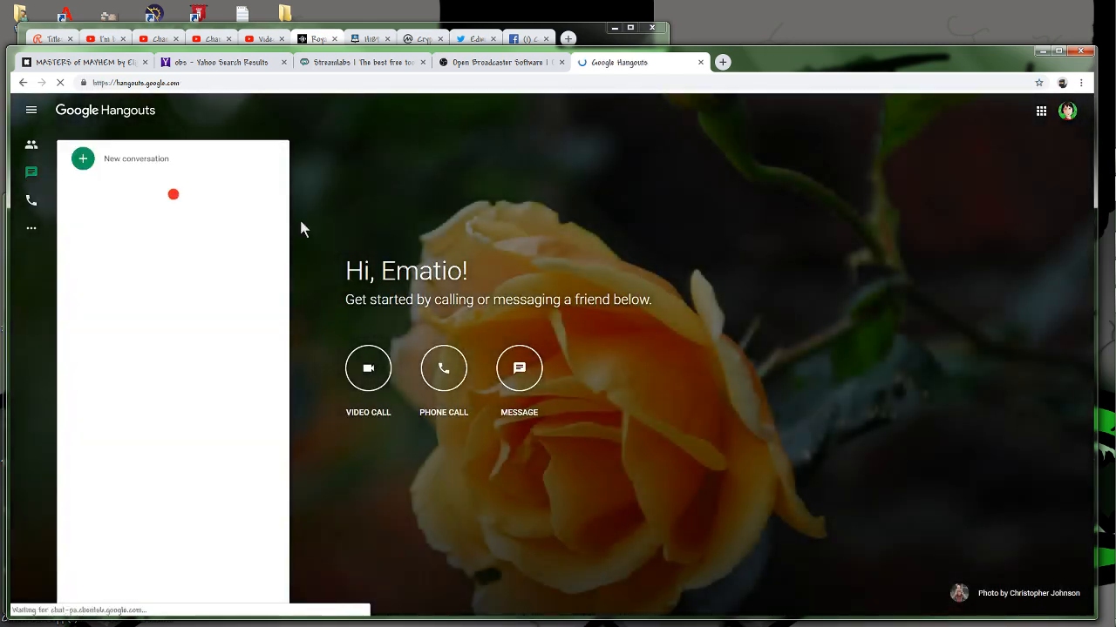
click(368, 368)
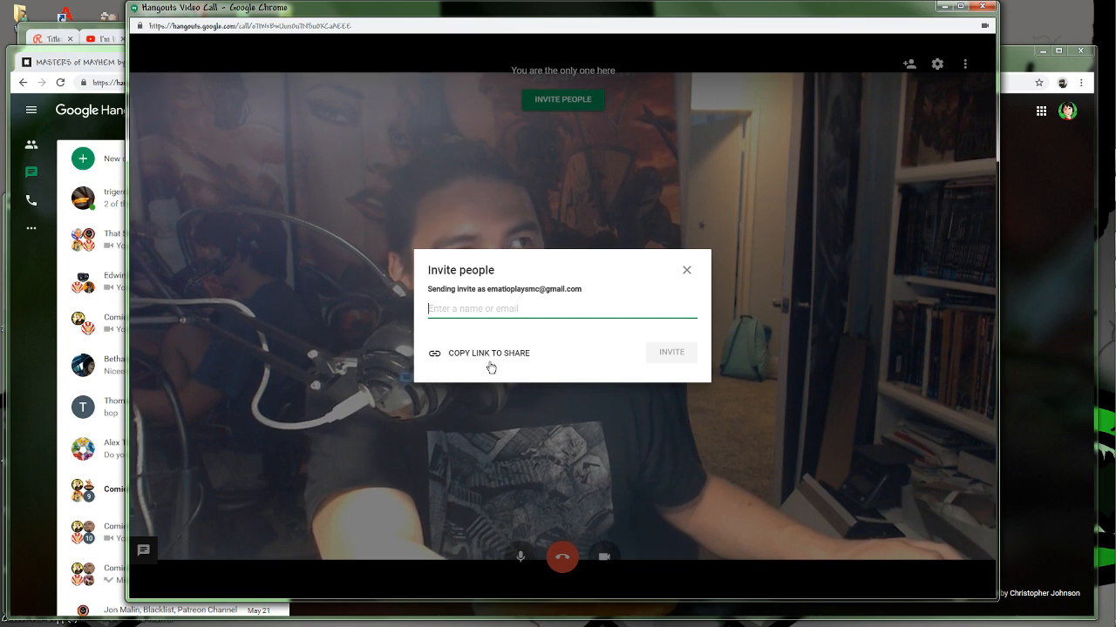
click(370, 27)
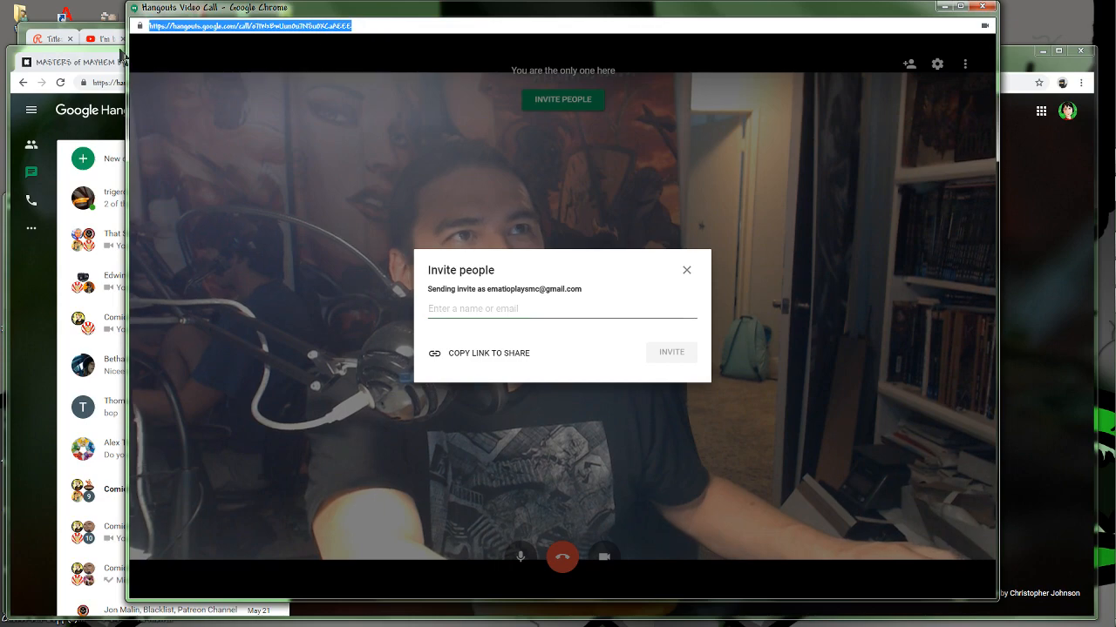
Return to OBS Studio and look through the existing scenes, loading Scene into the preview before going back to XE live.
click(1096, 161)
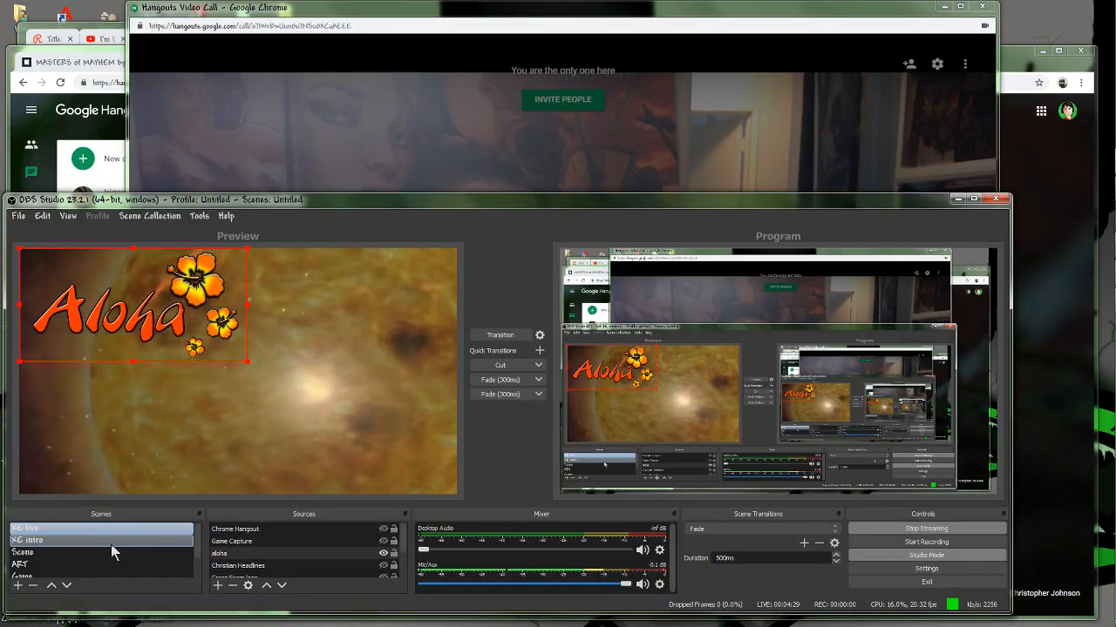
scroll(61, 556, down, 1)
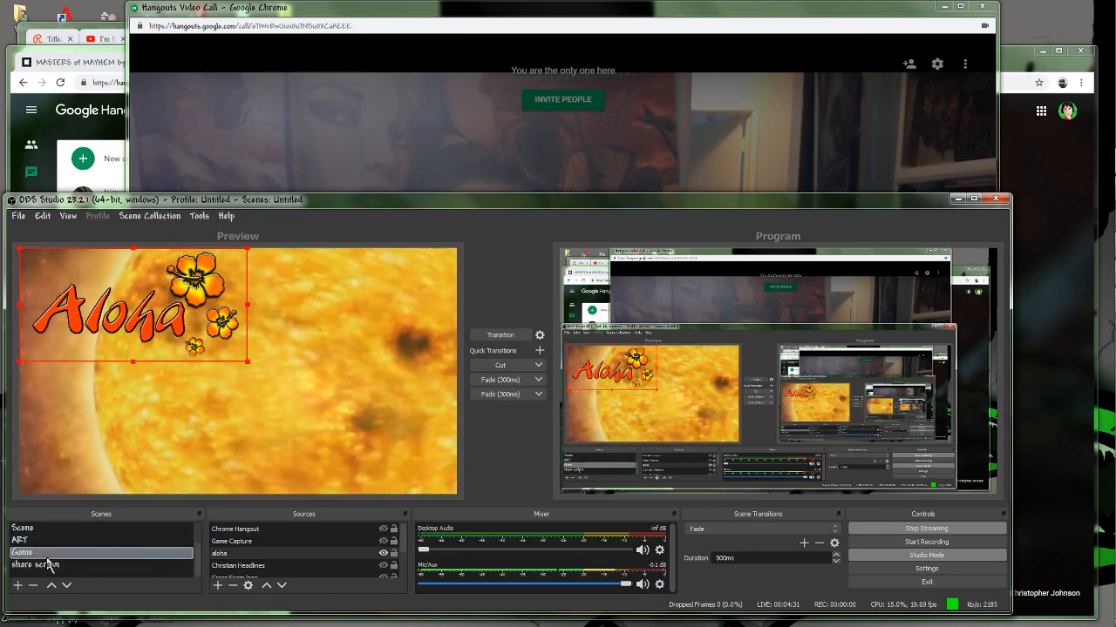
click(43, 566)
scroll(61, 562, up, 1)
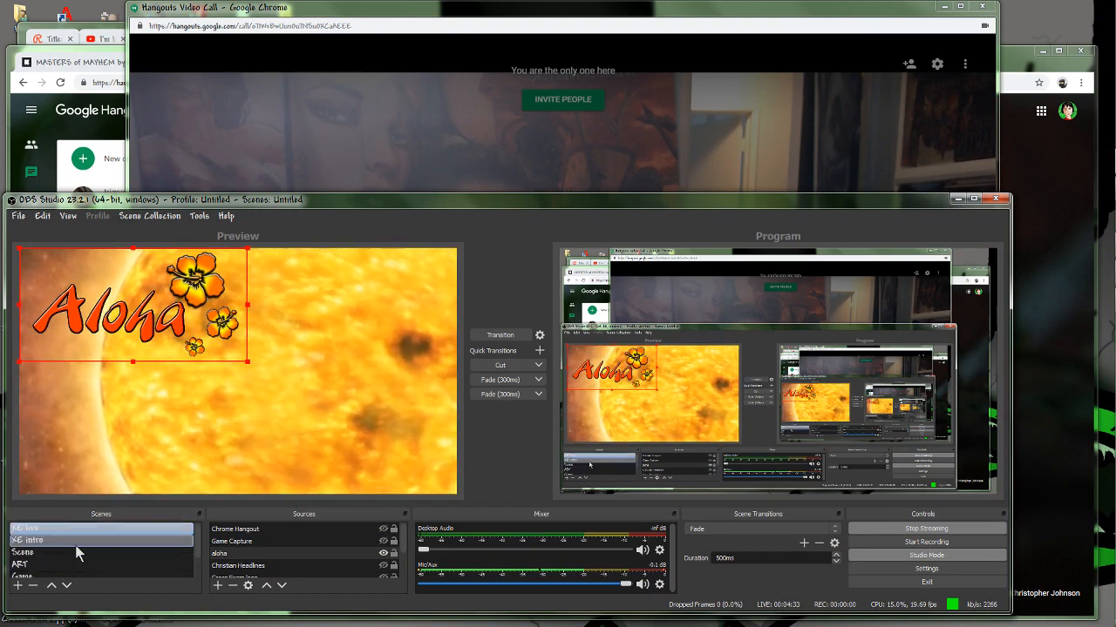
click(77, 552)
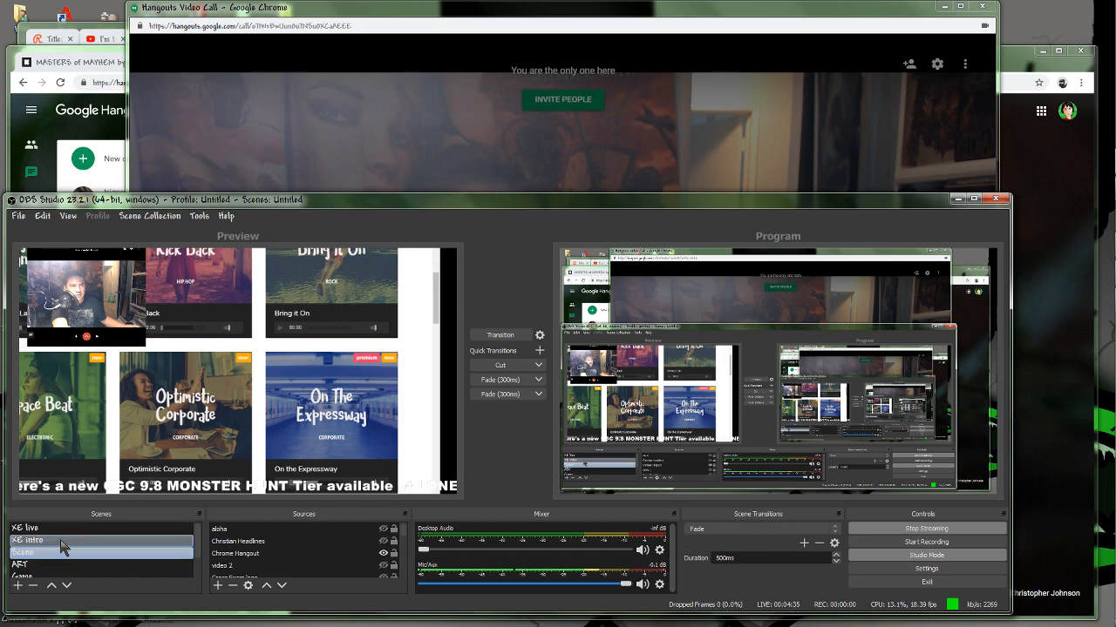
click(68, 541)
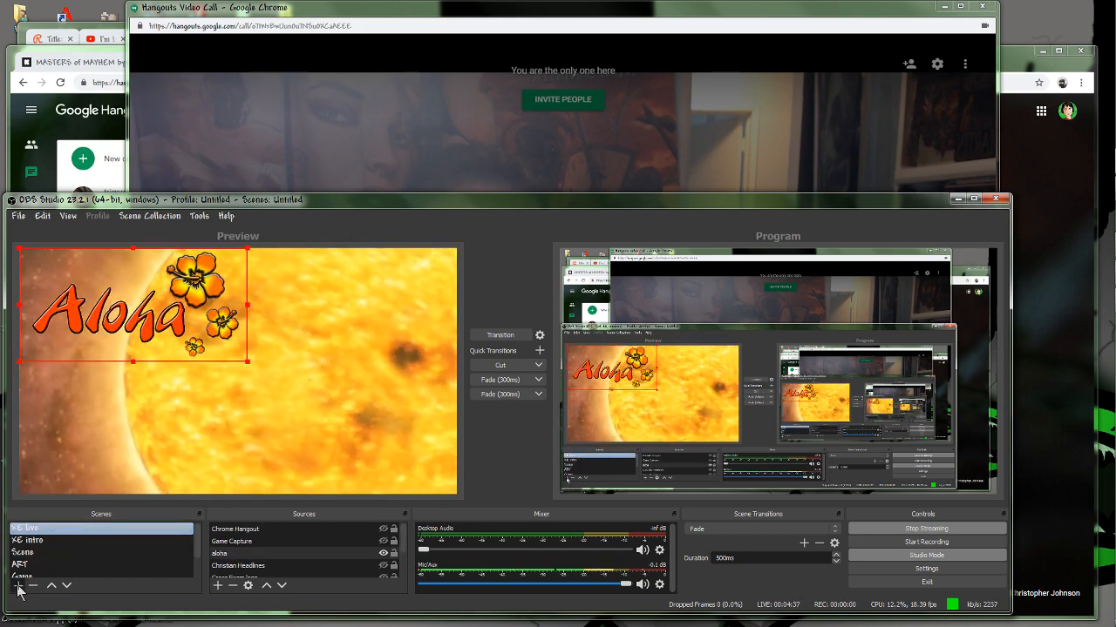
Create a new scene named Scene 2 and add a new Window Capture source named hangout to it.
click(17, 585)
click(482, 427)
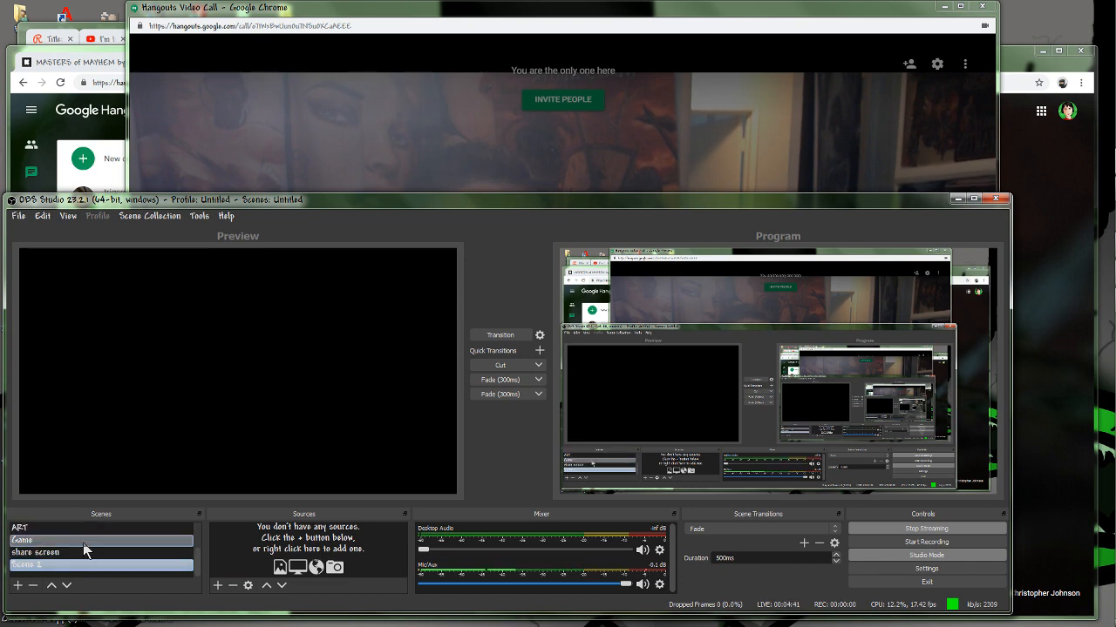
click(217, 585)
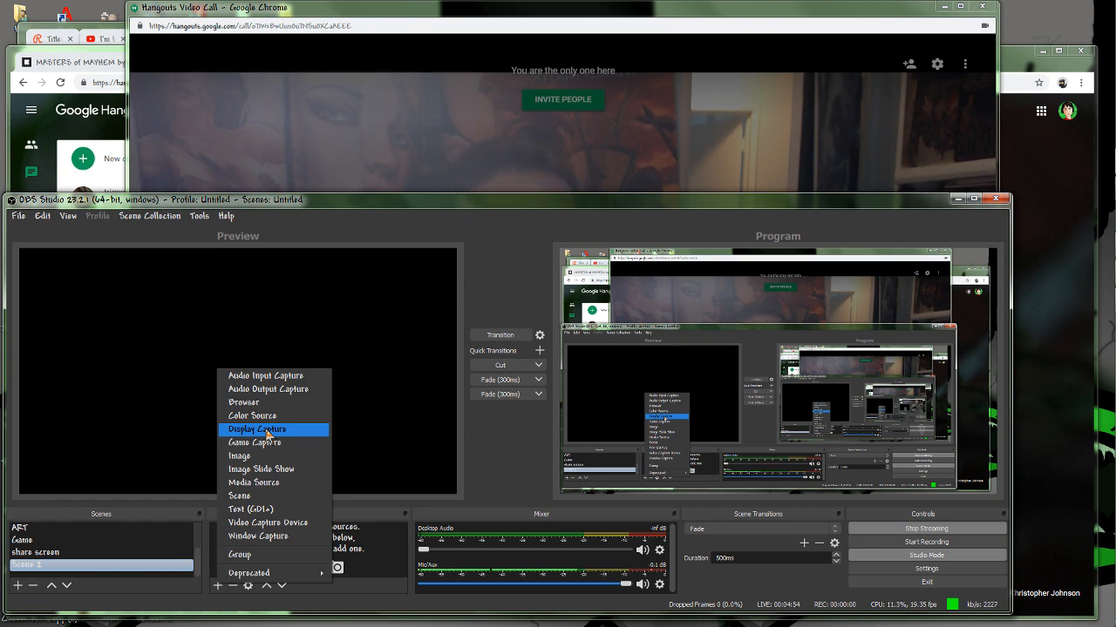
click(277, 537)
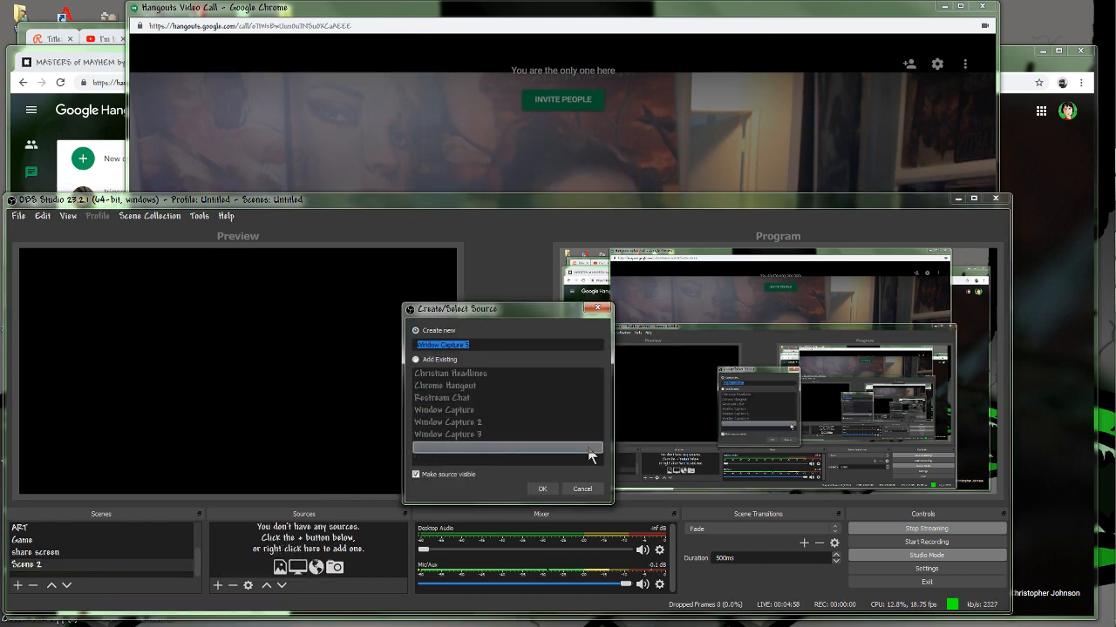
text(hangout)
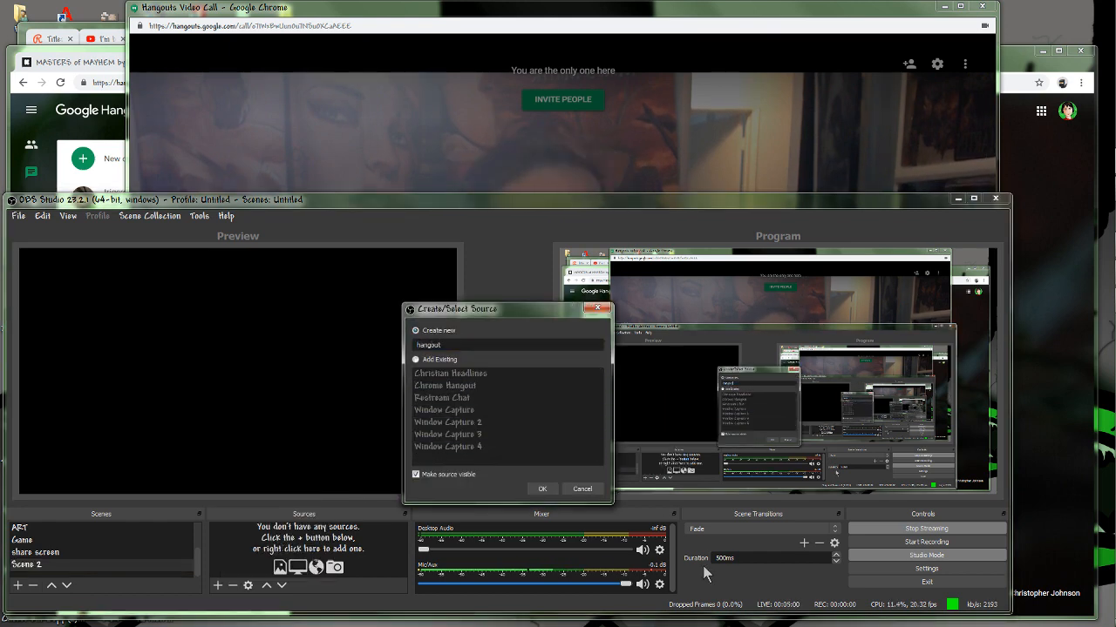
click(539, 489)
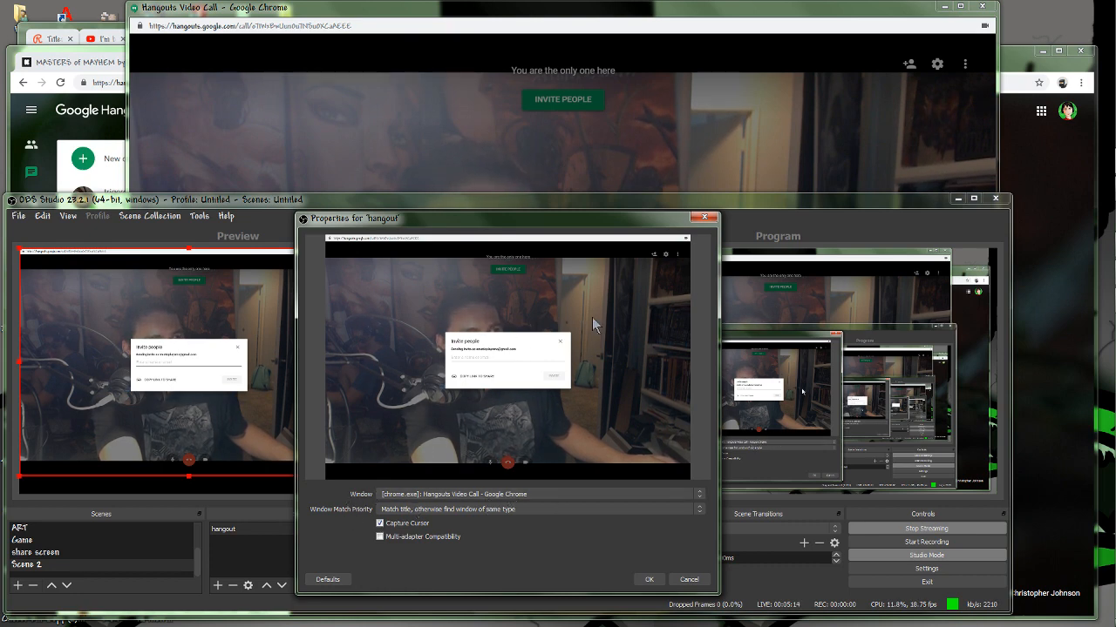
Try the Royalty Free Music and Google Hangouts windows as the capture target, and set it to Hangouts Video Call.
click(537, 493)
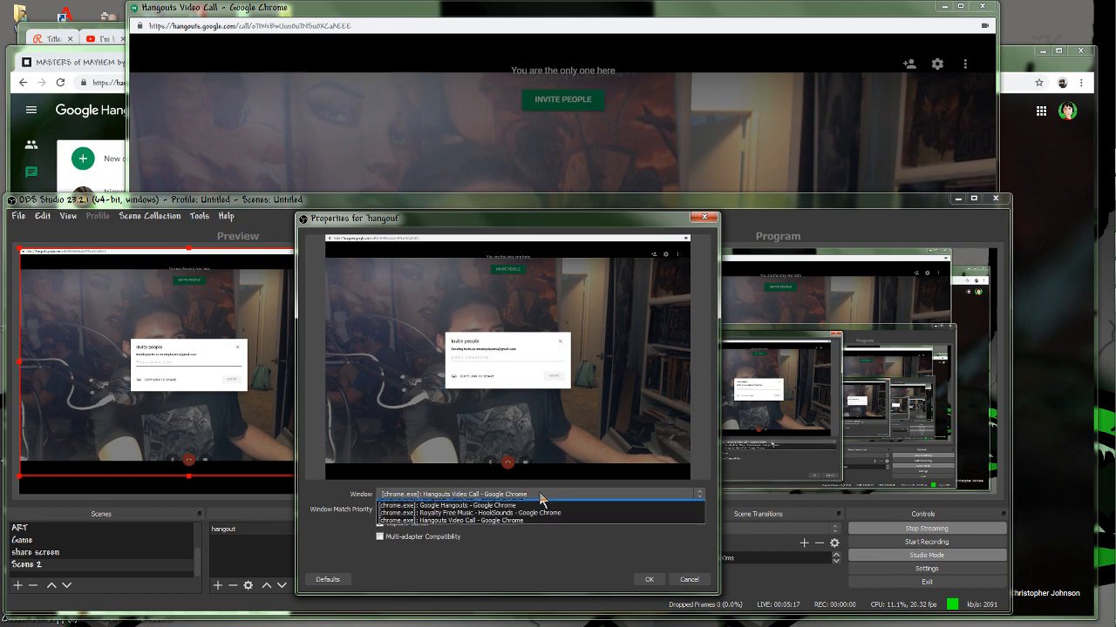
click(452, 518)
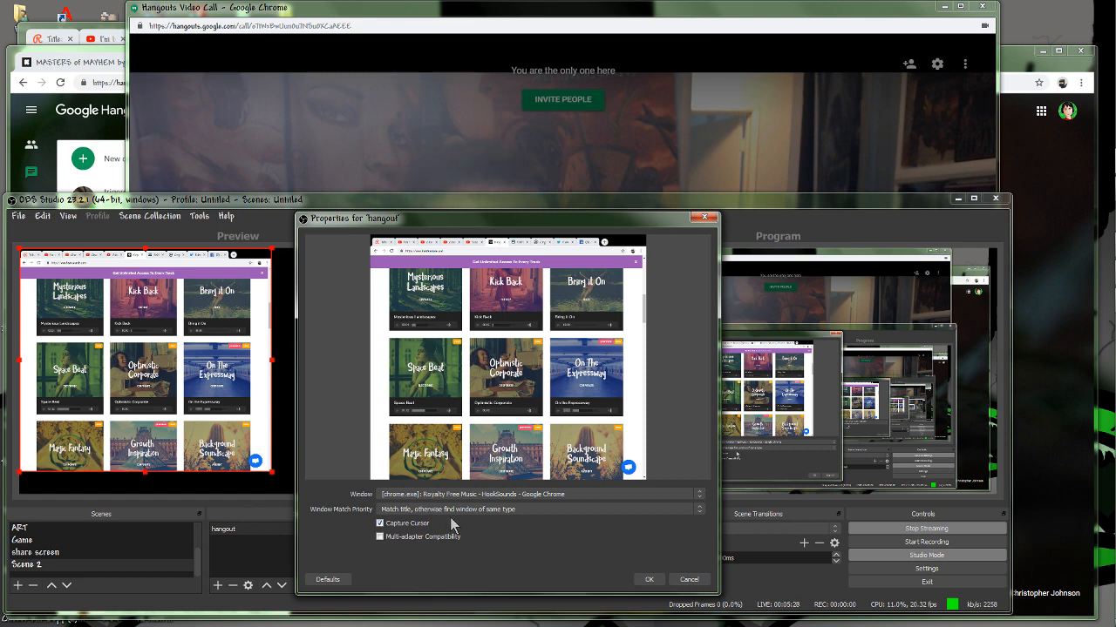
click(484, 494)
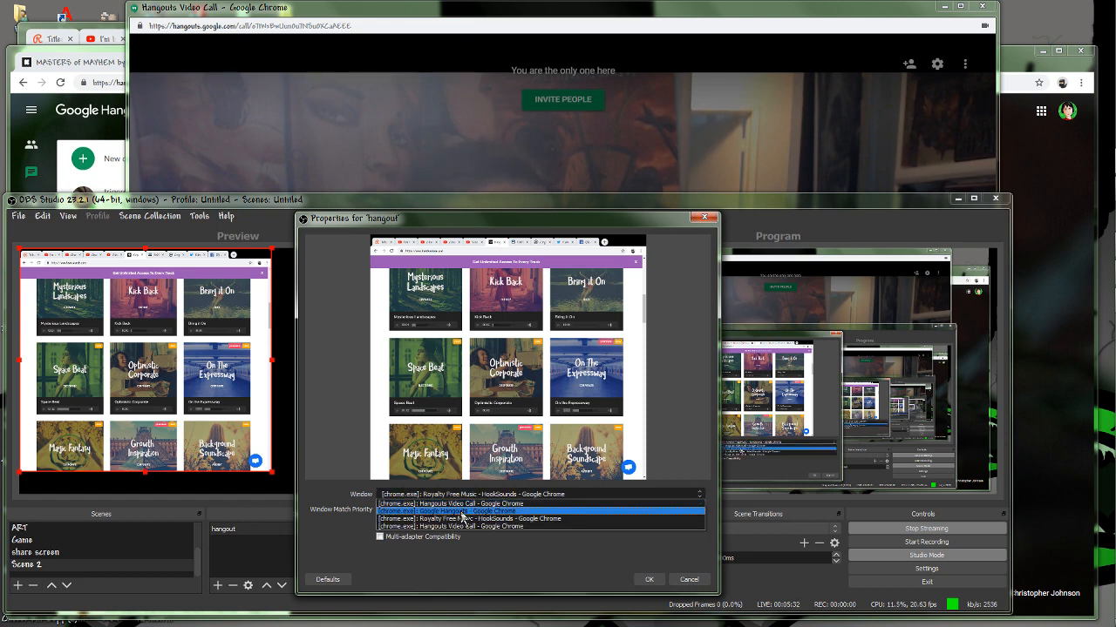
click(463, 512)
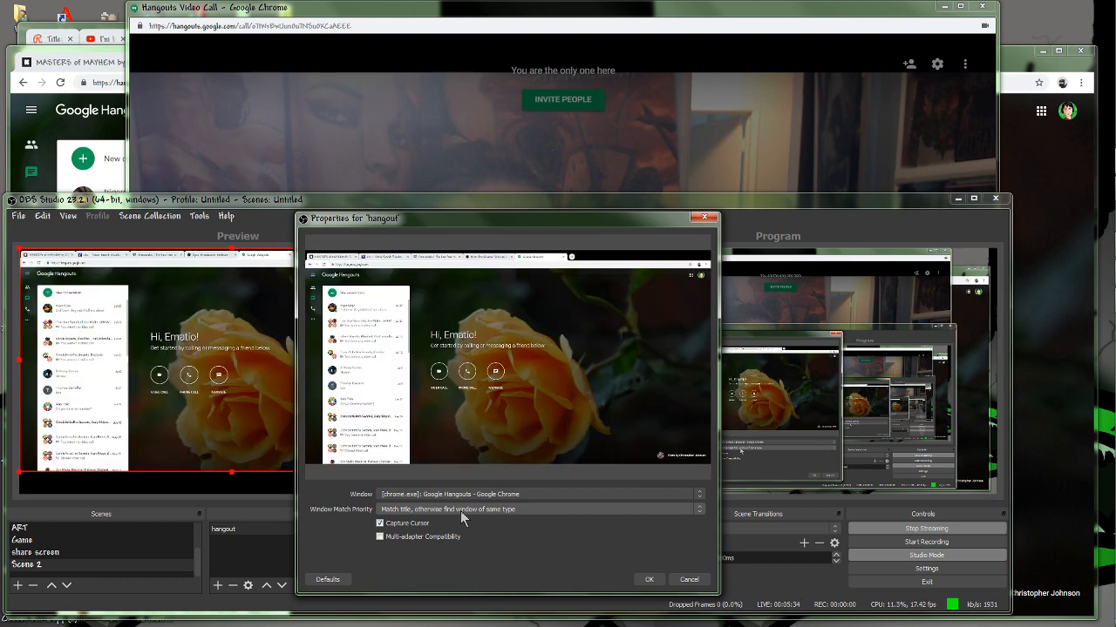
click(463, 494)
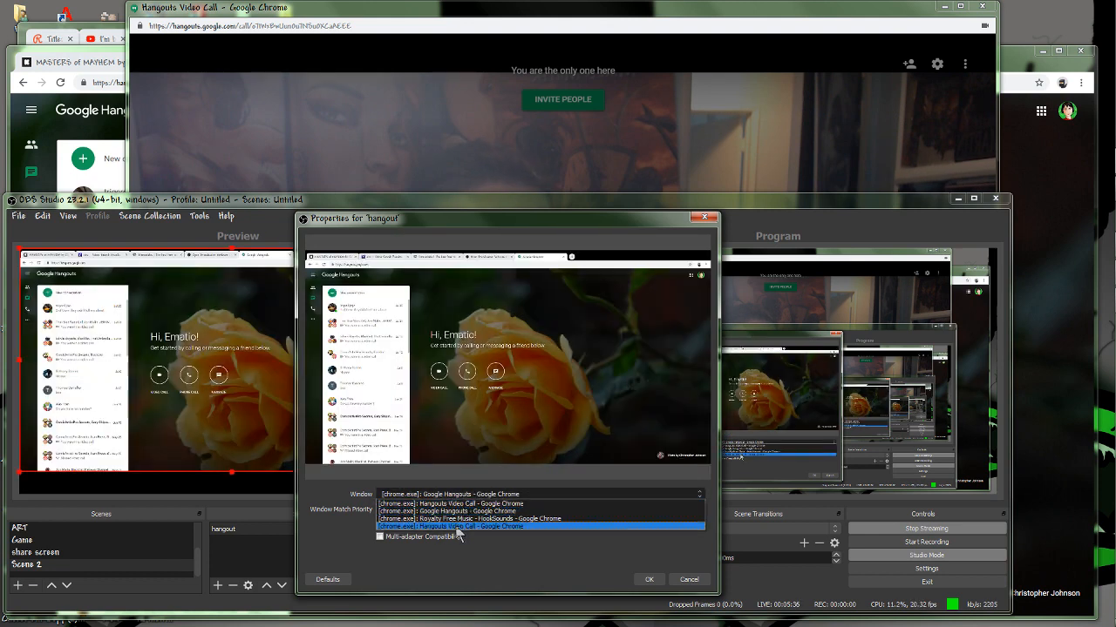
click(461, 504)
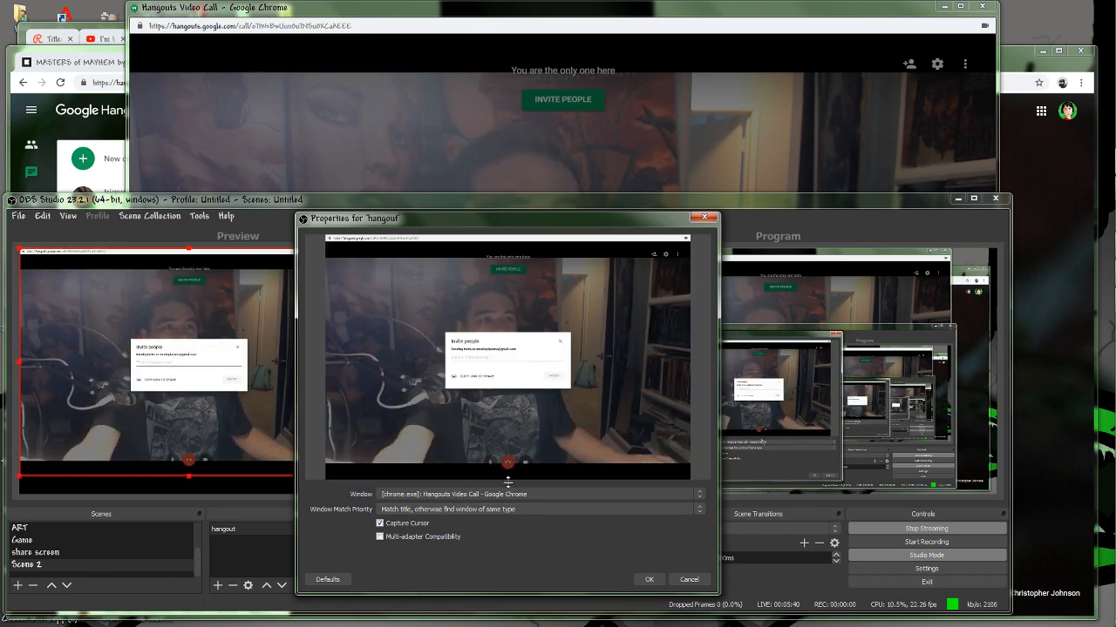
Close the Invite people dialog in the Hangouts call window and return to OBS Studio.
click(751, 22)
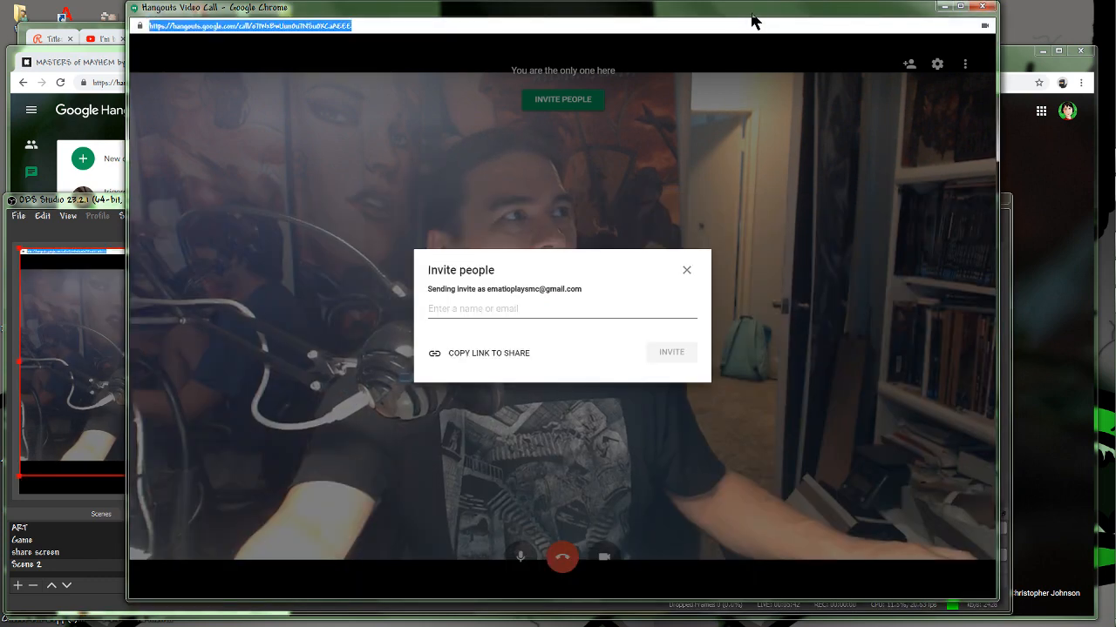
click(689, 272)
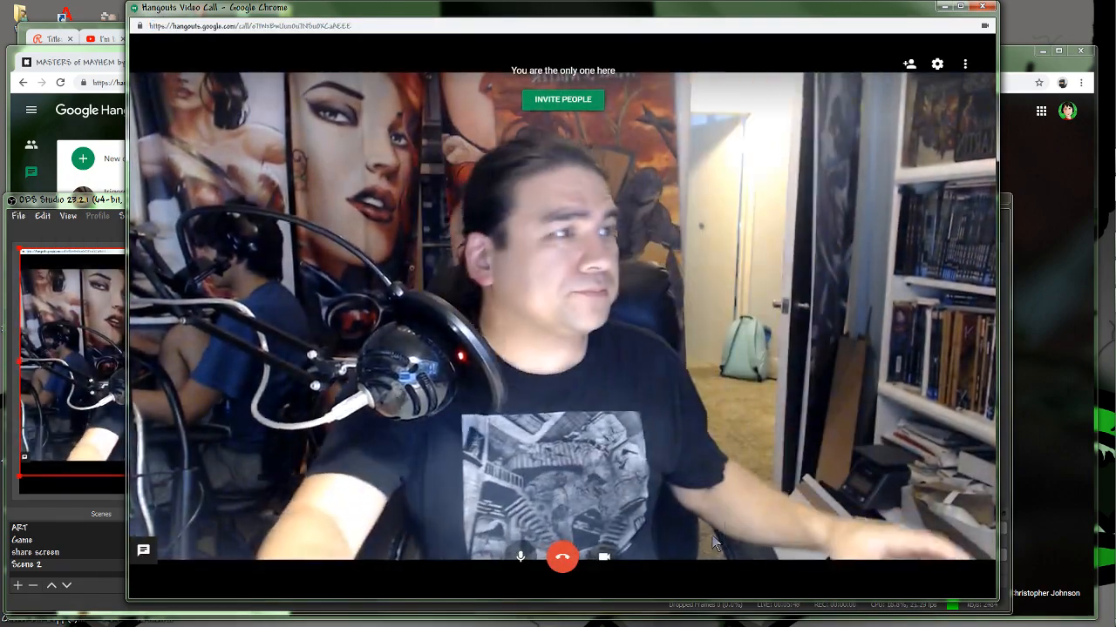
click(82, 200)
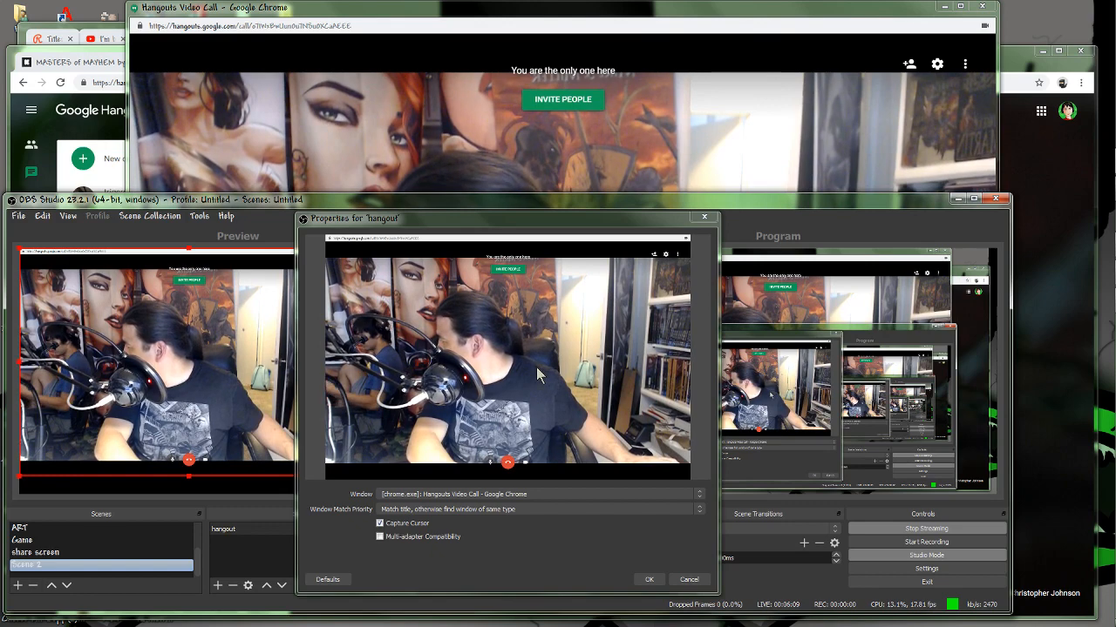
End the video call in the open Hangouts window and go back to the hangout capture in the OBS preview.
click(591, 20)
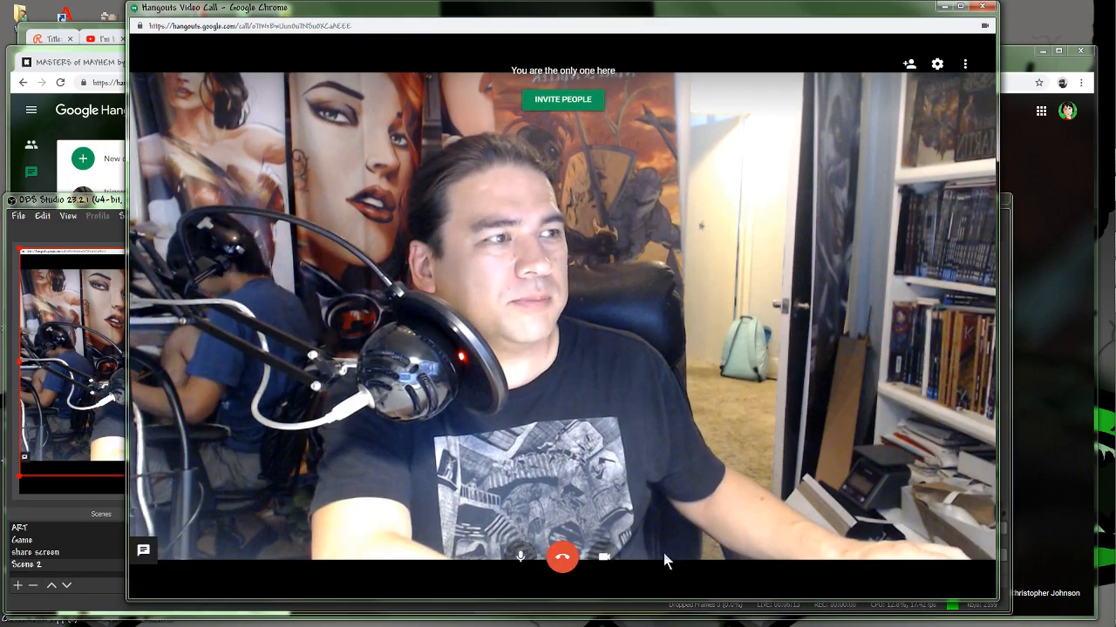
click(563, 560)
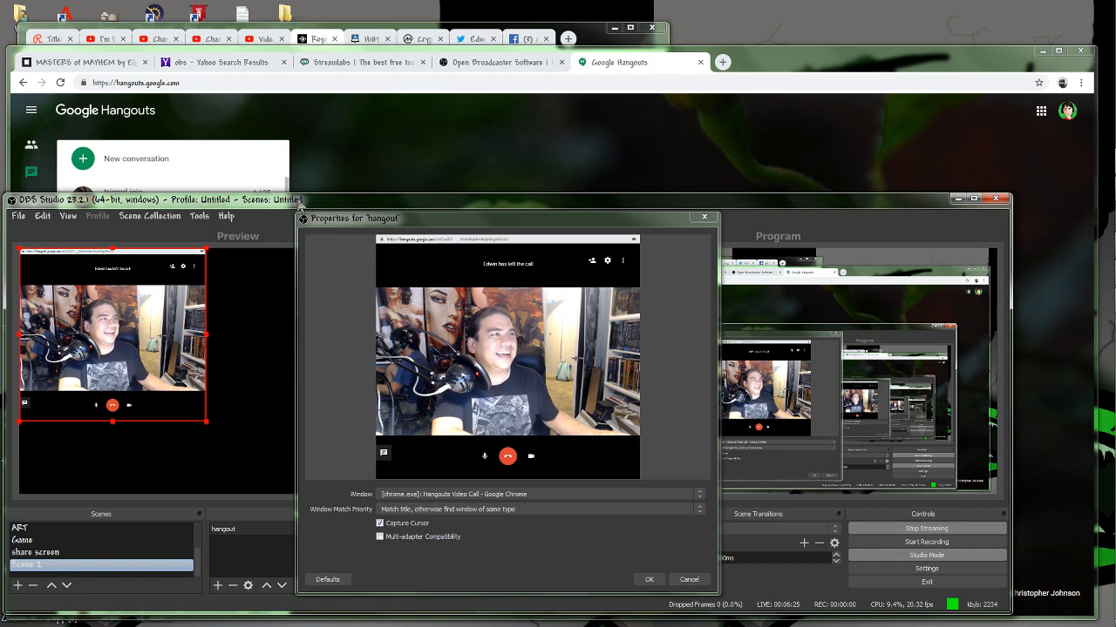
right_click(108, 370)
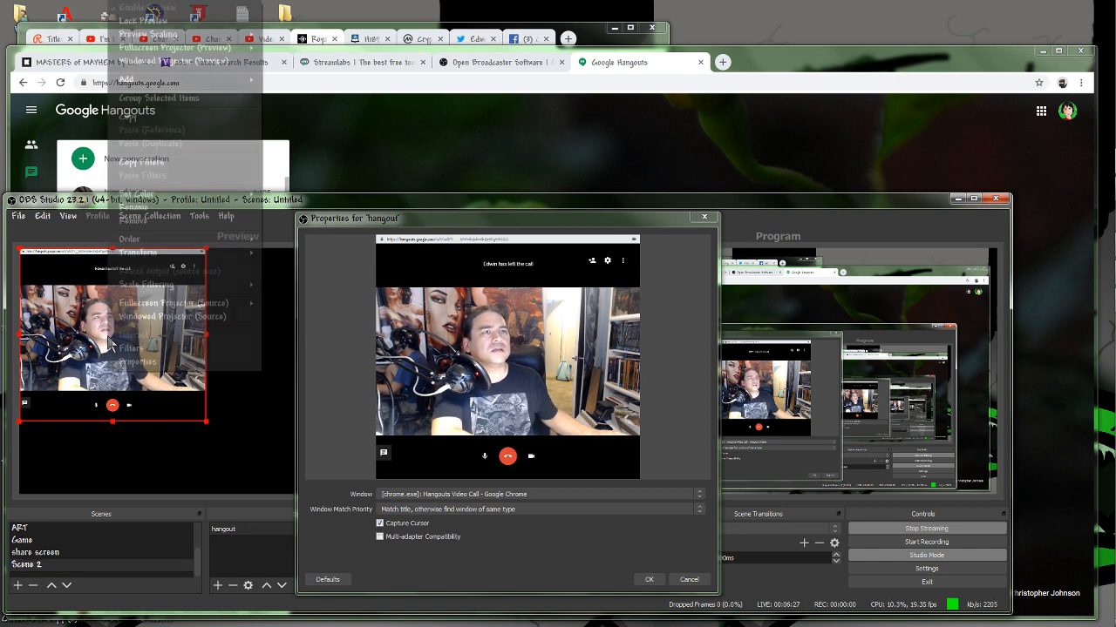
click(82, 343)
Bring the remaining Hangouts Video Call window to the front and enlarge it.
mouse_move(1103, 207)
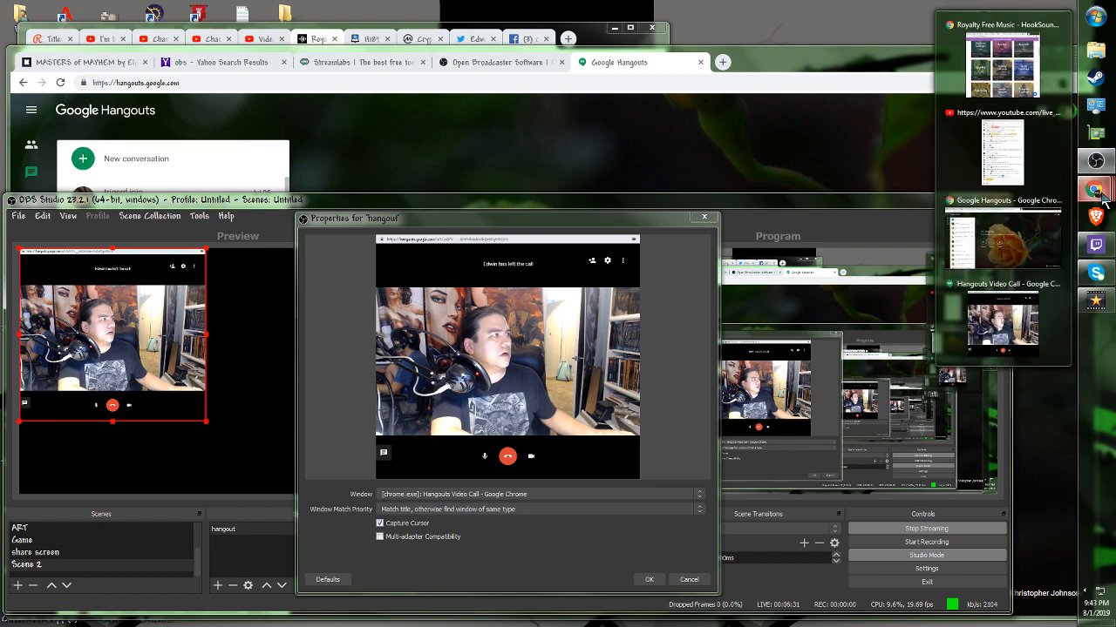
click(1003, 318)
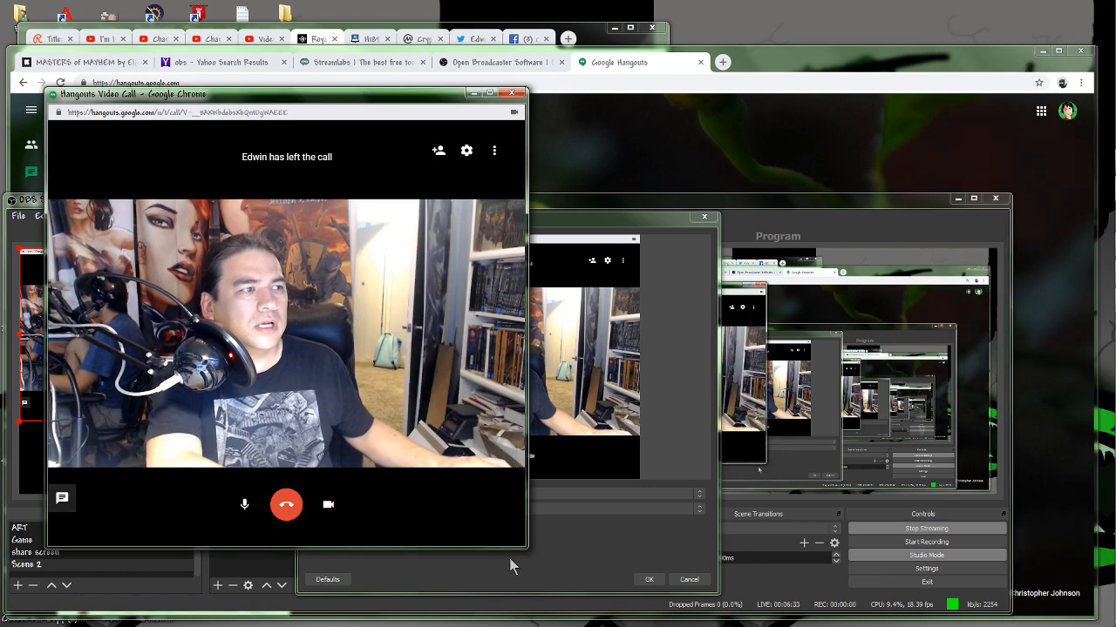
drag(530, 550, 748, 575)
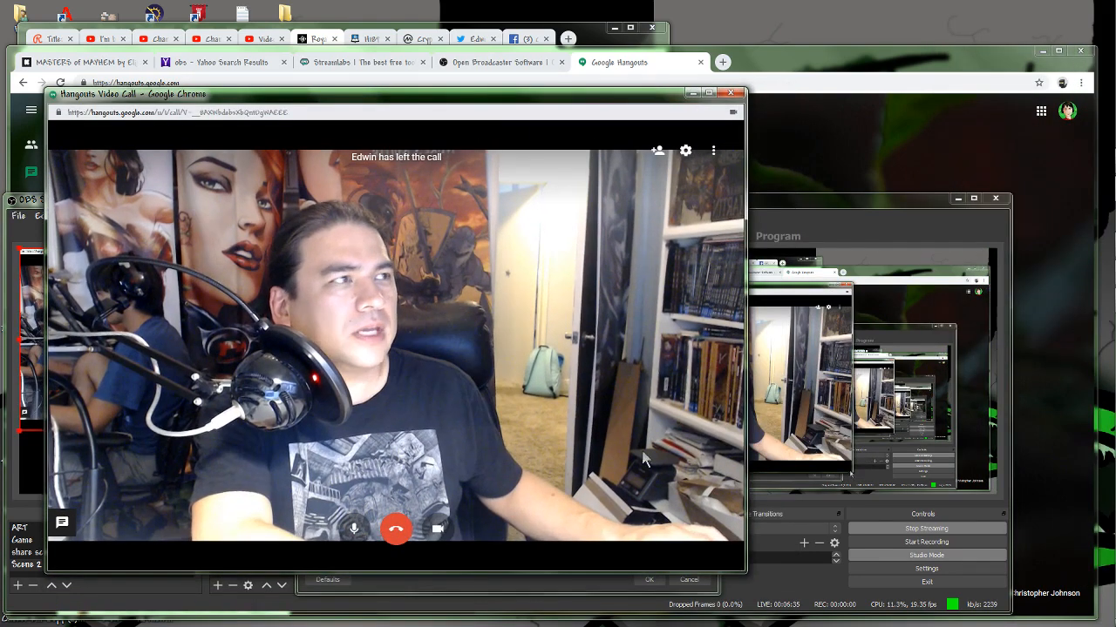
Invite a contact to the video call by entering the contact's e-mail, and mute the microphone in the call.
click(658, 152)
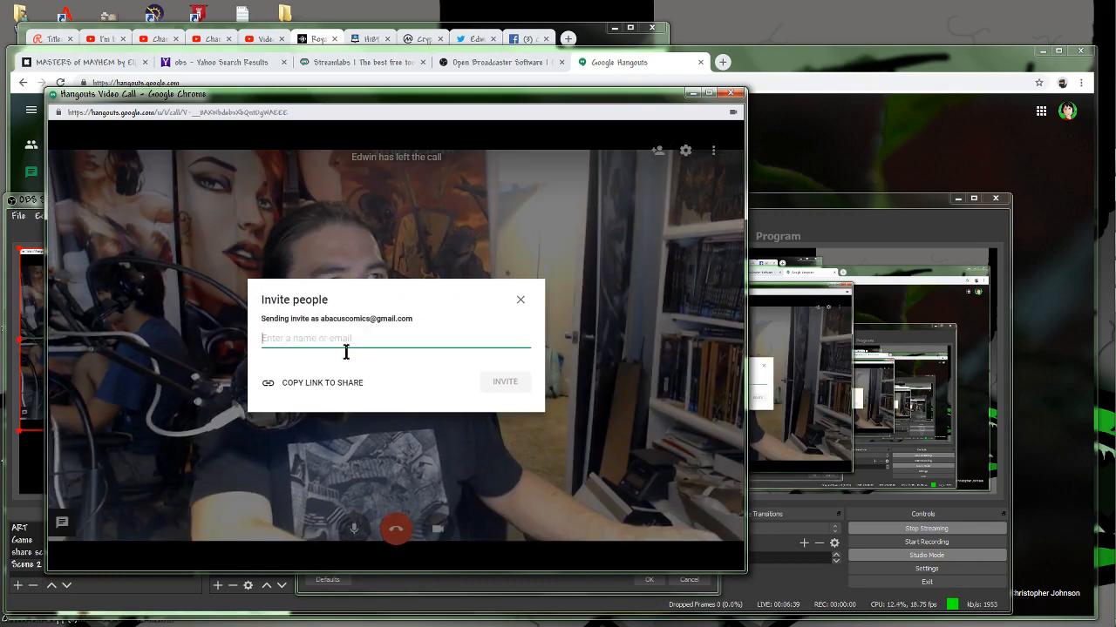
text(emati)
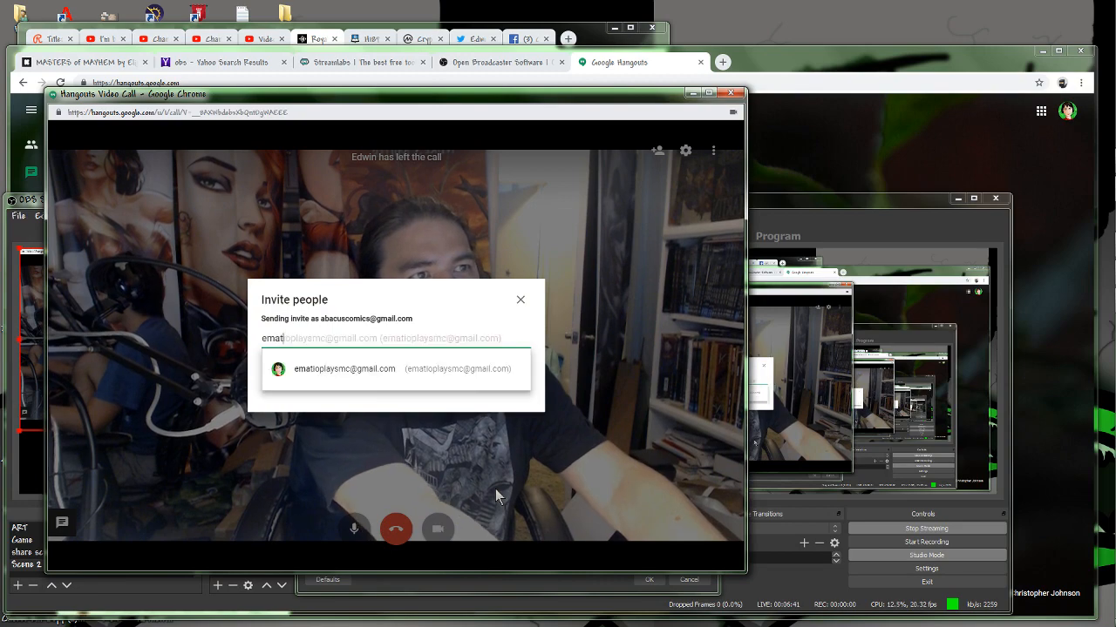
click(339, 369)
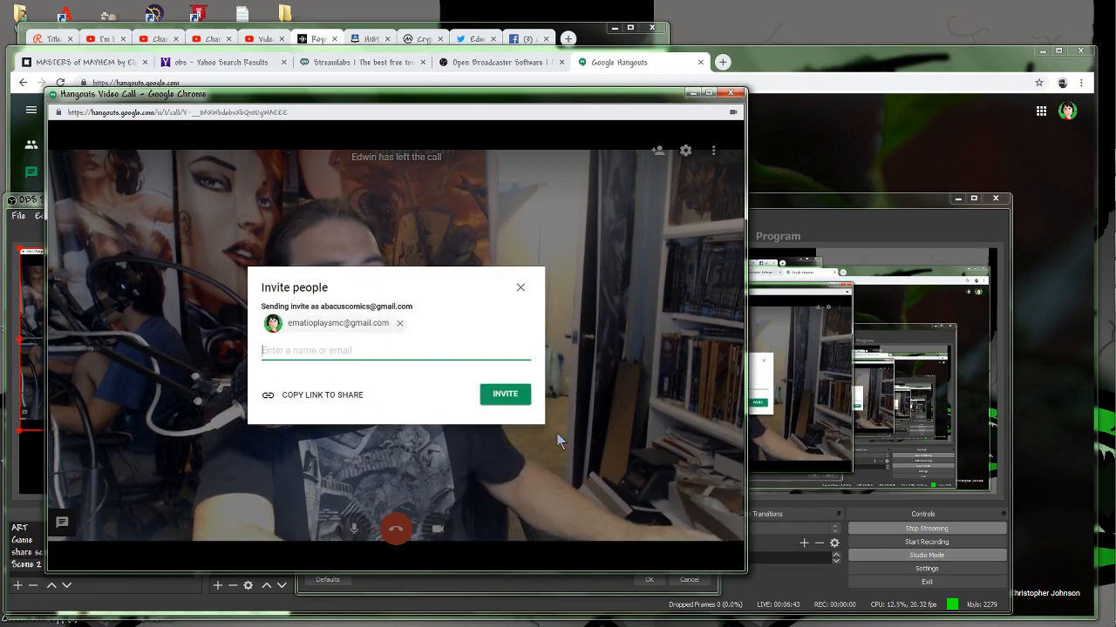
click(506, 393)
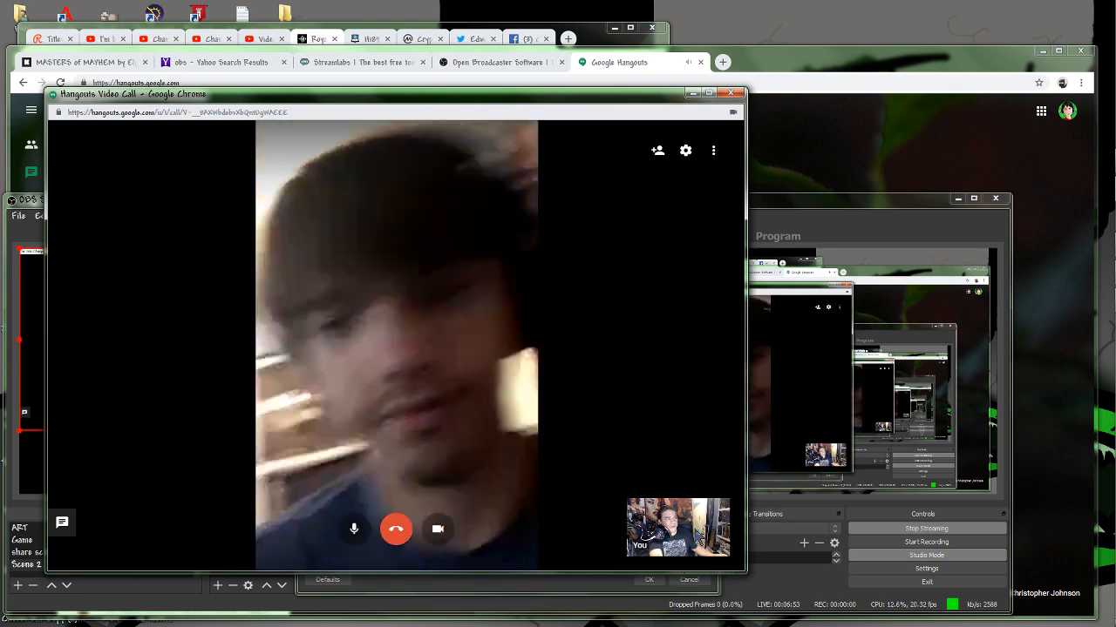
click(354, 531)
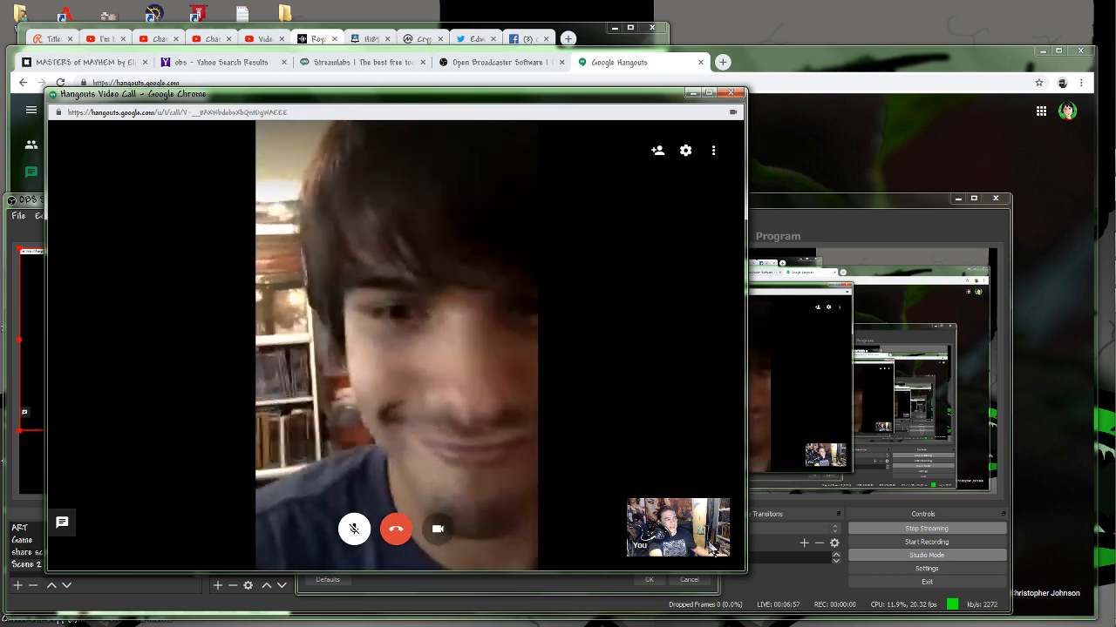
Switch to OBS Studio and move the hangout properties window clear of the preview and the source list.
click(832, 577)
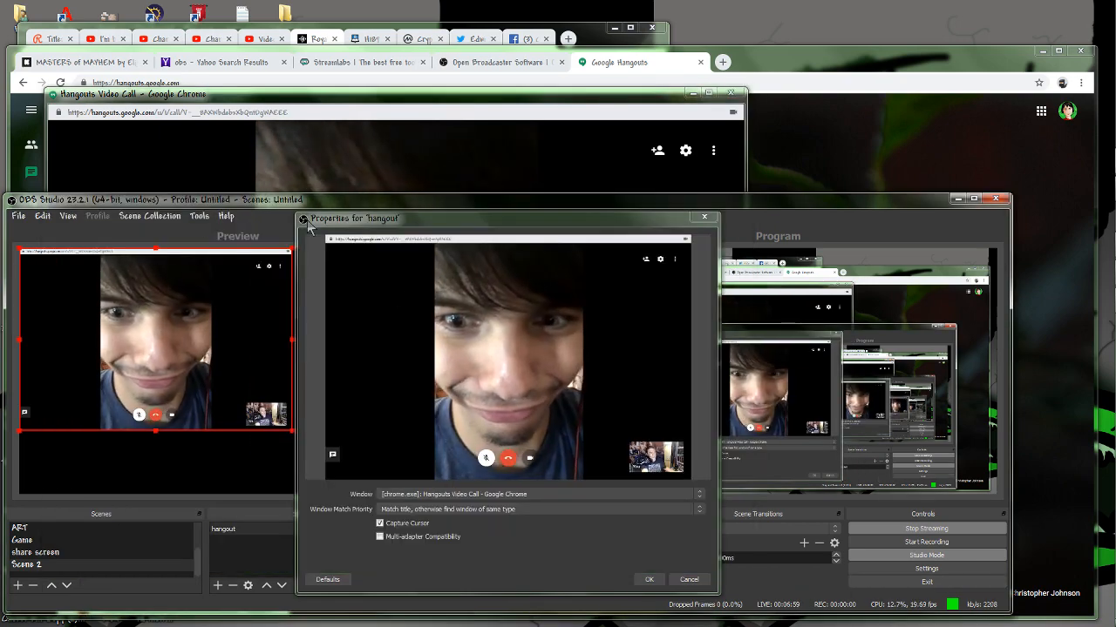
drag(647, 212, 965, 127)
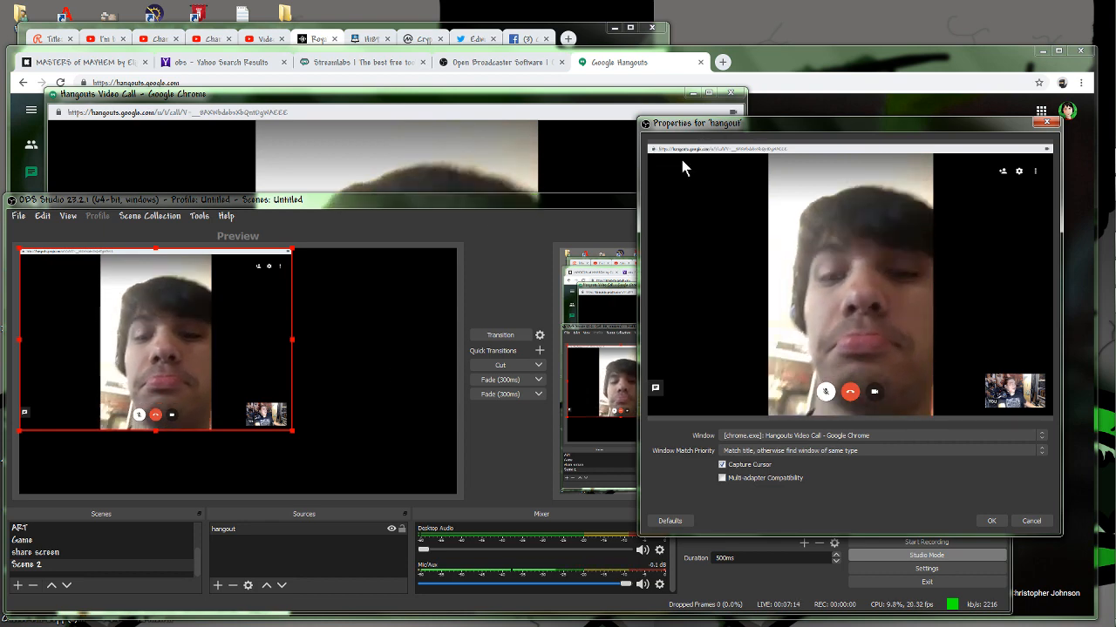
drag(896, 127, 793, 110)
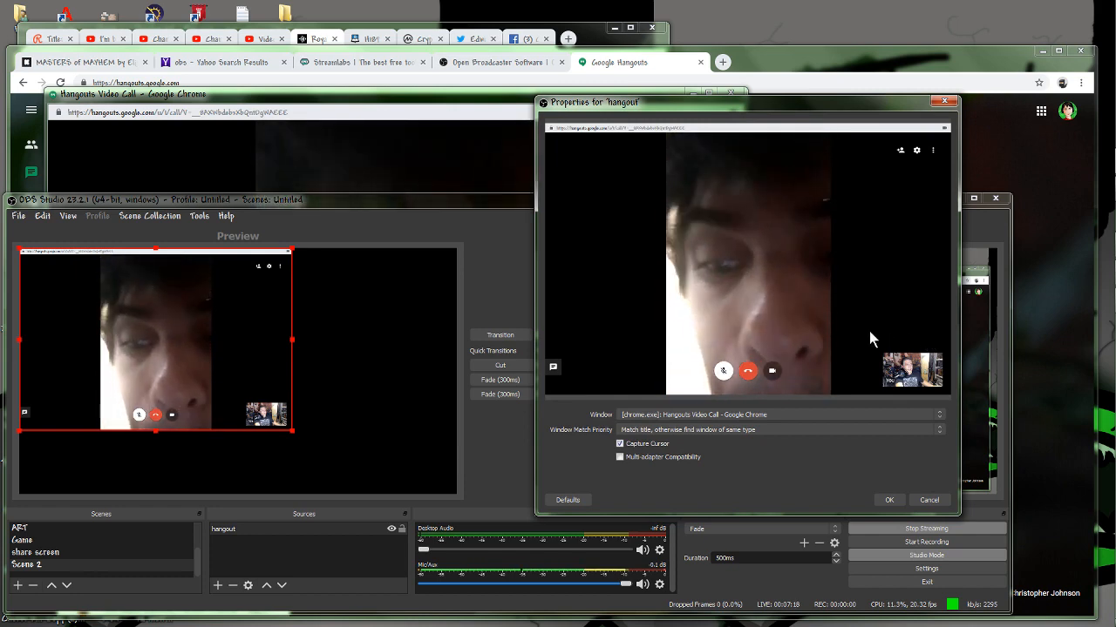
Bring the Hangouts call window back to the front and hang up the call.
click(898, 76)
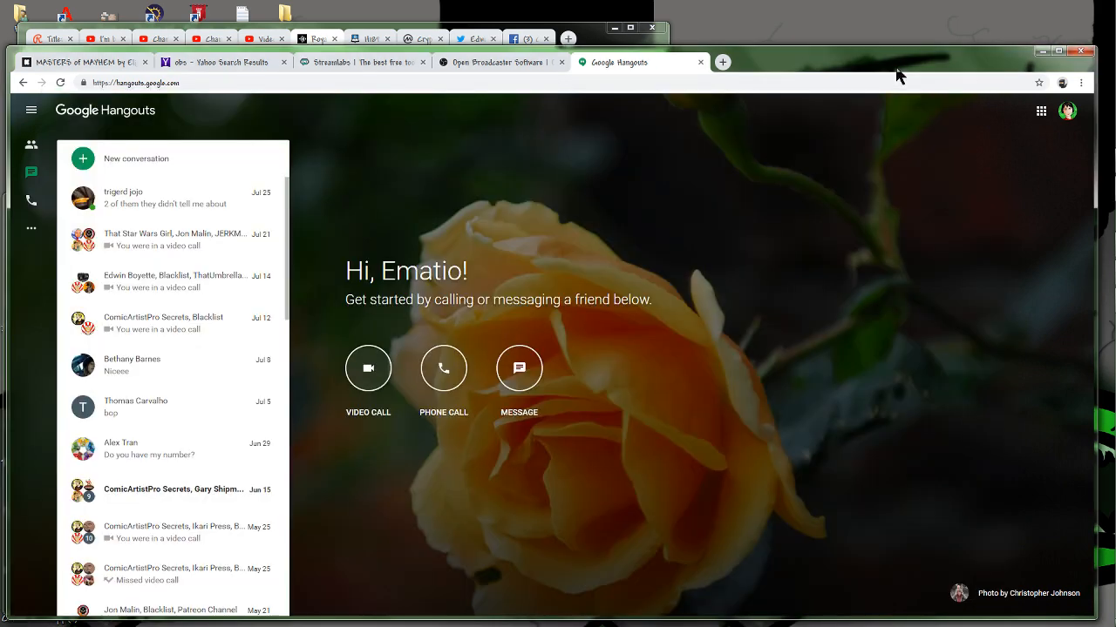
mouse_move(1107, 159)
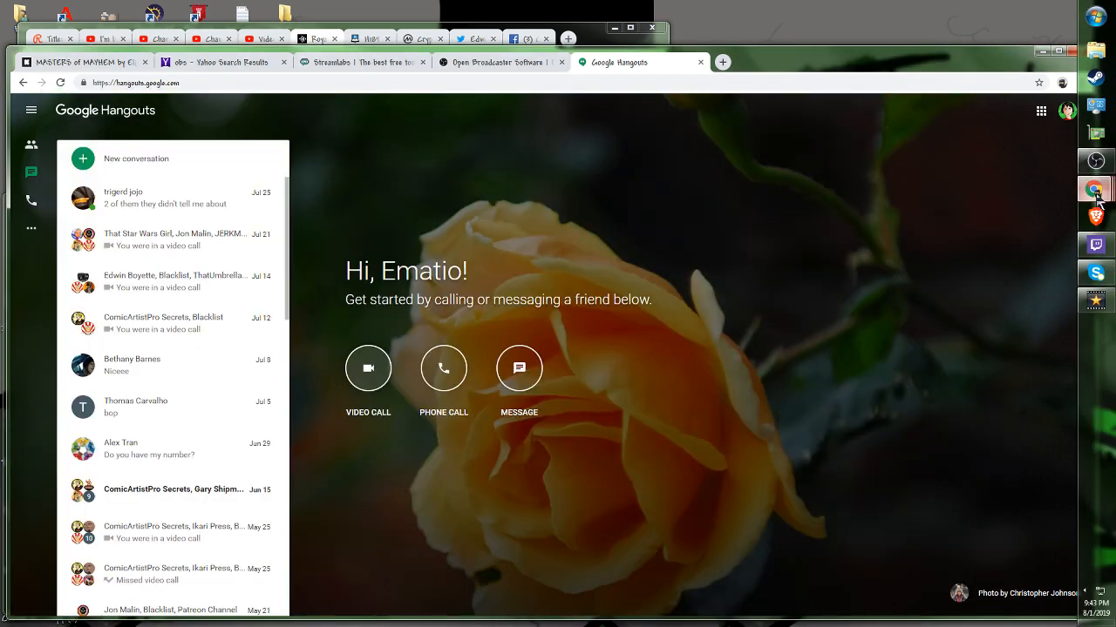
mouse_move(1095, 195)
click(1002, 326)
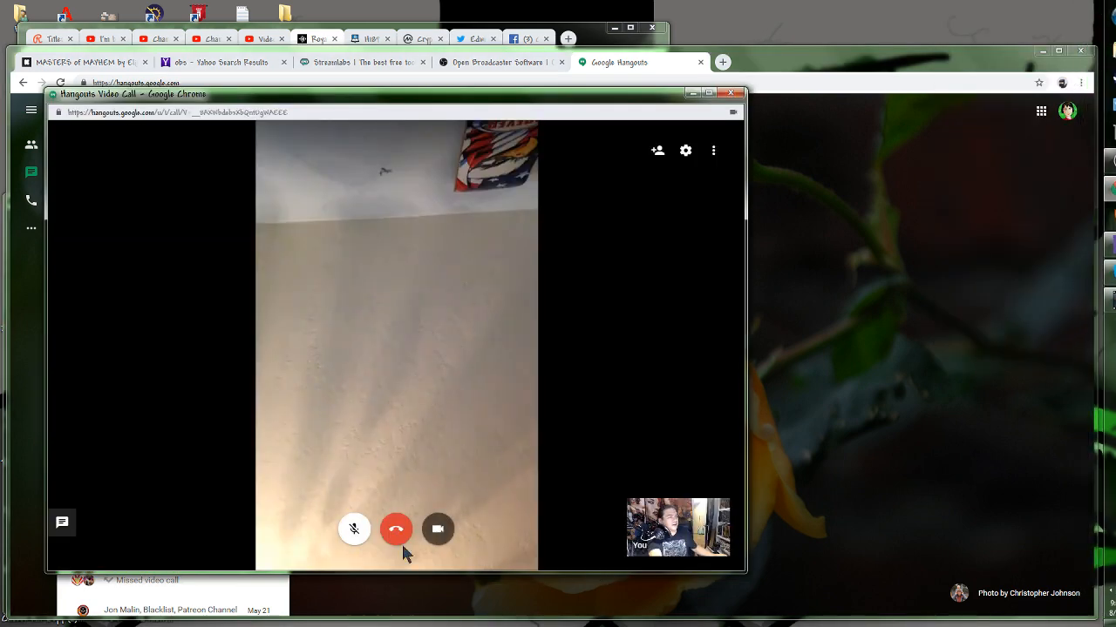
click(399, 533)
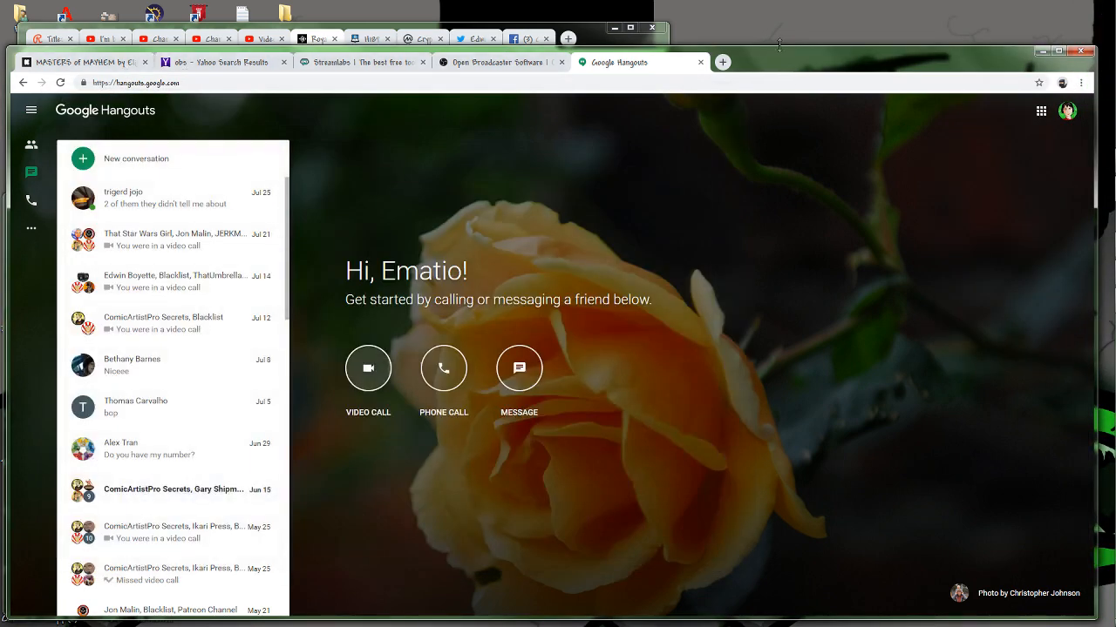
Return to OBS Studio and select the hangout source in Scene 2.
mouse_move(1096, 190)
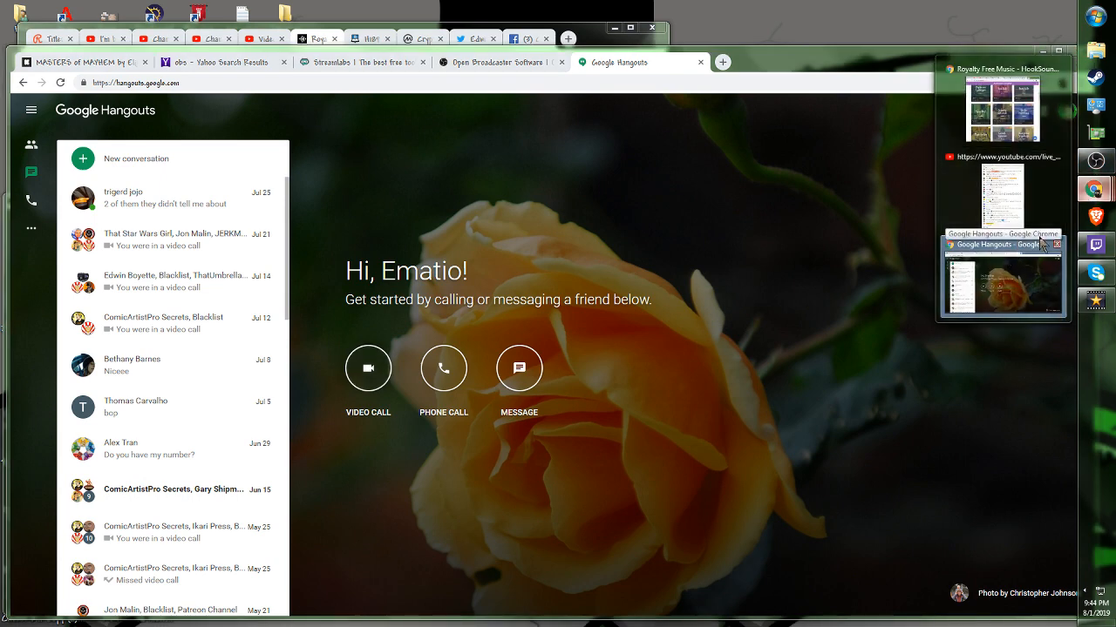
click(1096, 160)
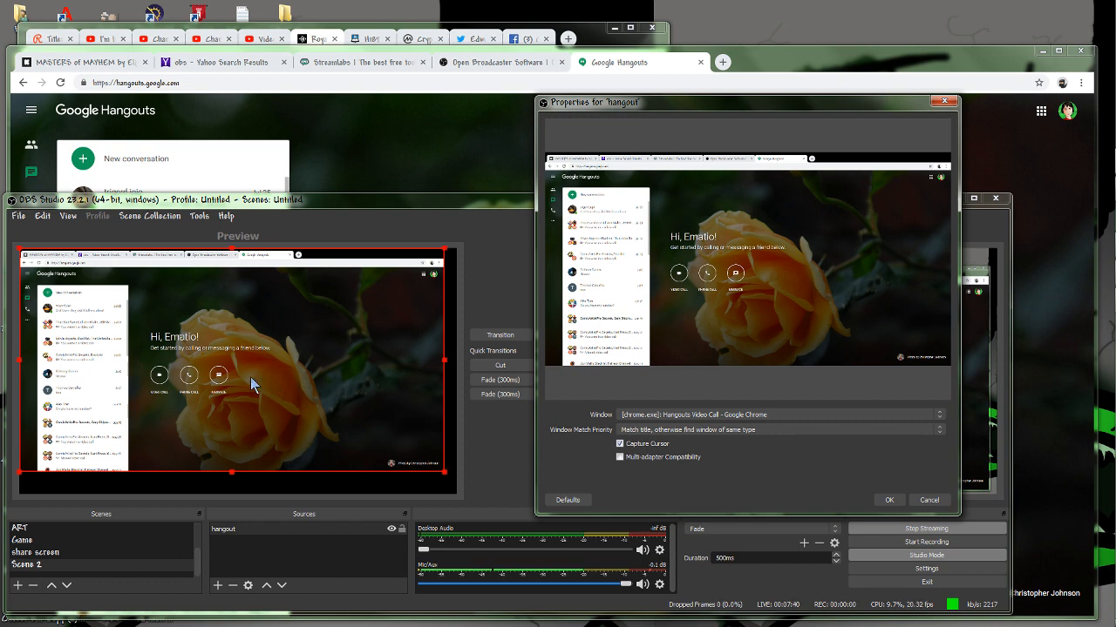
click(272, 529)
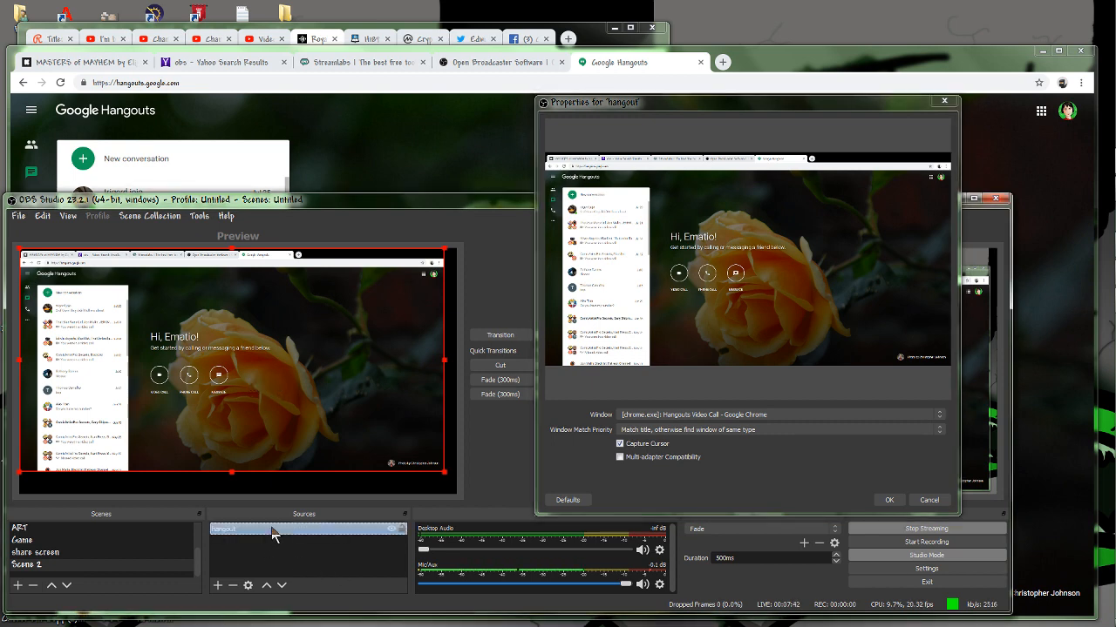
Transition the share screen scene to the program output and close the hangout properties, discarding the changes.
click(100, 554)
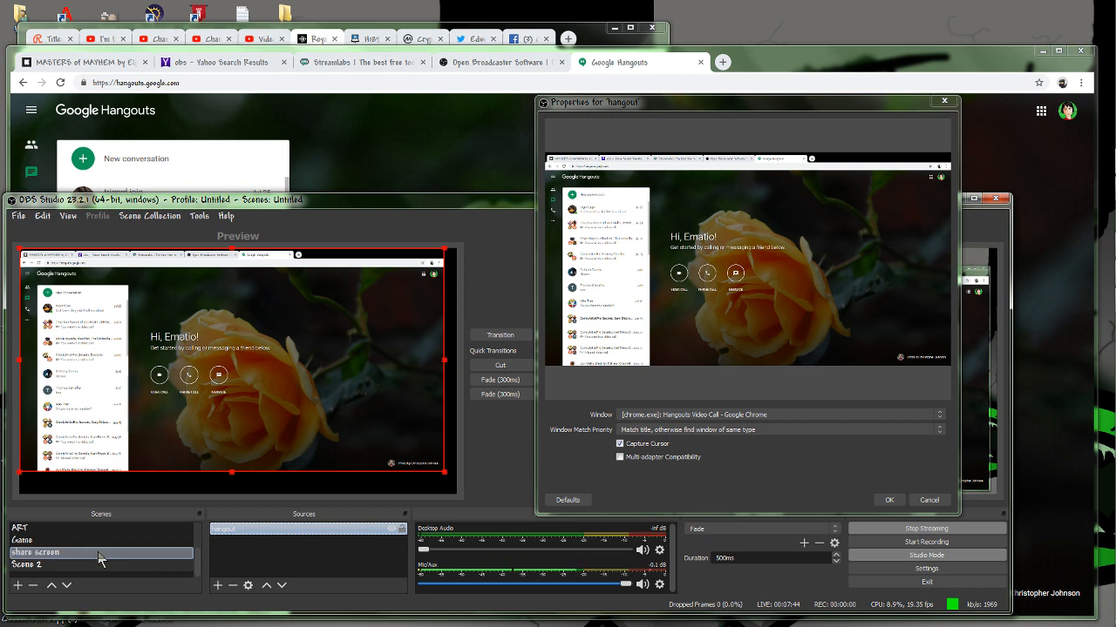
click(520, 337)
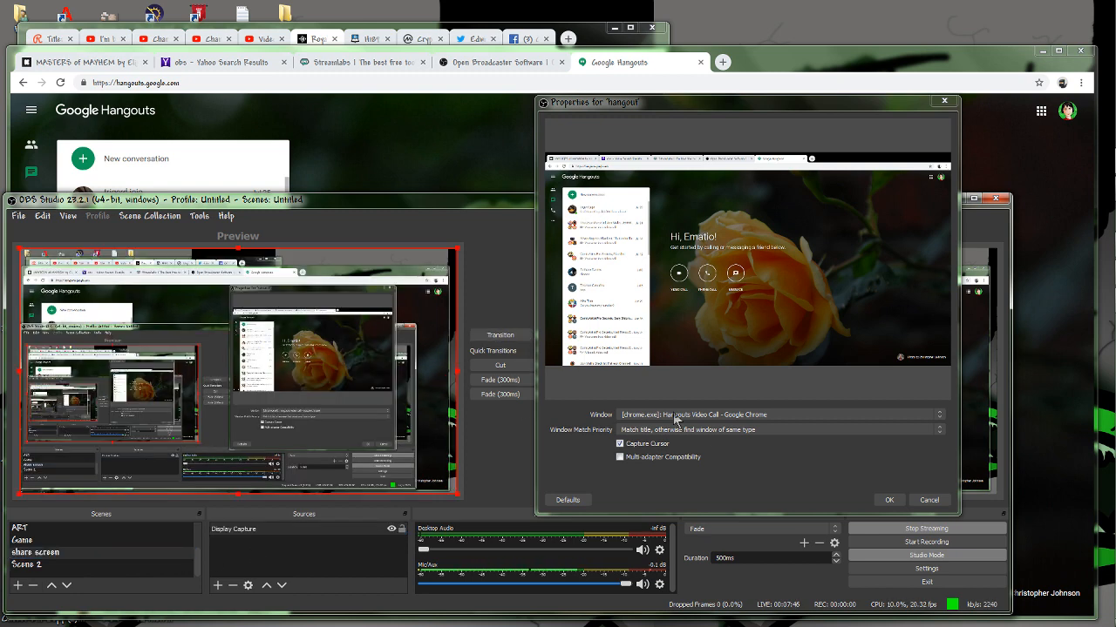
click(944, 102)
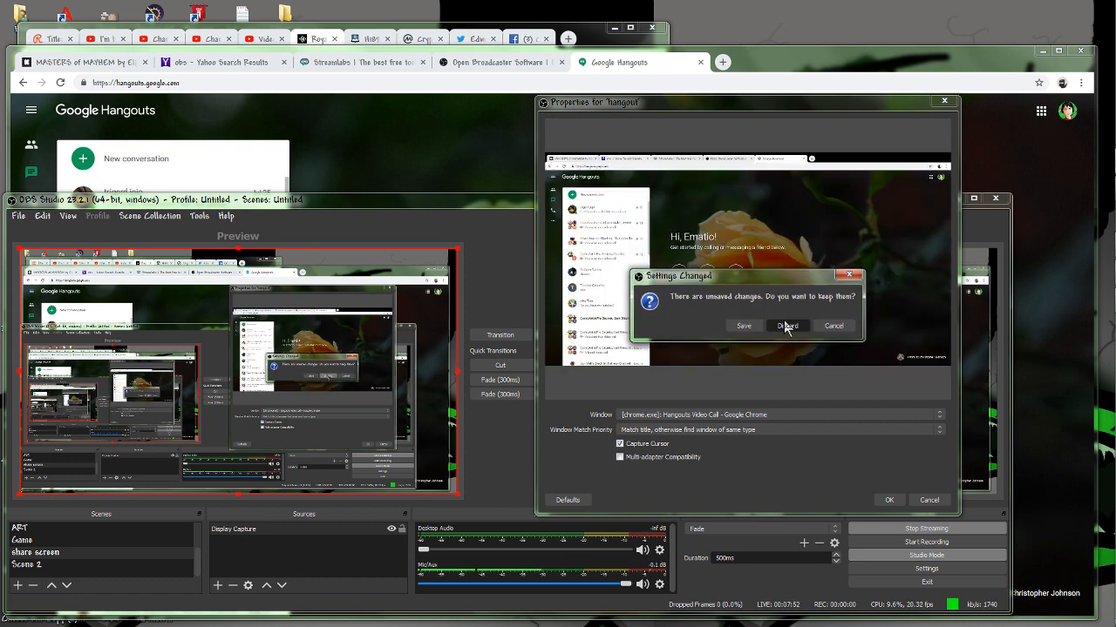
click(787, 326)
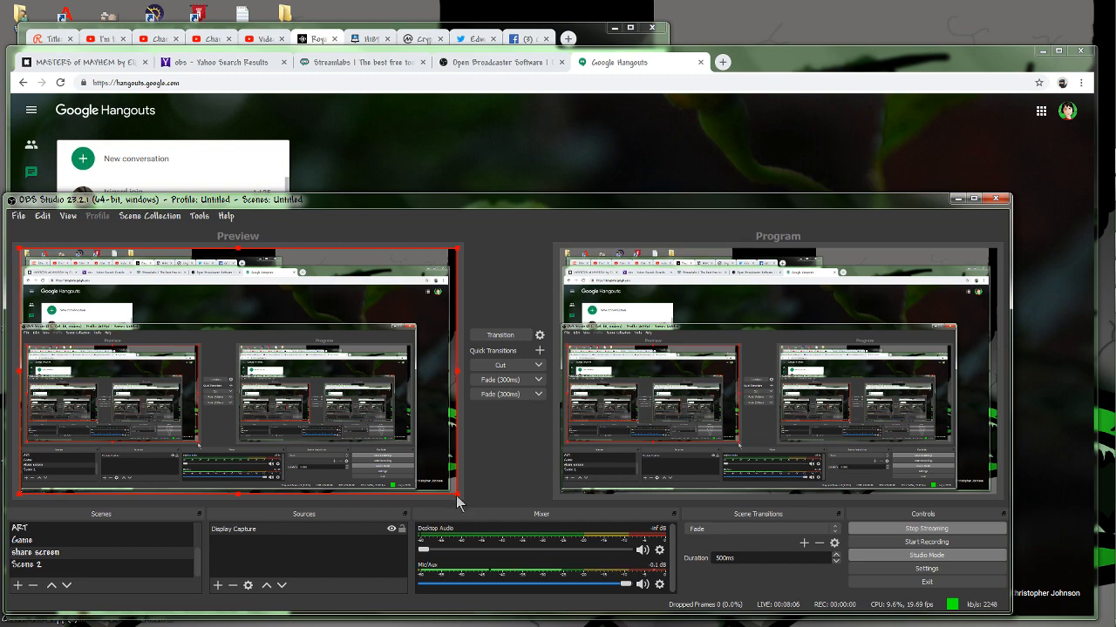
Shrink the hangout source in Scene 2 to about half the canvas width, keeping it in the upper-left corner of the canvas.
drag(457, 498, 445, 478)
click(31, 565)
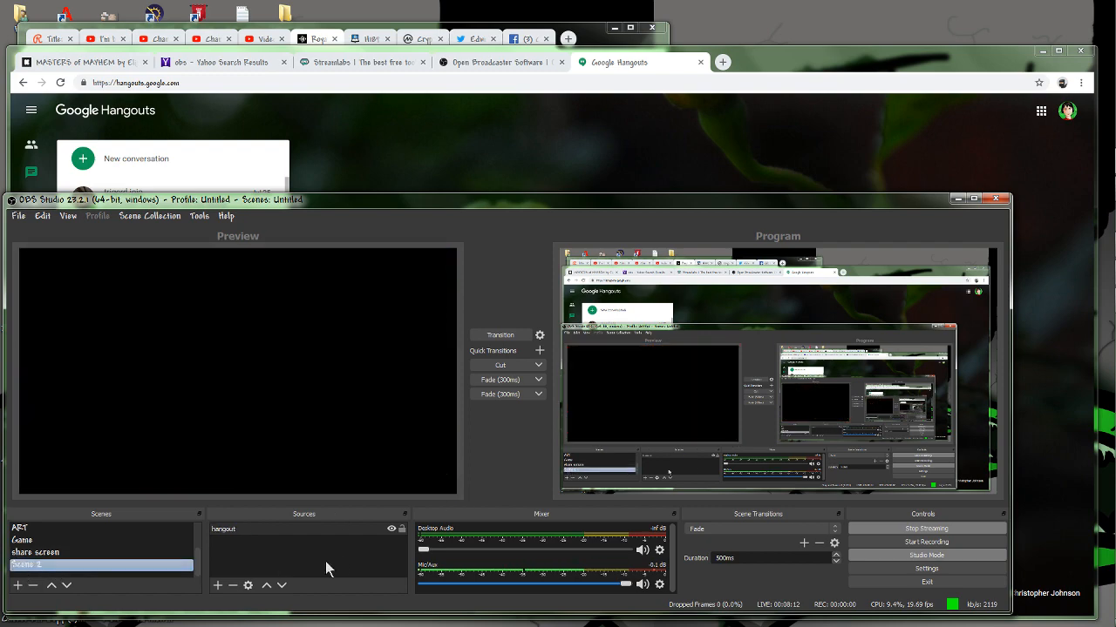
click(268, 536)
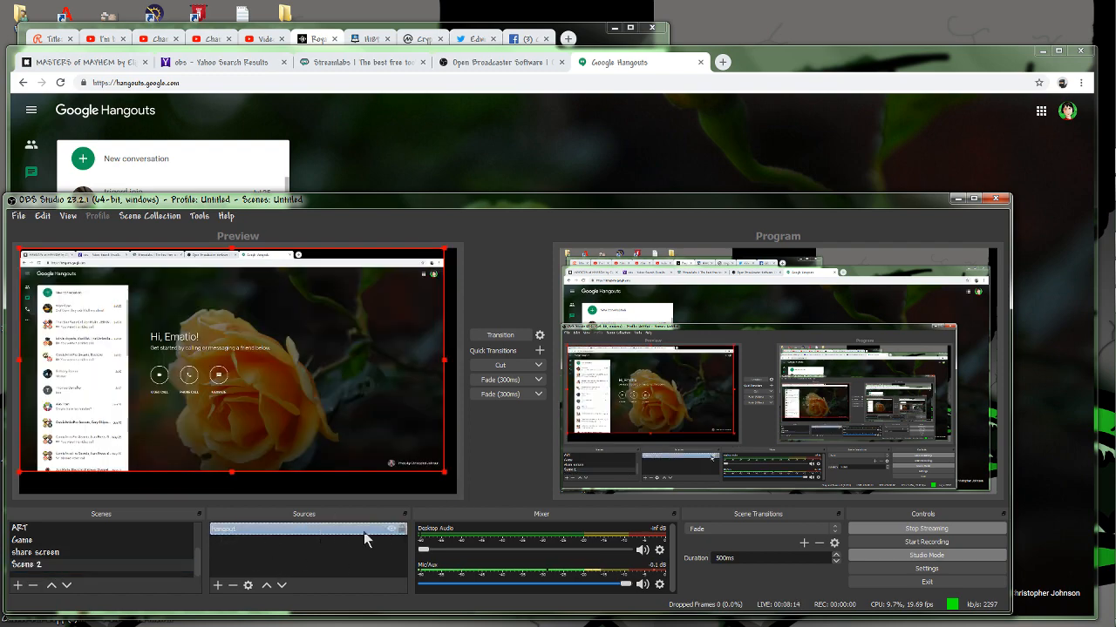
drag(442, 473, 194, 370)
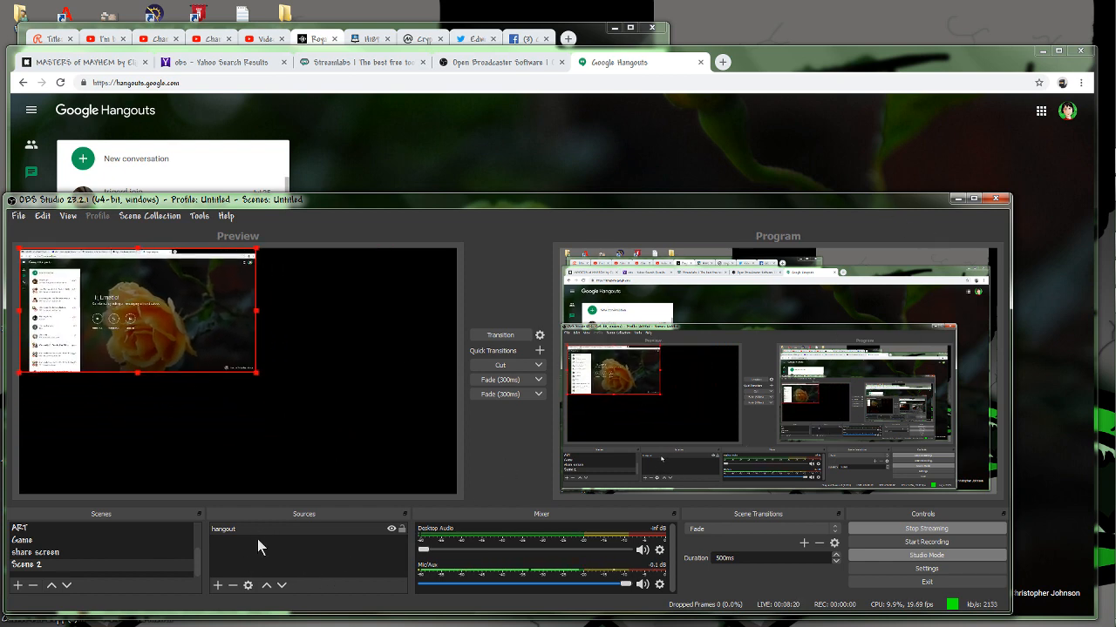
Add the existing Video Capture Device source to Scene 2.
click(219, 589)
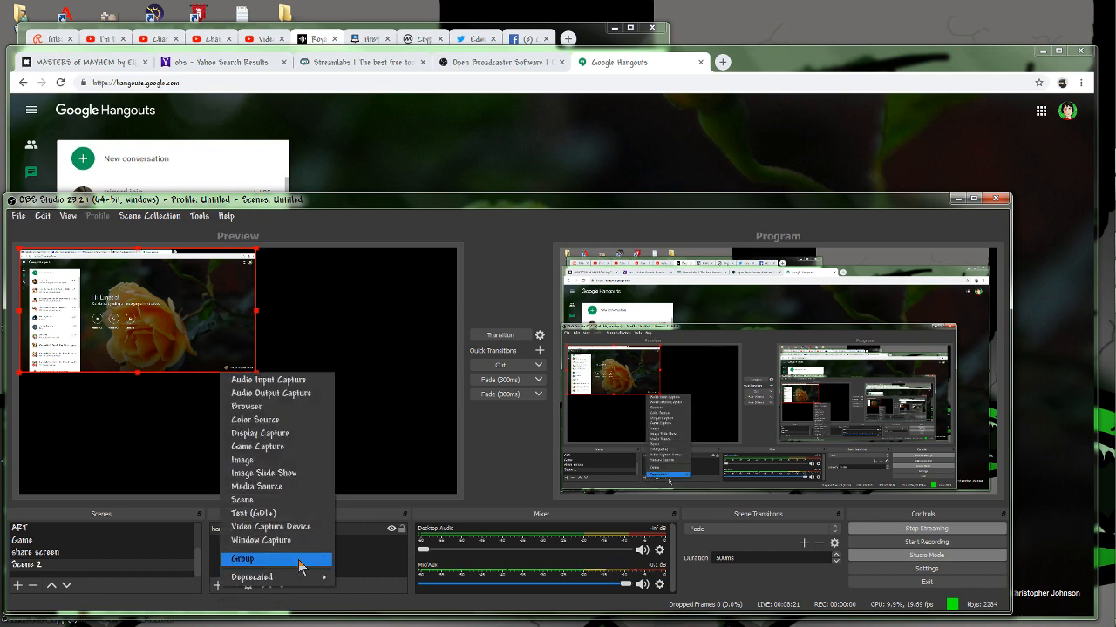
click(279, 532)
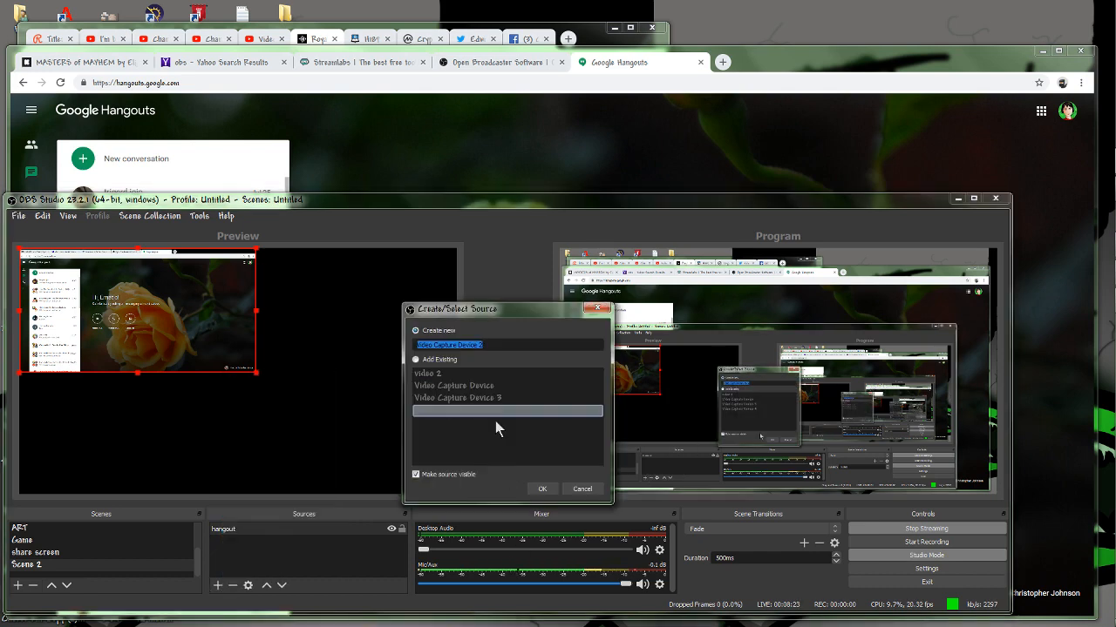
click(416, 359)
click(463, 386)
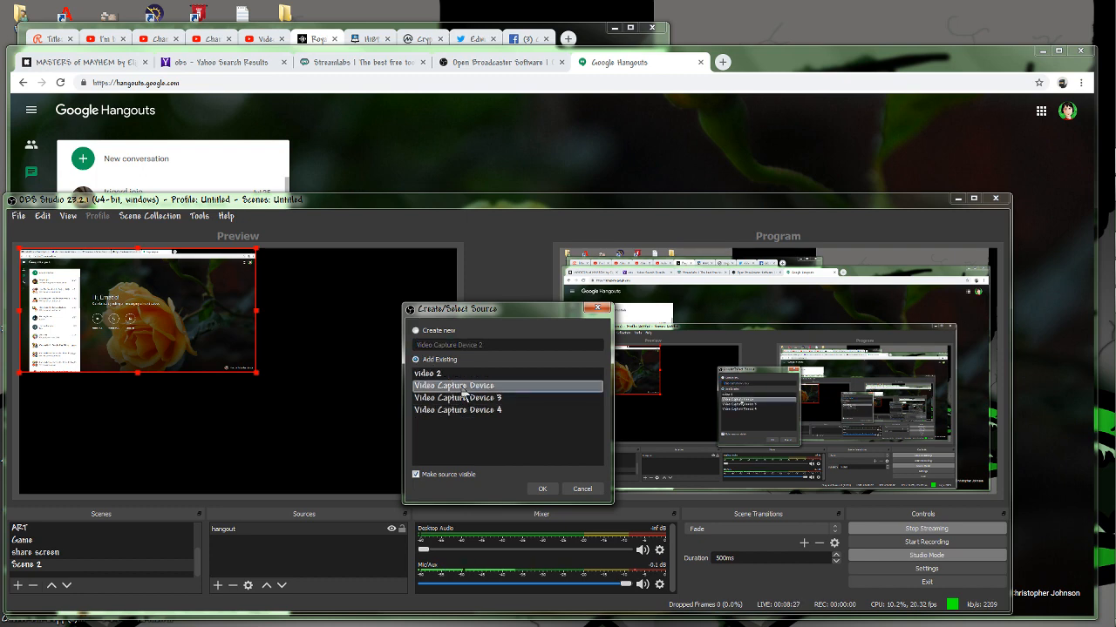
click(542, 489)
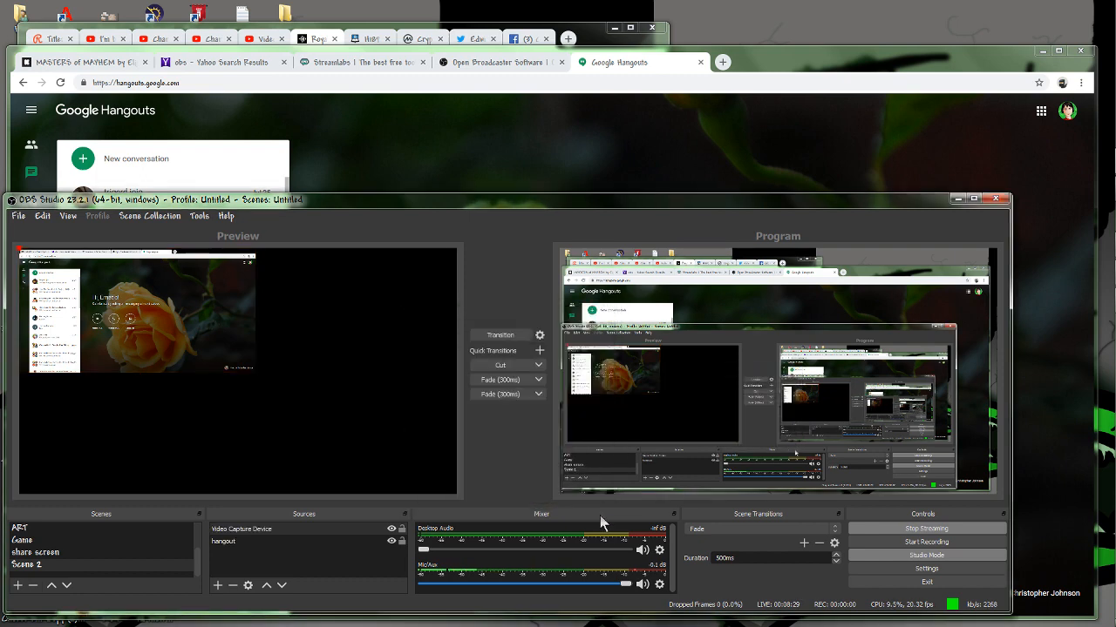
Activate the HD Pro Webcam C920 in the Video Capture Device properties and accept them.
click(270, 532)
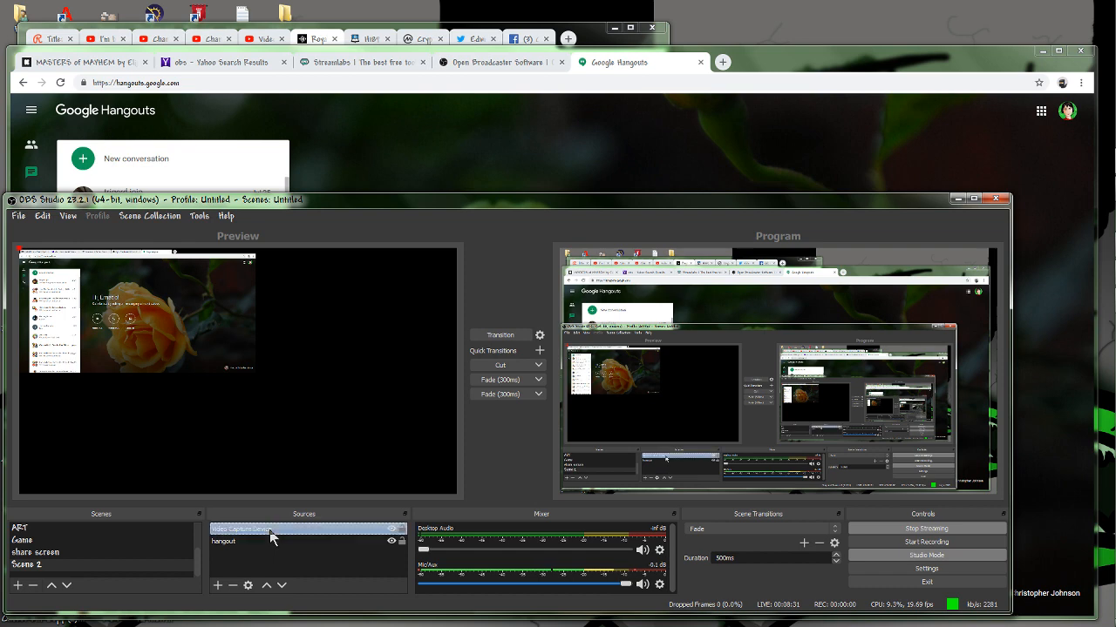
click(247, 585)
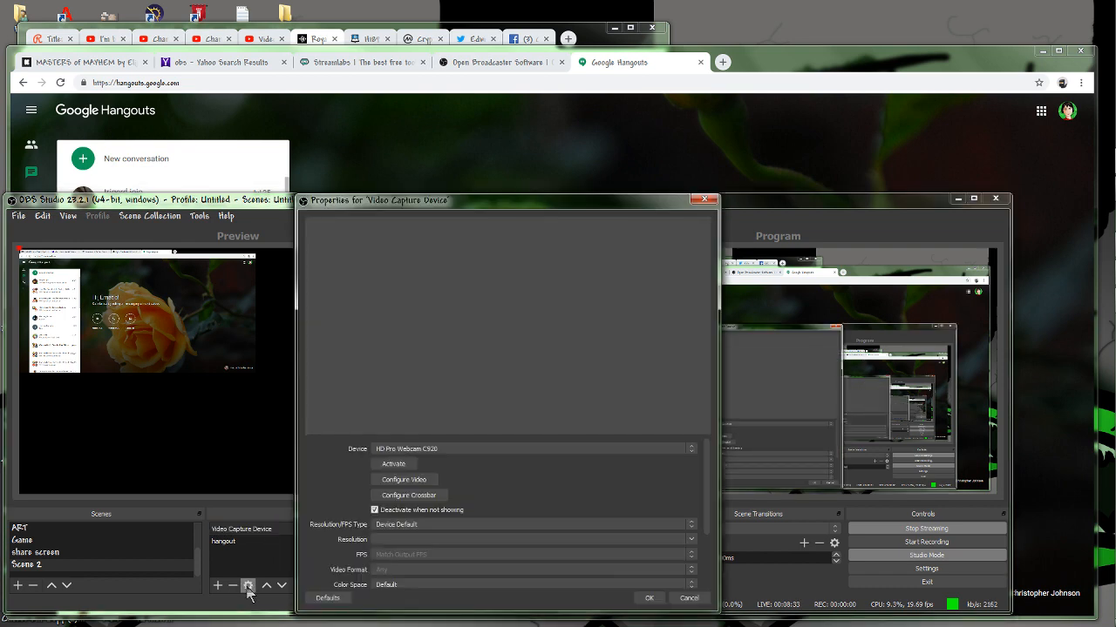
click(402, 465)
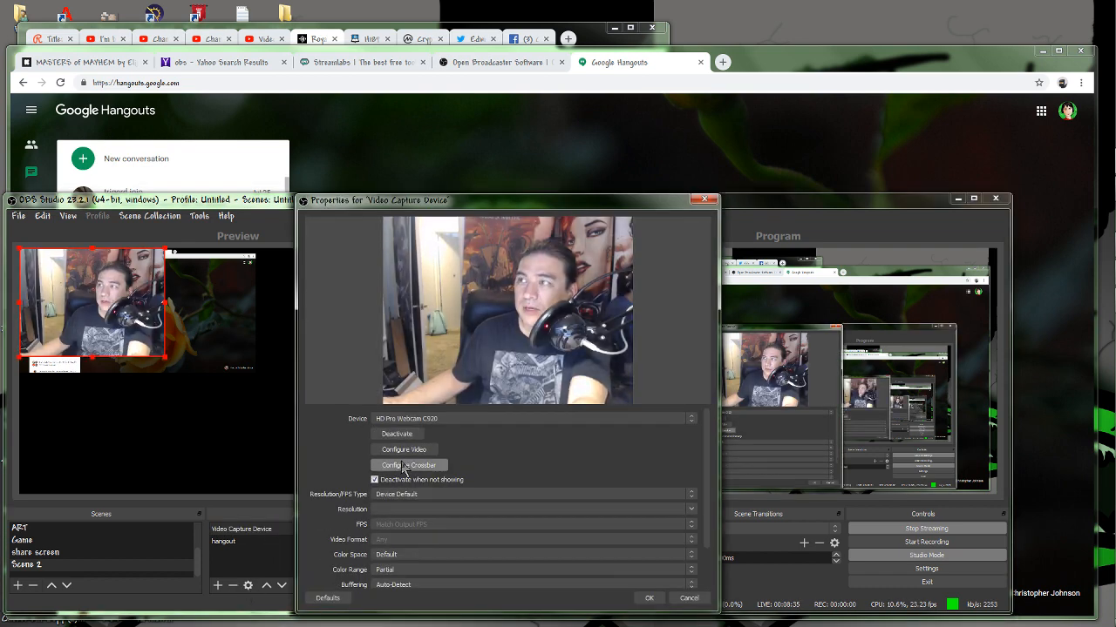
click(648, 598)
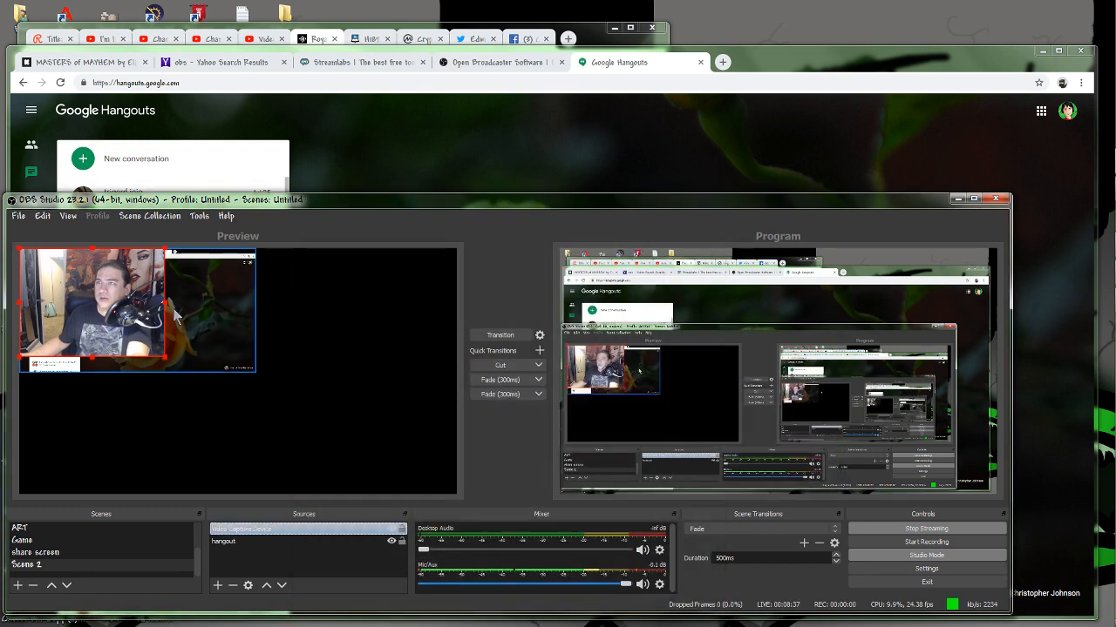
Enlarge the webcam to about half the canvas width in the upper-right corner and place the hangout source in the lower-left corner.
drag(126, 310, 414, 316)
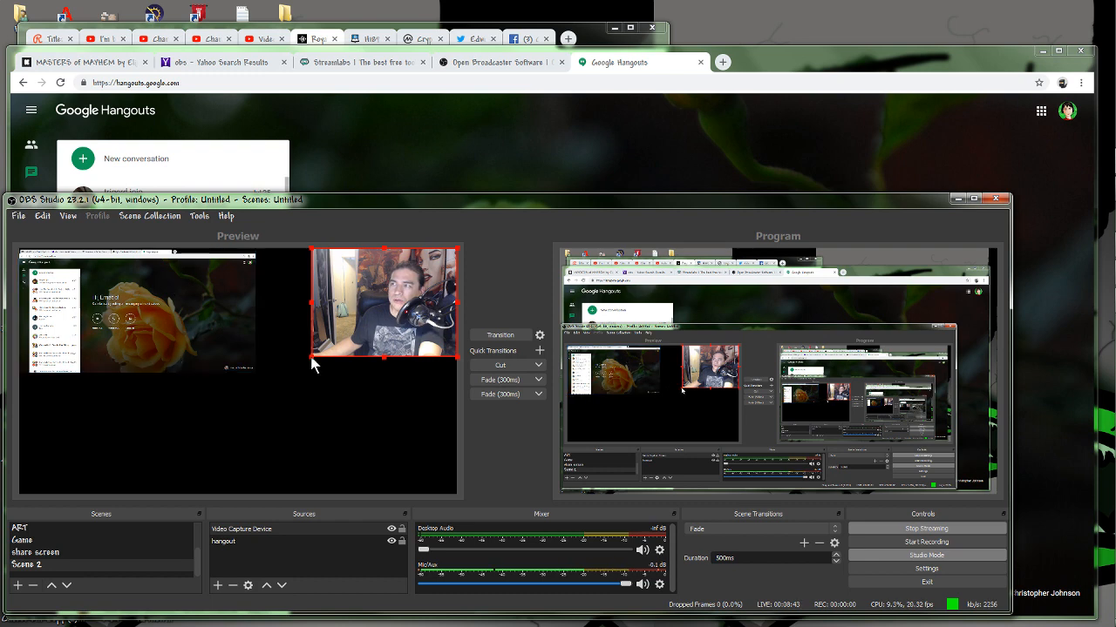
drag(311, 360, 352, 423)
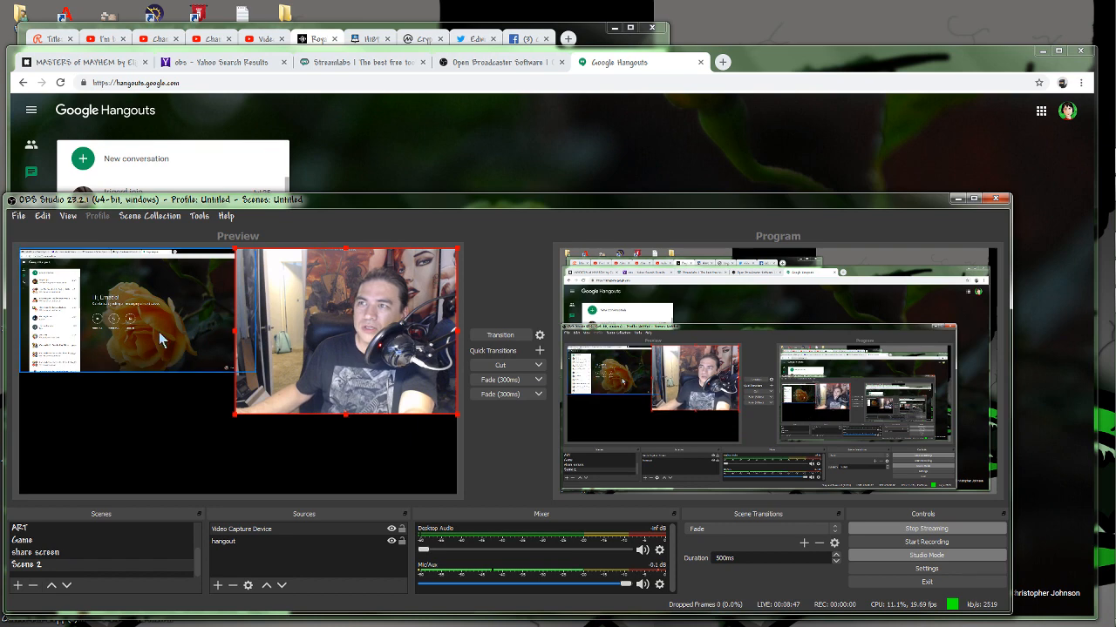
drag(158, 332, 157, 453)
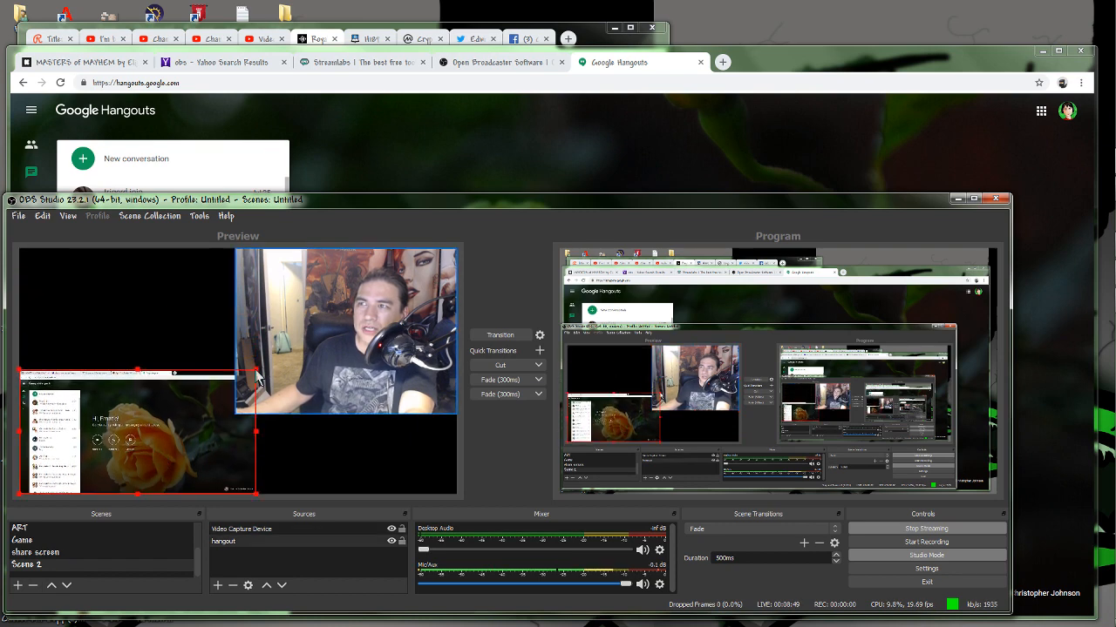
mouse_move(258, 369)
mouse_down()
mouse_move(284, 352)
mouse_move(243, 375)
mouse_move(258, 368)
mouse_up()
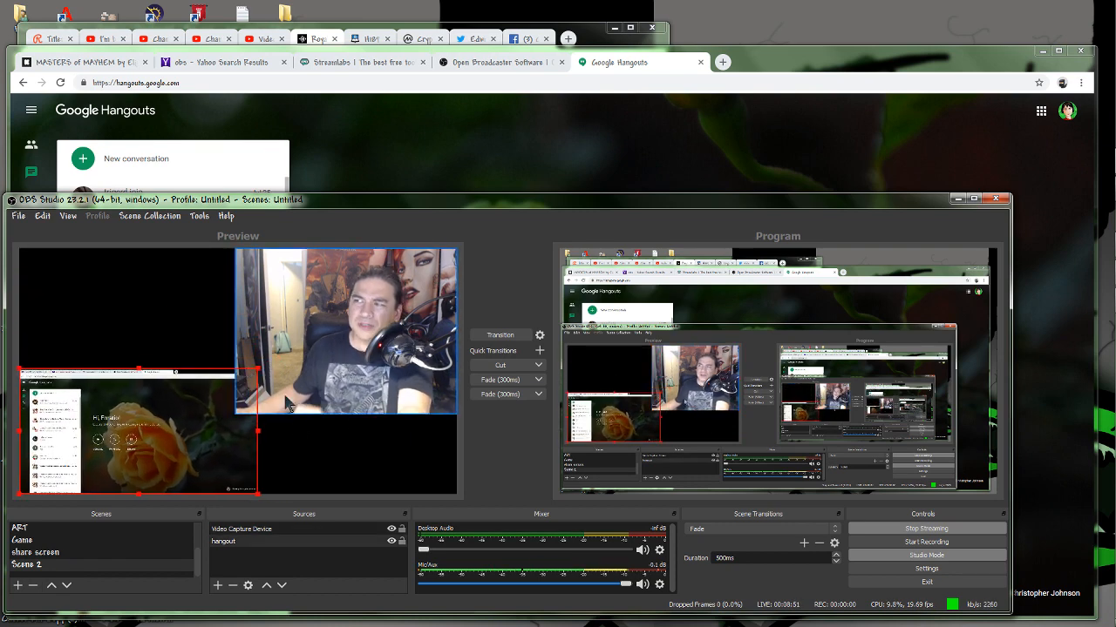
Add a Crop/Pad effect filter to the hangout source.
right_click(338, 369)
click(365, 349)
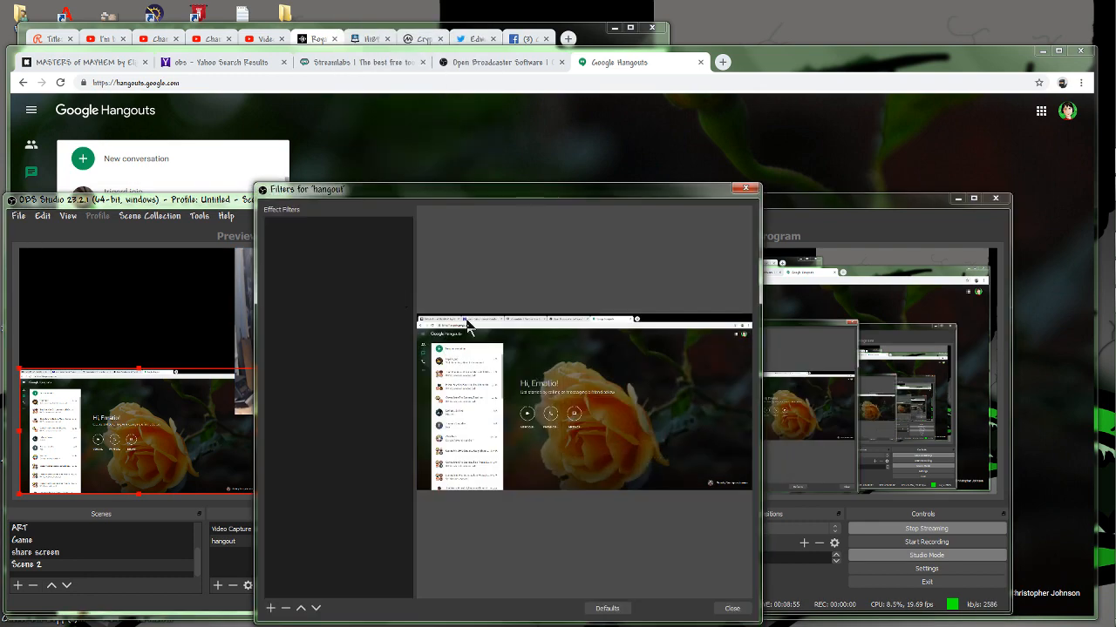
click(270, 609)
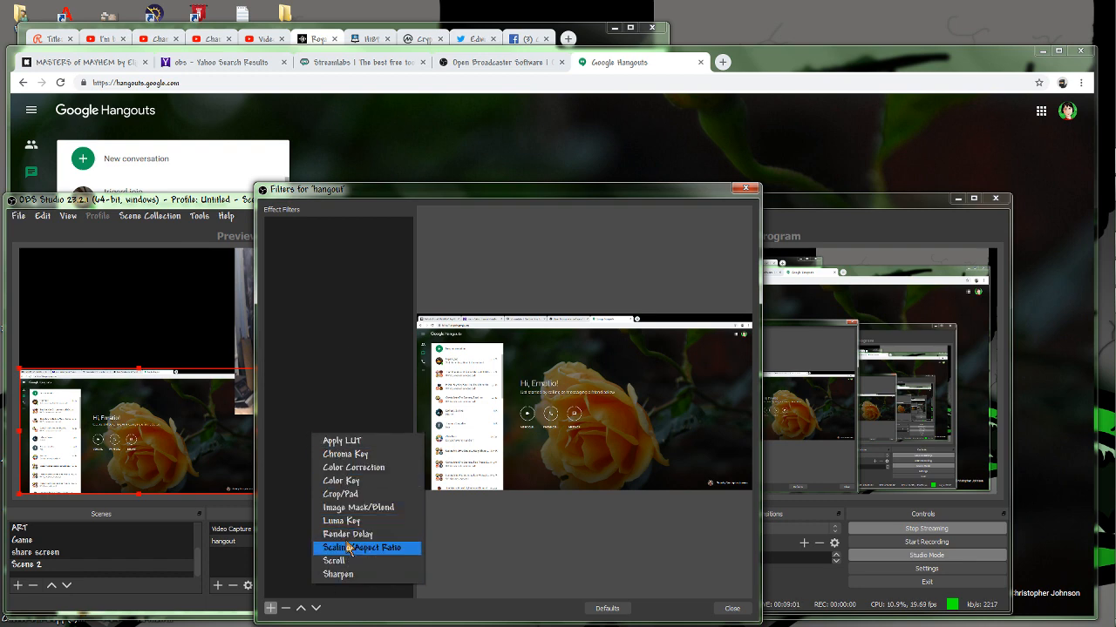
click(338, 495)
click(486, 428)
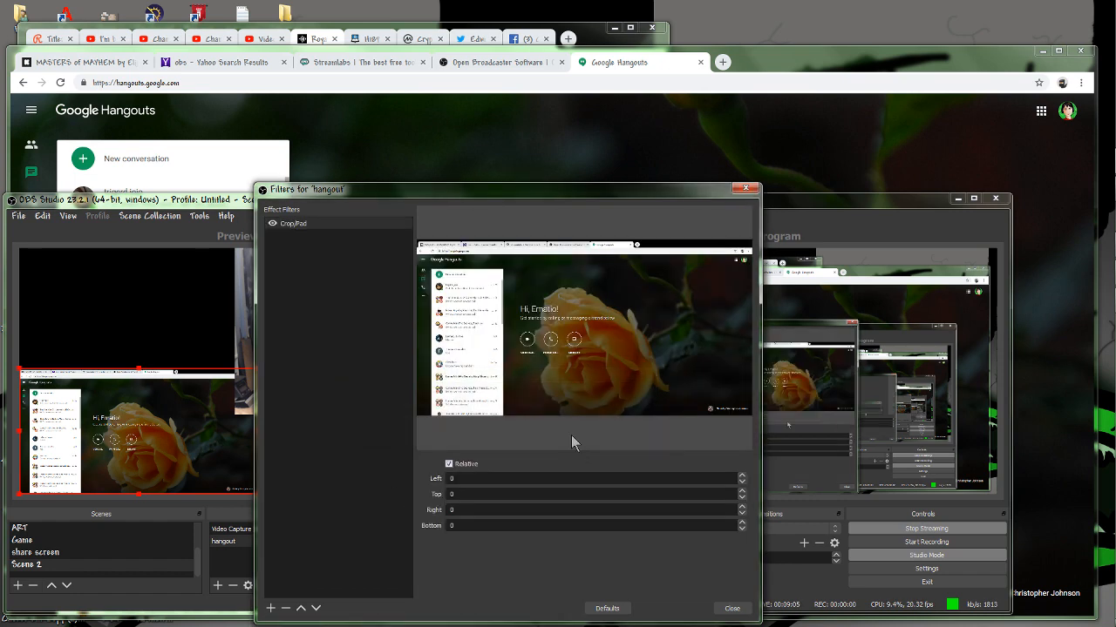
Toggle the Crop/Pad filter's Relative option, leave it enabled, and close the hangout filters.
click(462, 465)
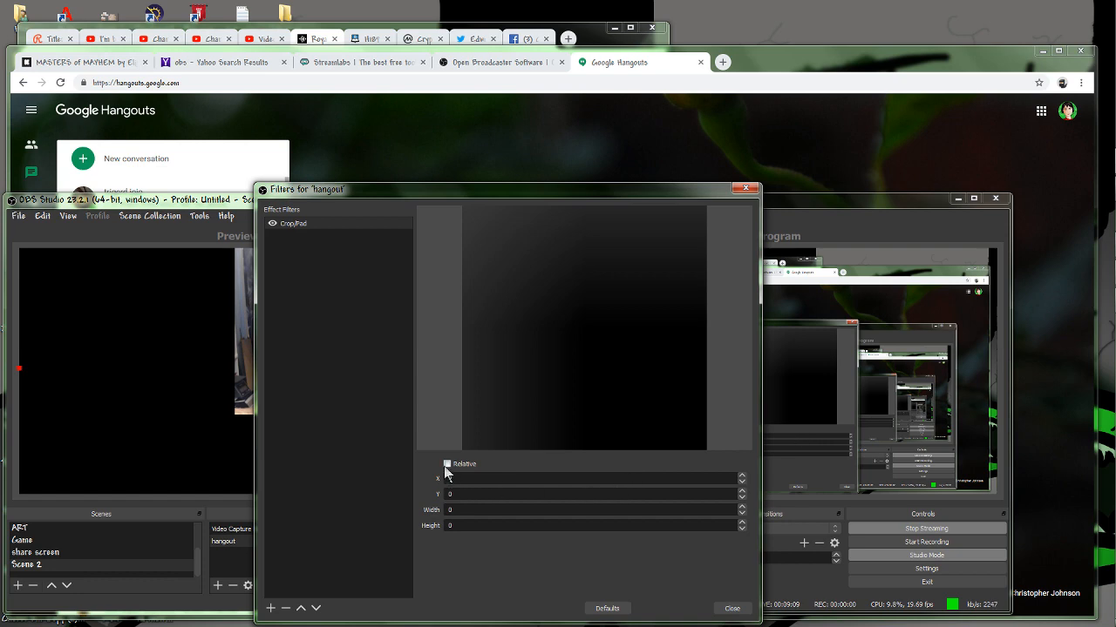
click(445, 467)
click(447, 467)
click(447, 465)
click(447, 465)
click(447, 466)
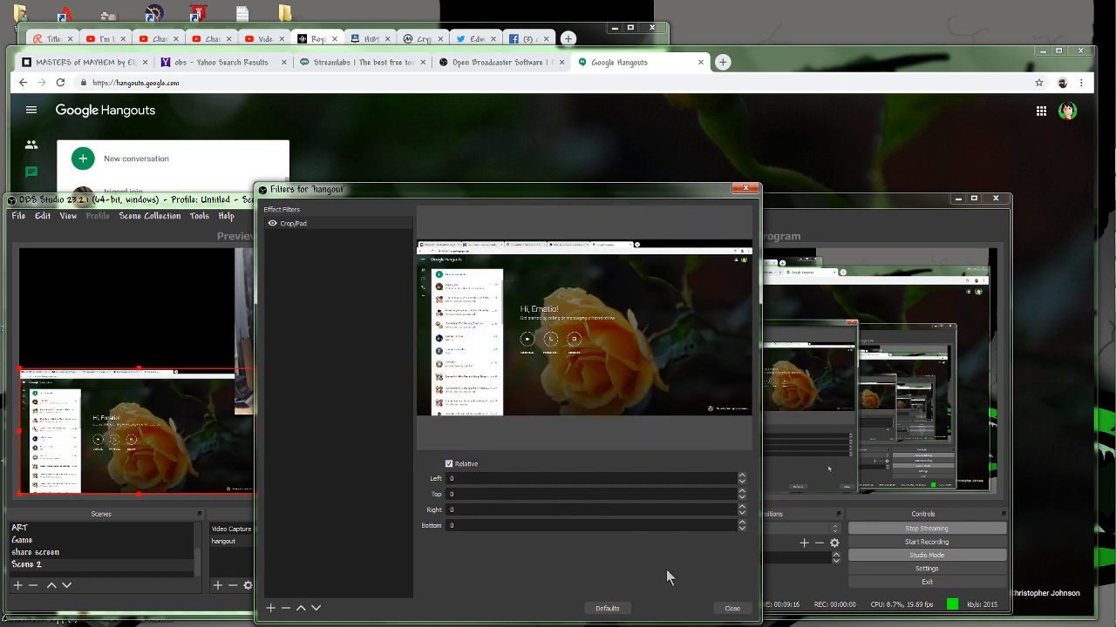
click(732, 610)
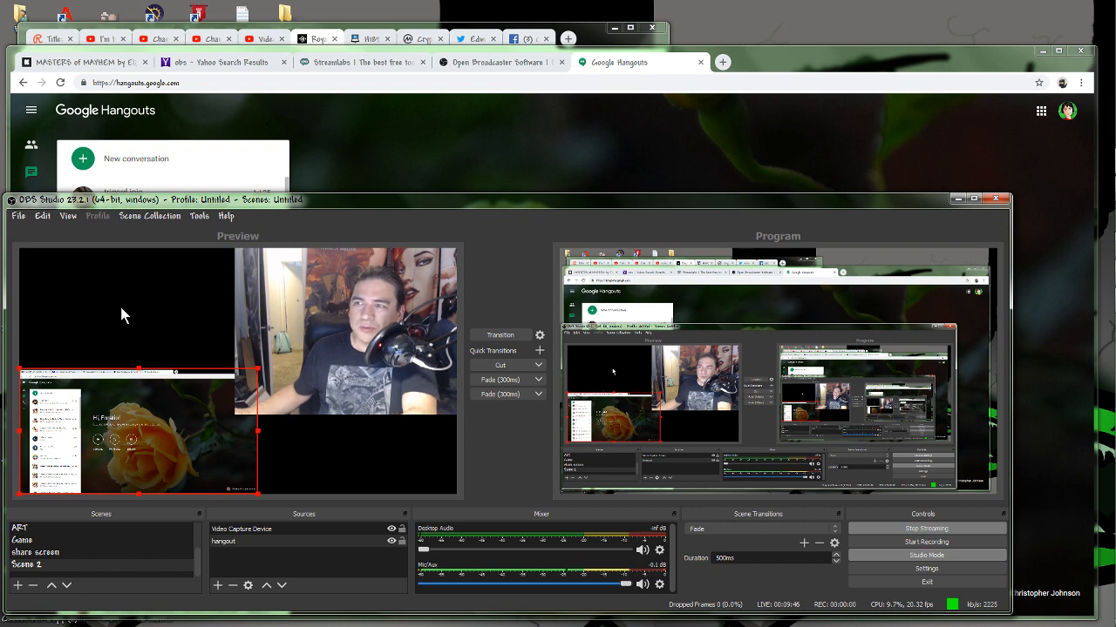
Load the XE live scene into the preview.
scroll(163, 554, up, 2)
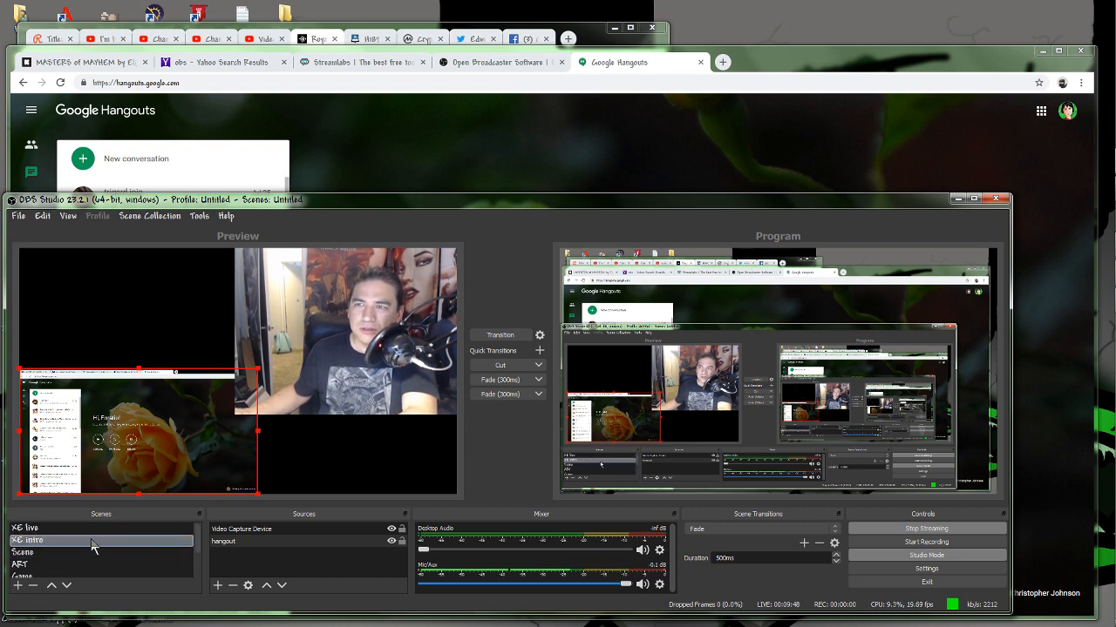
click(58, 529)
click(58, 531)
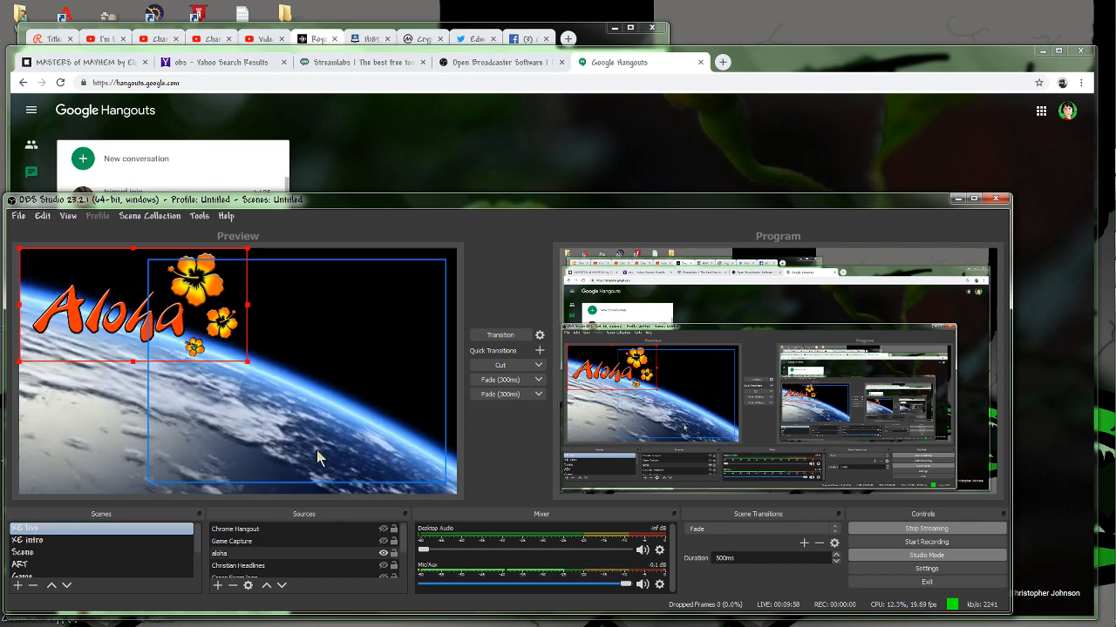
click(500, 336)
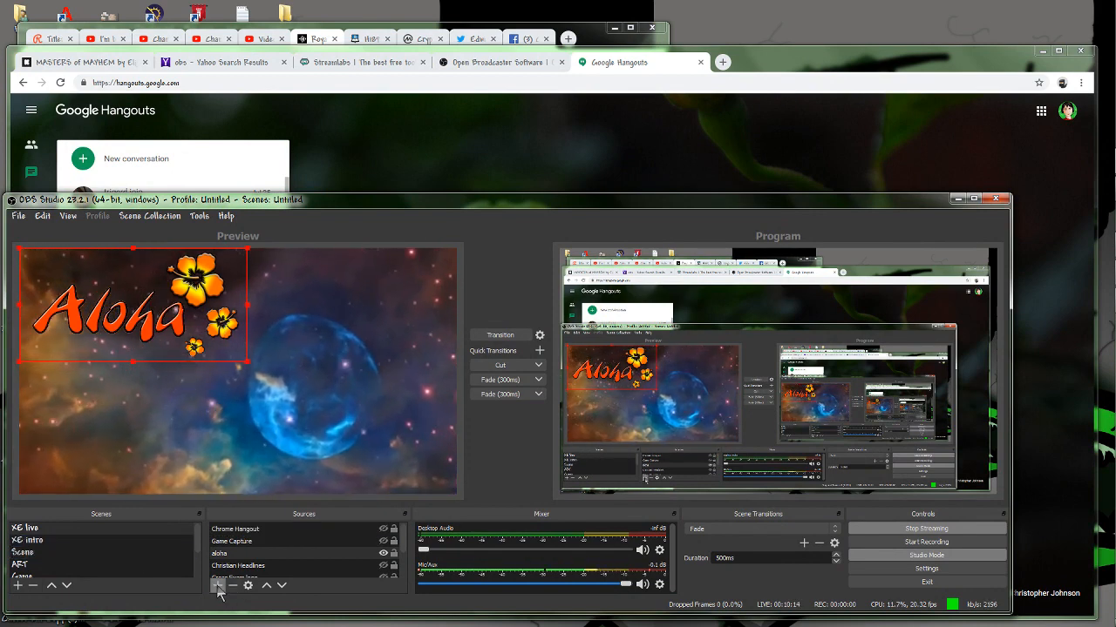
Add a new image source to the XE live scene, using cow car.gif from the D: drive.
click(218, 586)
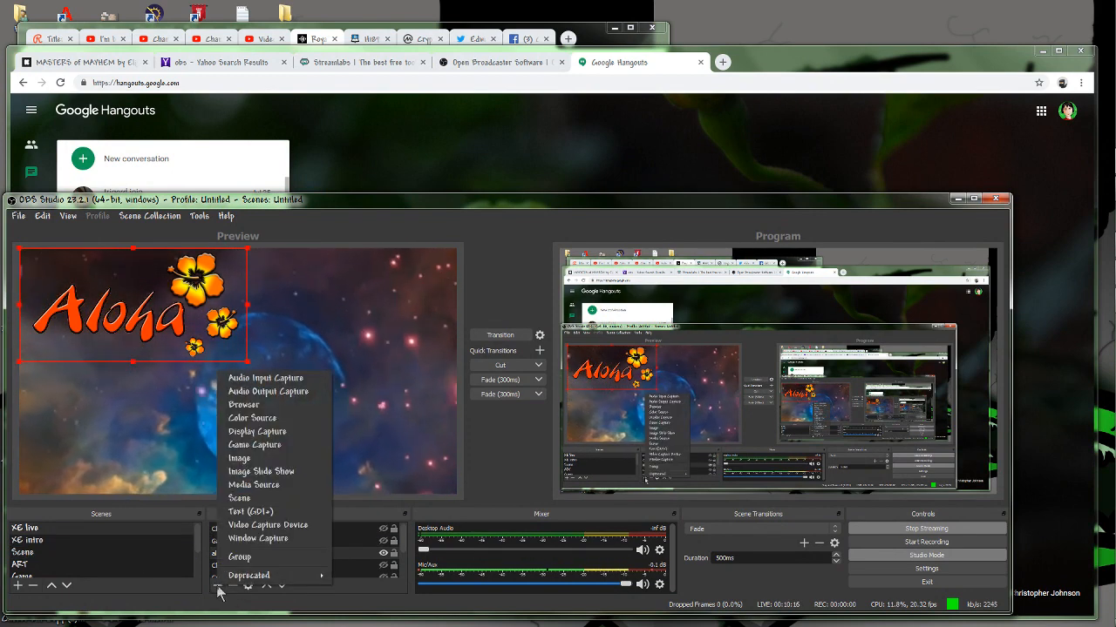
click(239, 457)
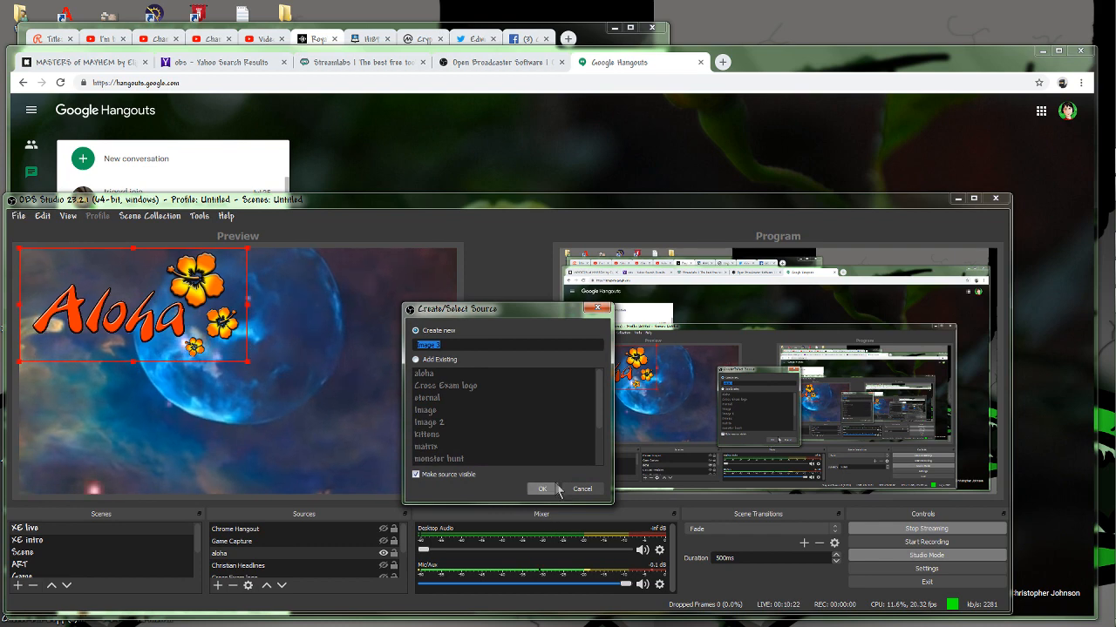
click(542, 489)
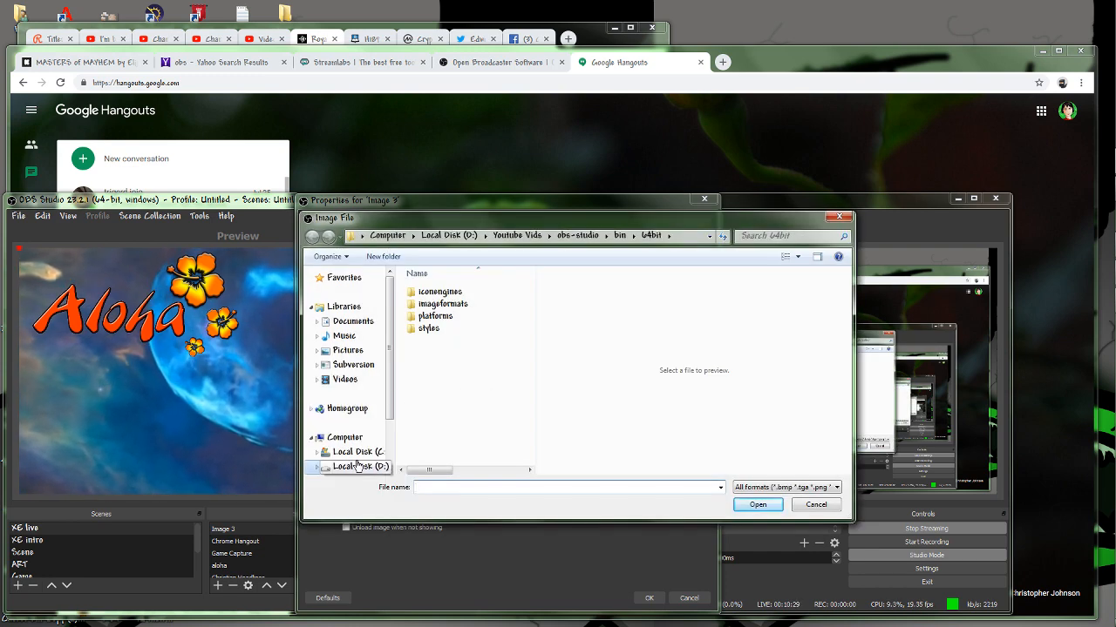
click(349, 468)
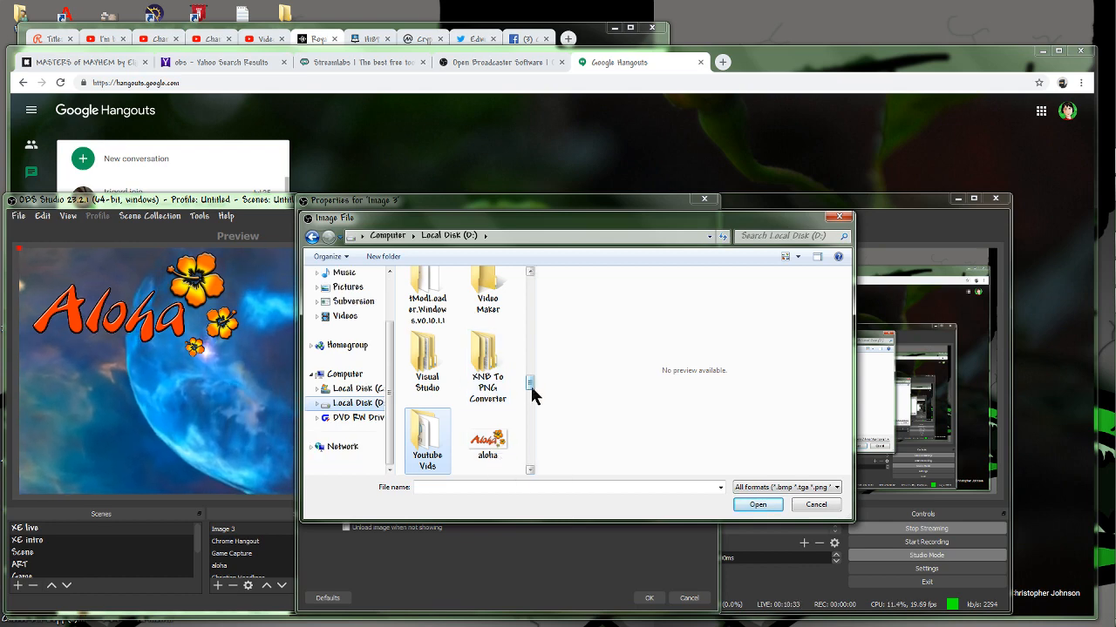
drag(530, 393, 532, 400)
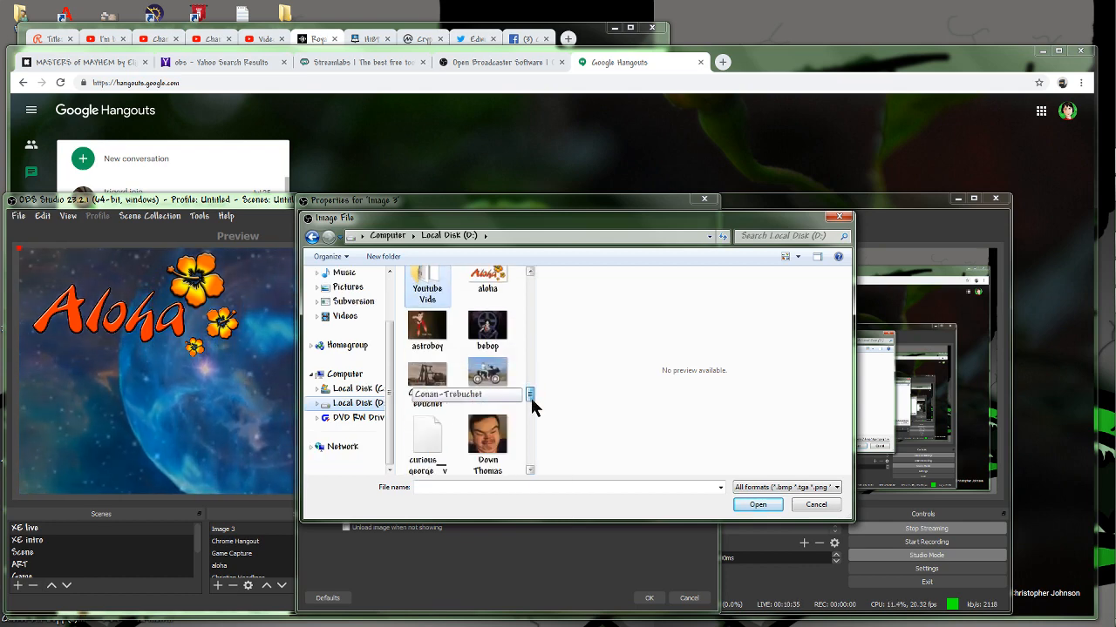
double_click(490, 381)
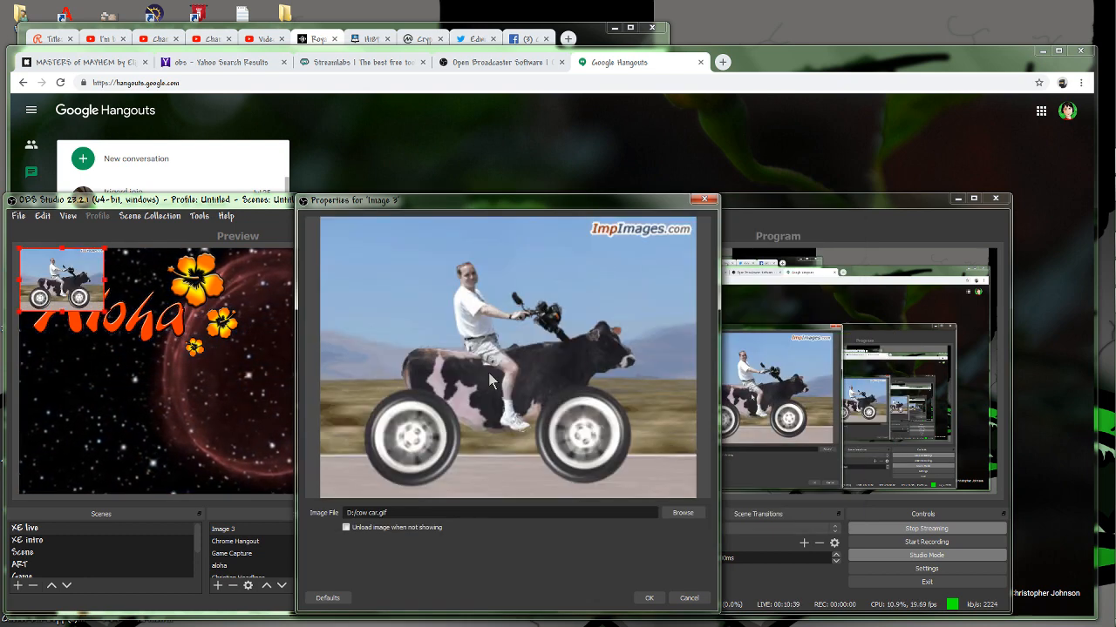
click(646, 598)
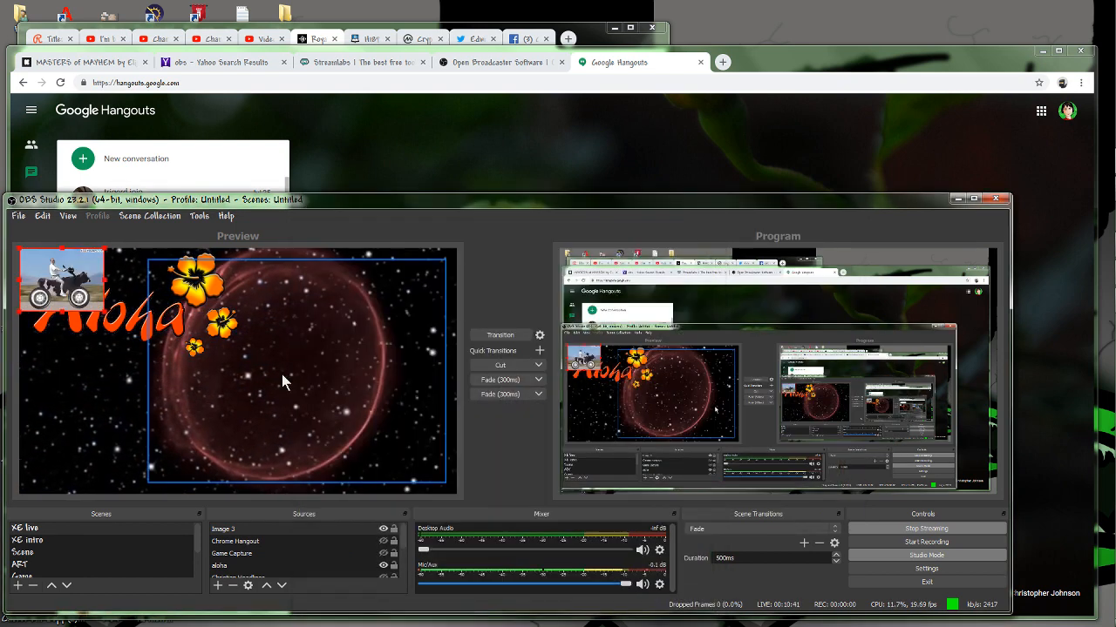
Move the cow image to the right side of the preview and enlarge it toward the lower left.
drag(86, 297, 415, 315)
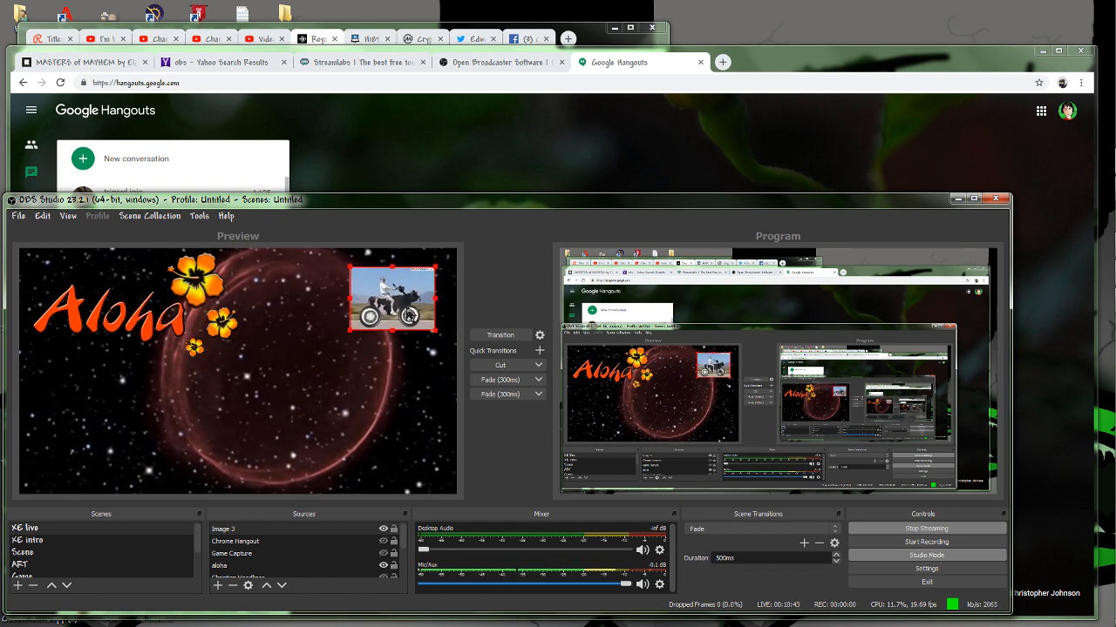
mouse_move(343, 332)
mouse_down()
mouse_move(255, 424)
mouse_move(182, 446)
mouse_up()
click(347, 335)
click(350, 332)
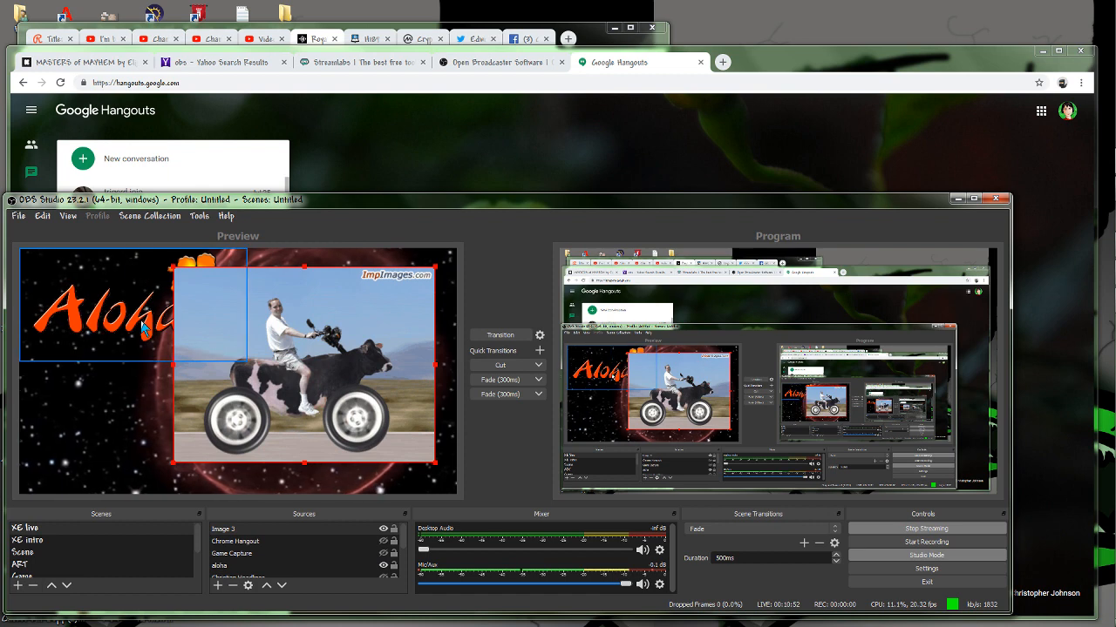
Move the Image 3 source down the stacking order until it sits directly below the aloha source.
click(281, 587)
click(281, 587)
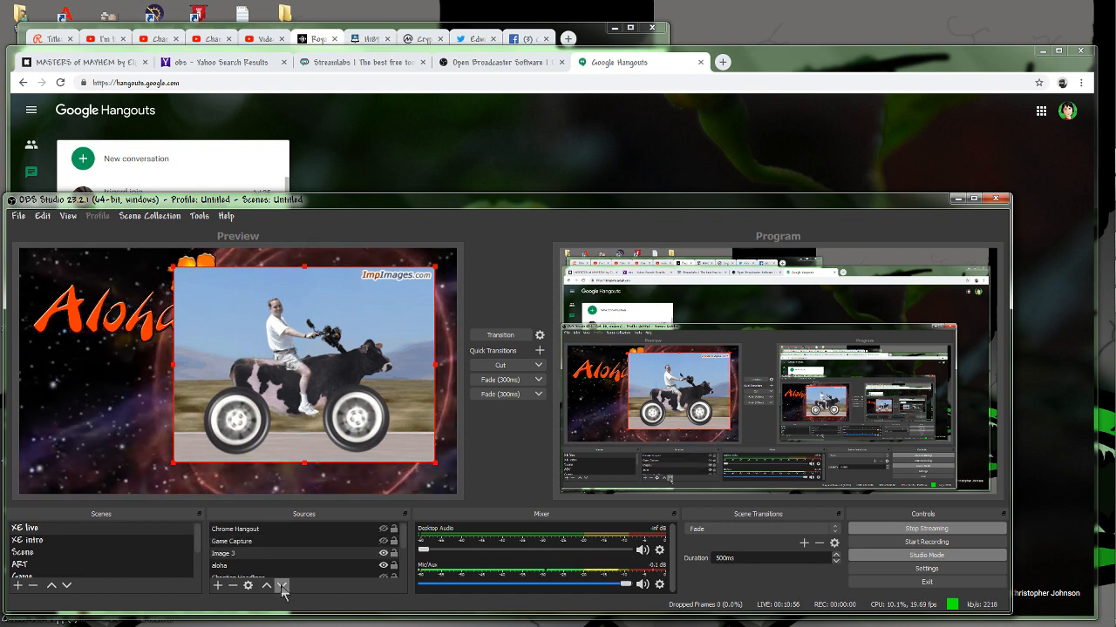
click(281, 587)
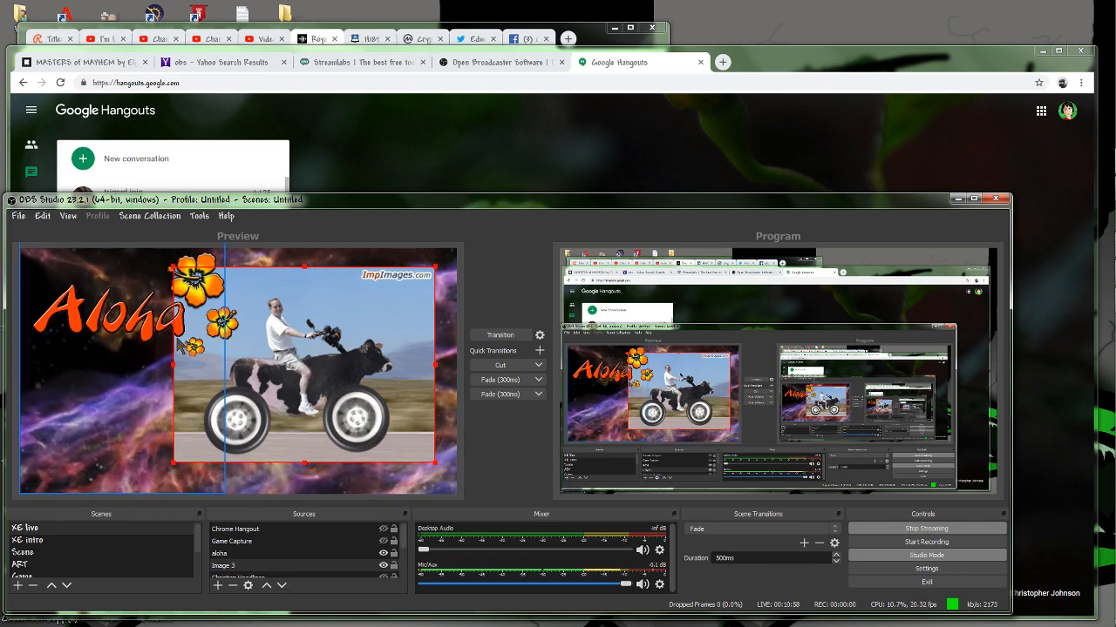
click(502, 340)
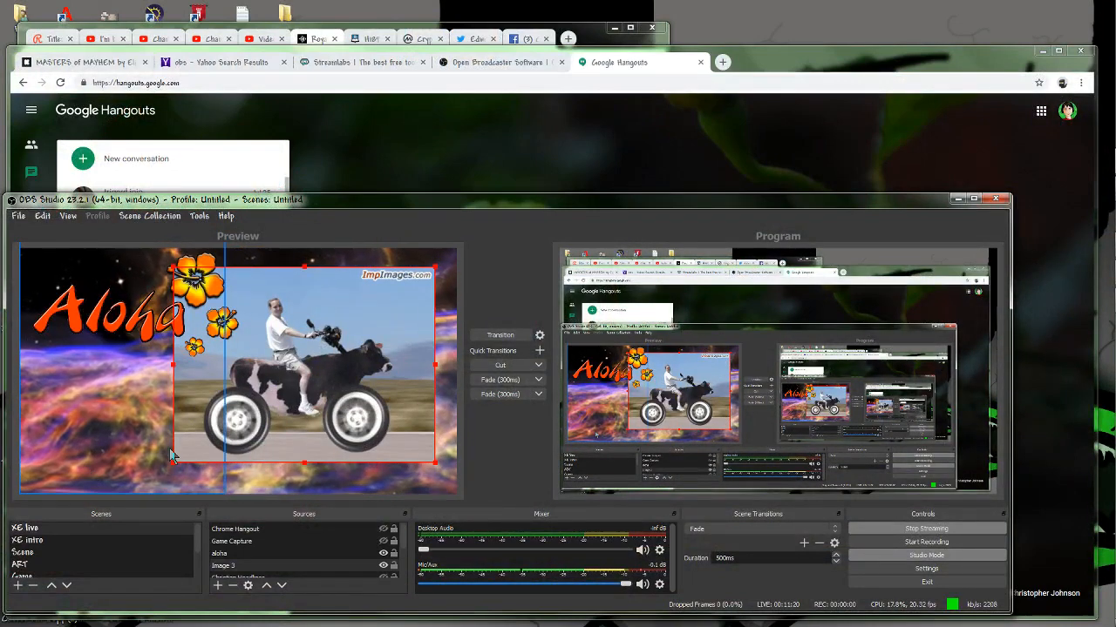
Hide the Image 3 source and select the space 4K source of the same scene.
click(383, 565)
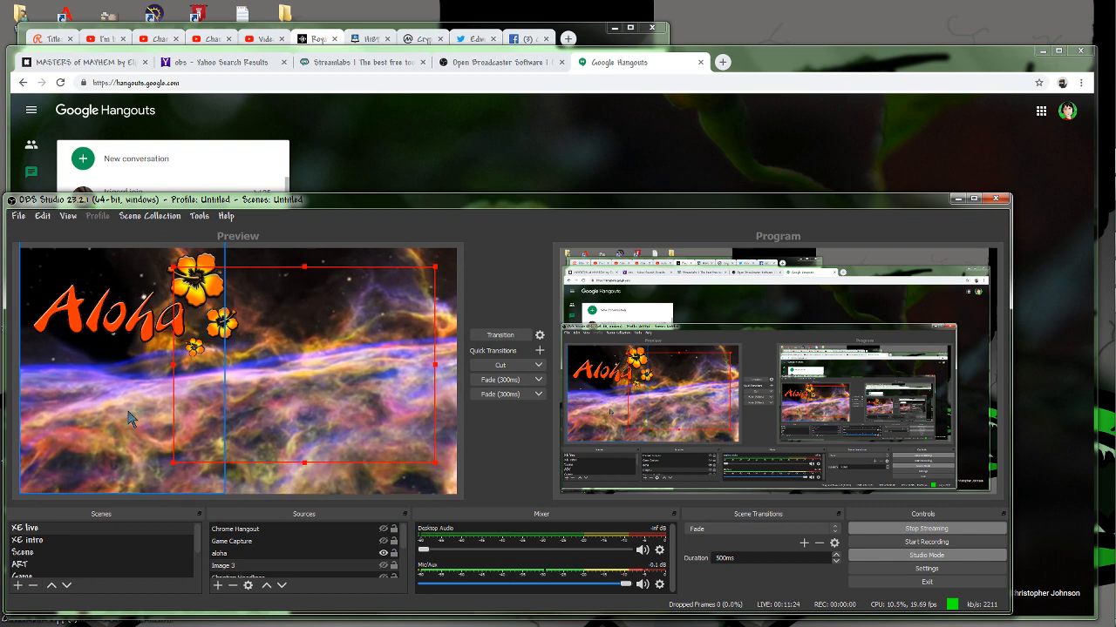
scroll(251, 558, down, 2)
click(250, 567)
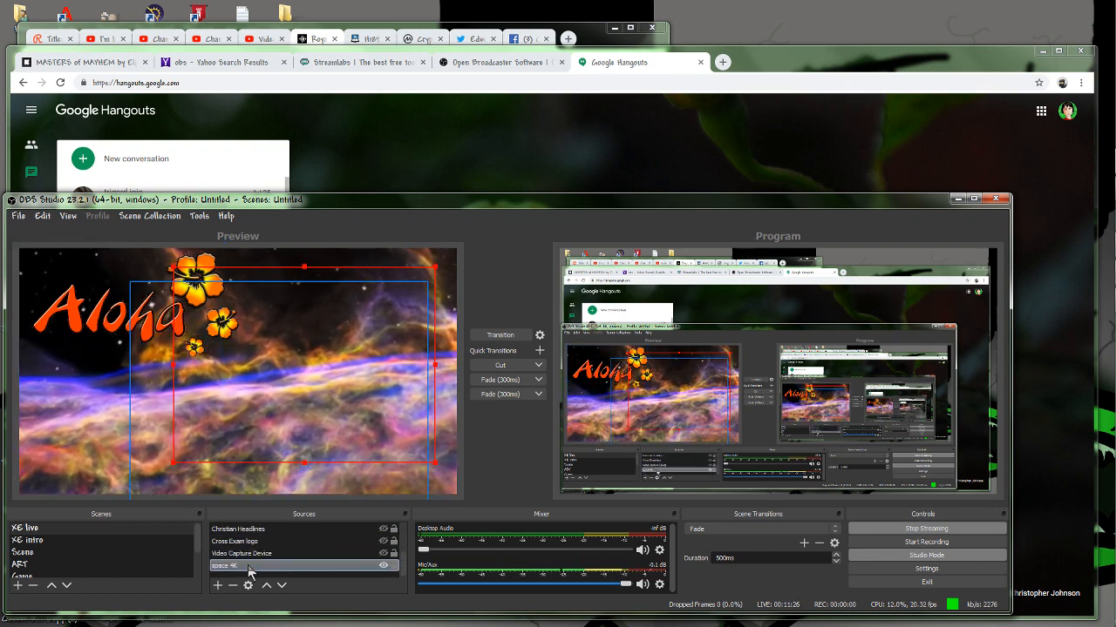
click(249, 568)
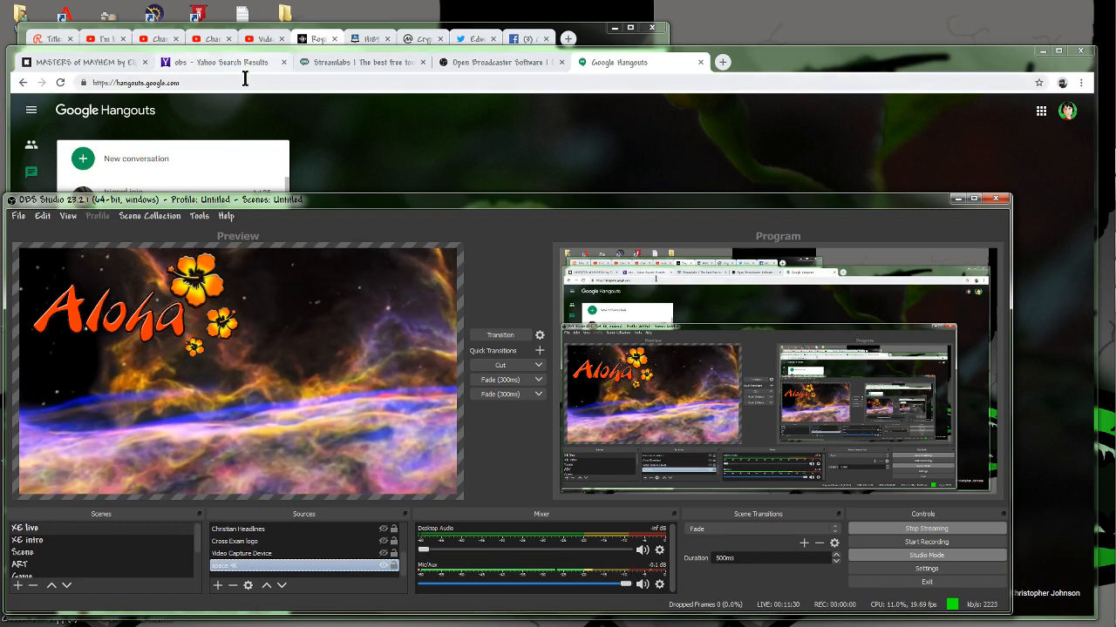
Switch to the browser, open YouTube in a new tab and search for 4k.
click(741, 58)
click(723, 63)
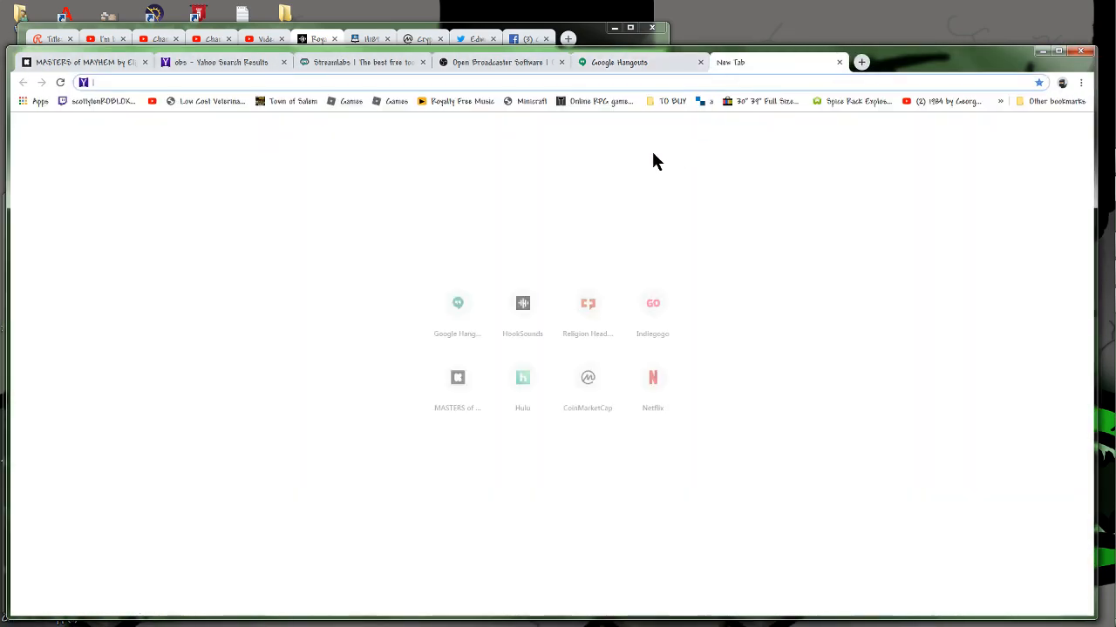
click(152, 102)
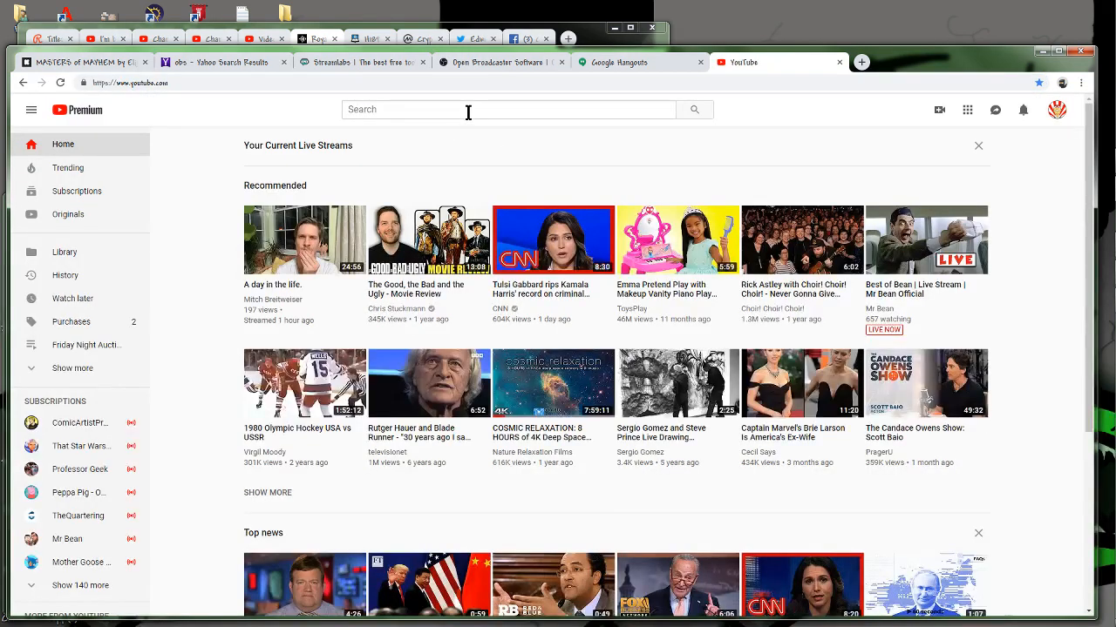
click(466, 109)
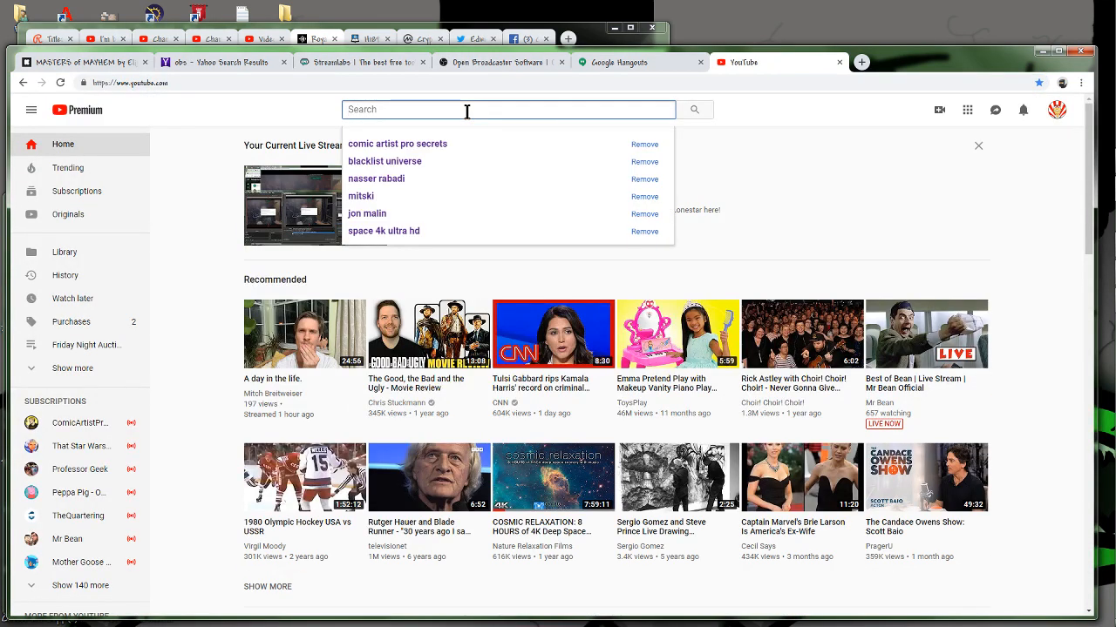
text(4k)
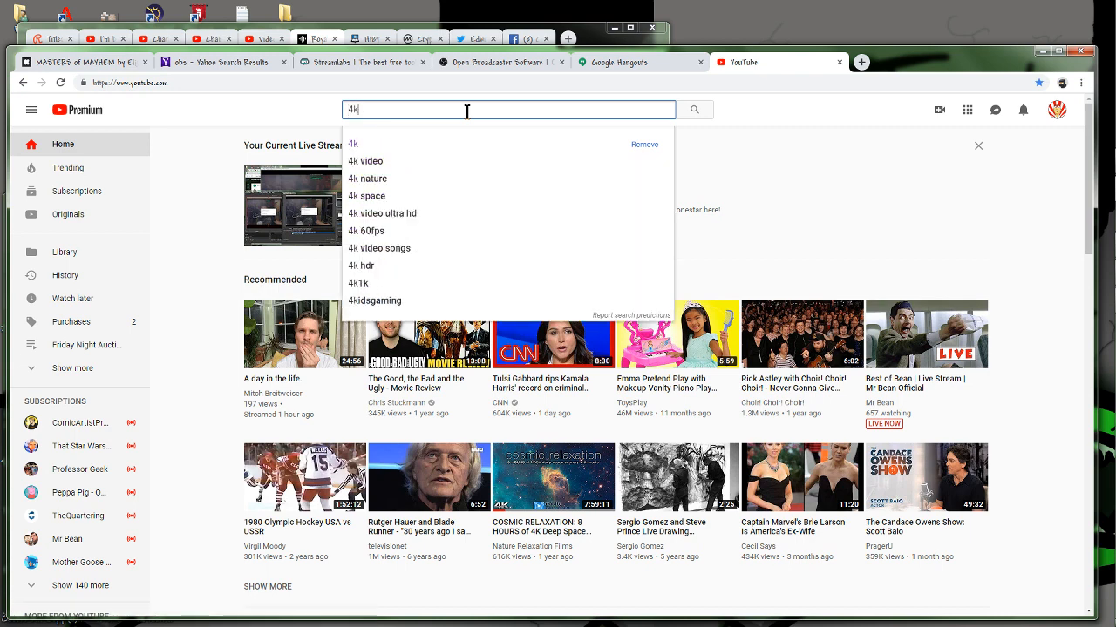
key(Return)
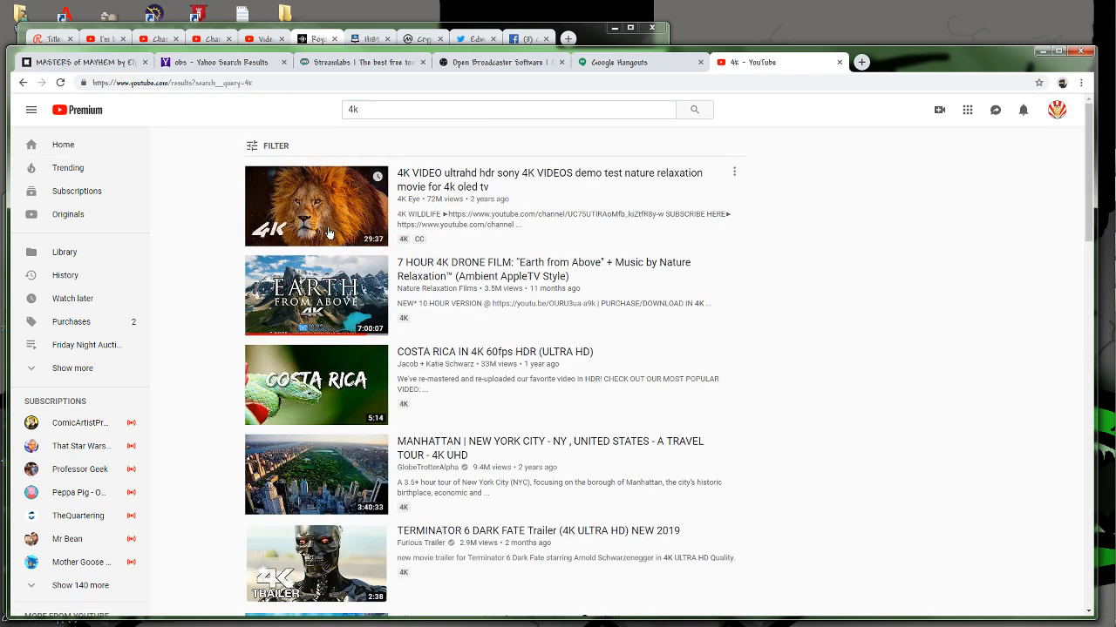
Open the 7 HOUR 4K DRONE FILM video near its beginning, copy its URL and return to OBS Studio.
click(313, 299)
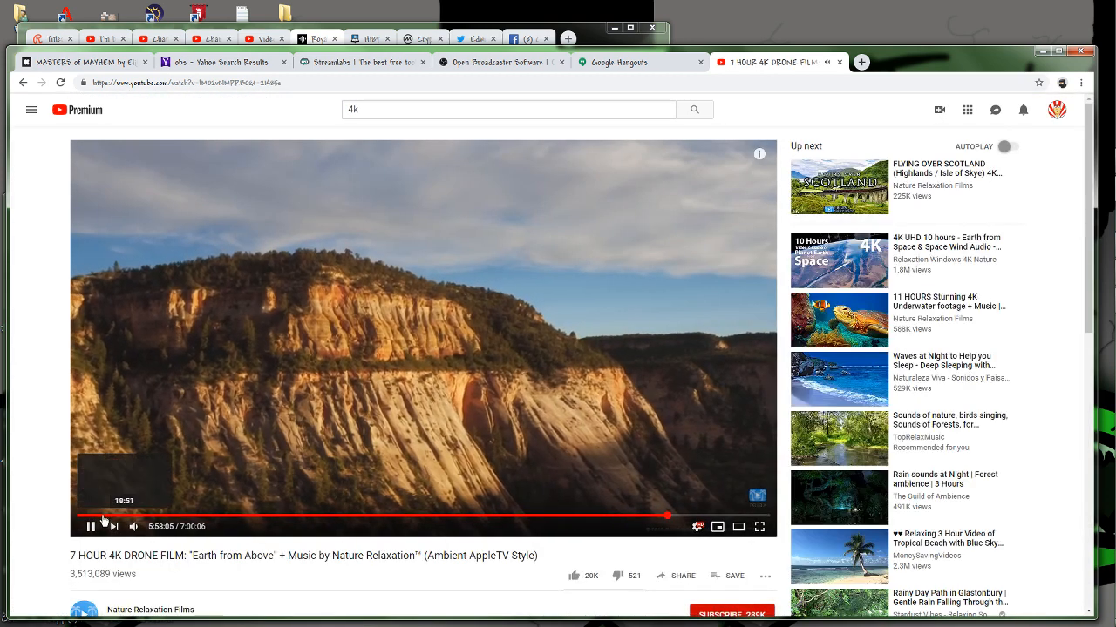
click(106, 516)
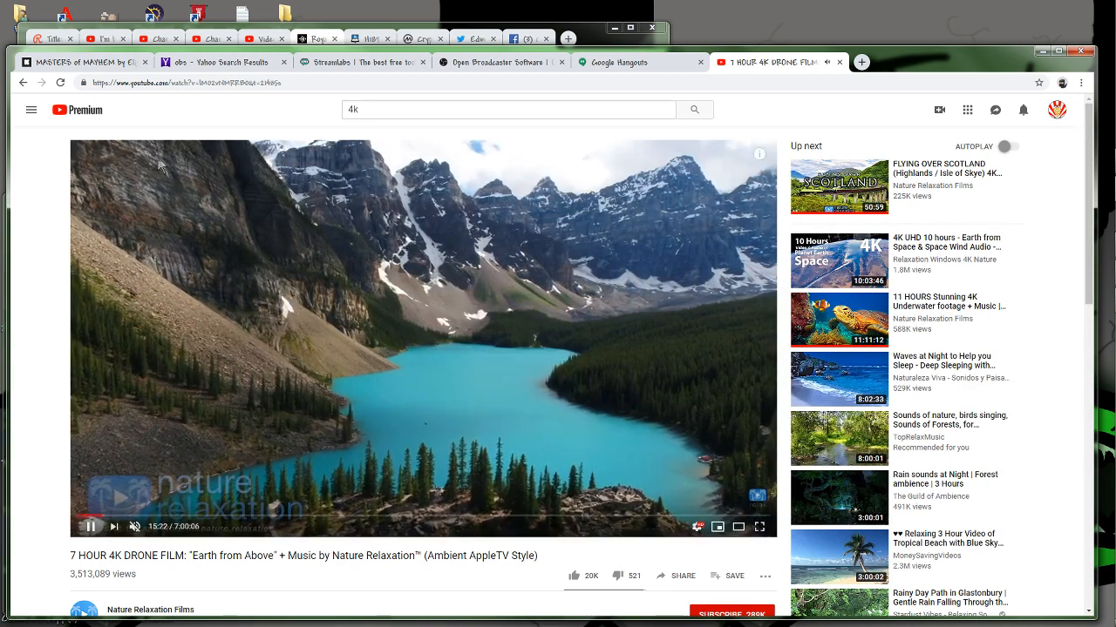
click(148, 82)
right_click(152, 84)
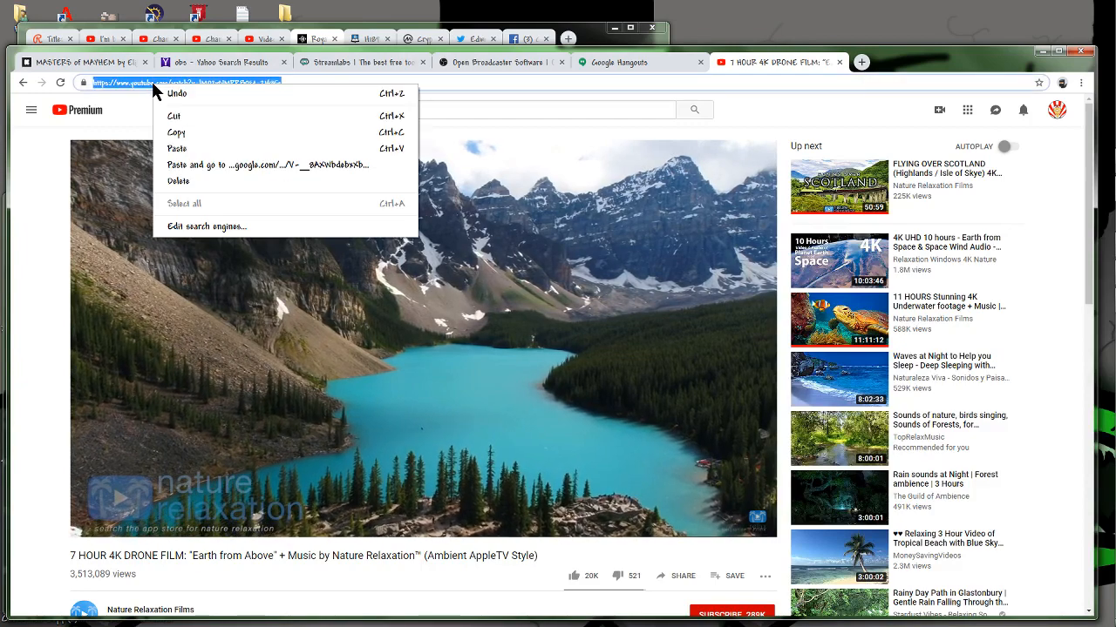
click(175, 134)
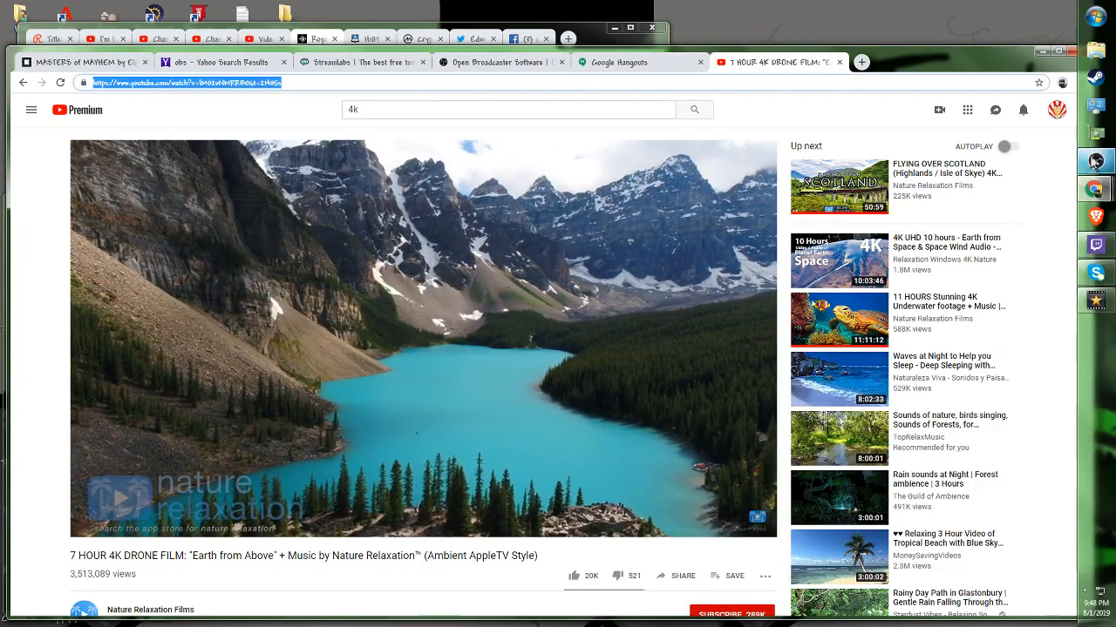
click(1097, 160)
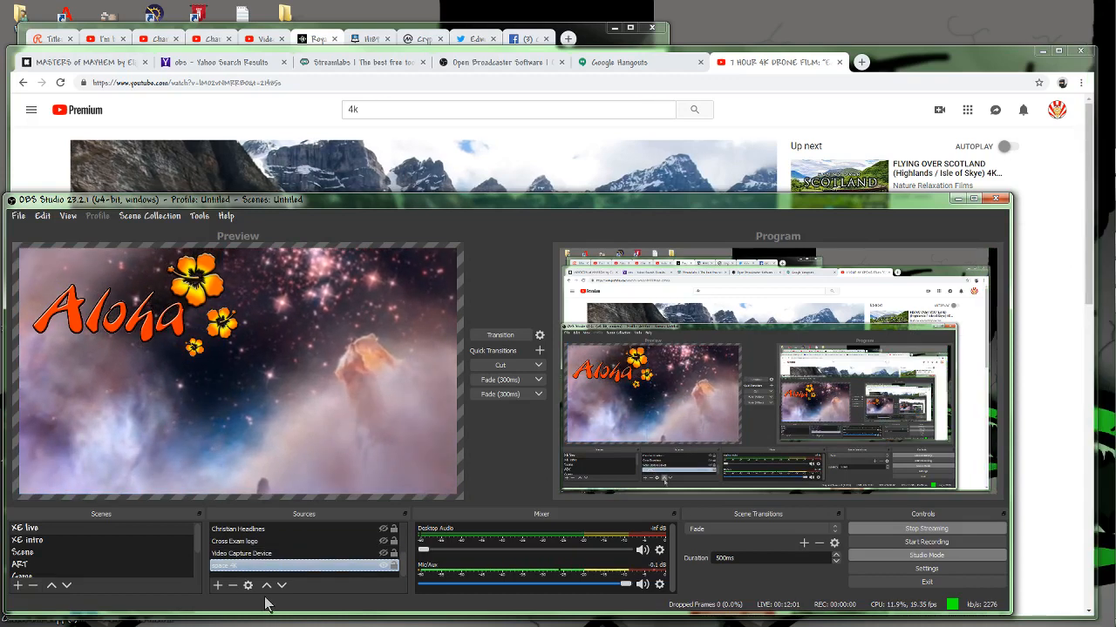
click(218, 587)
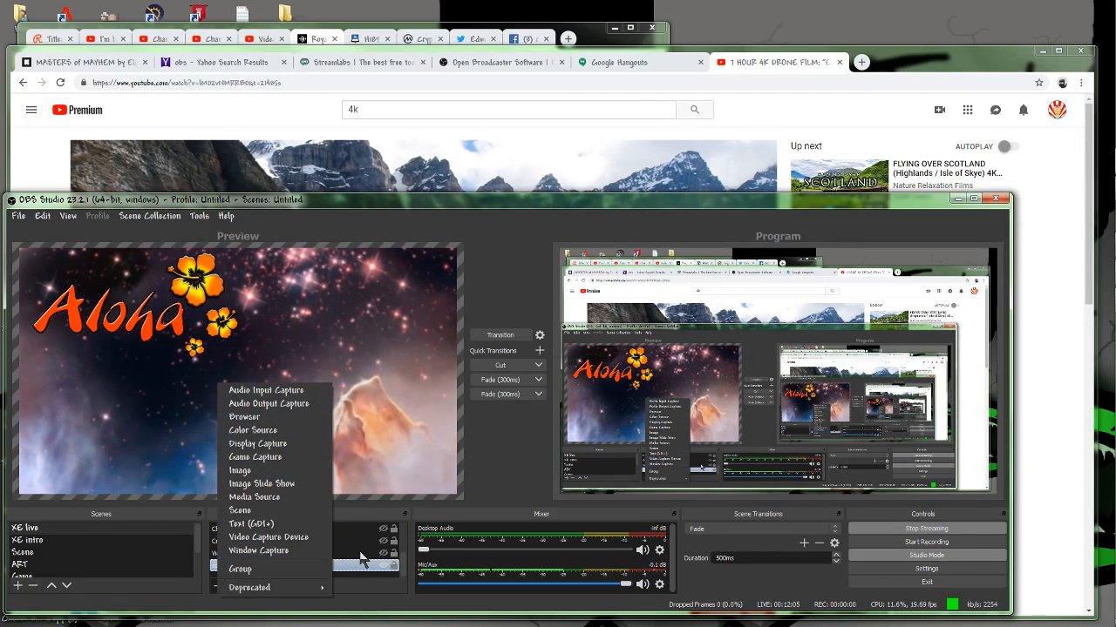
click(244, 552)
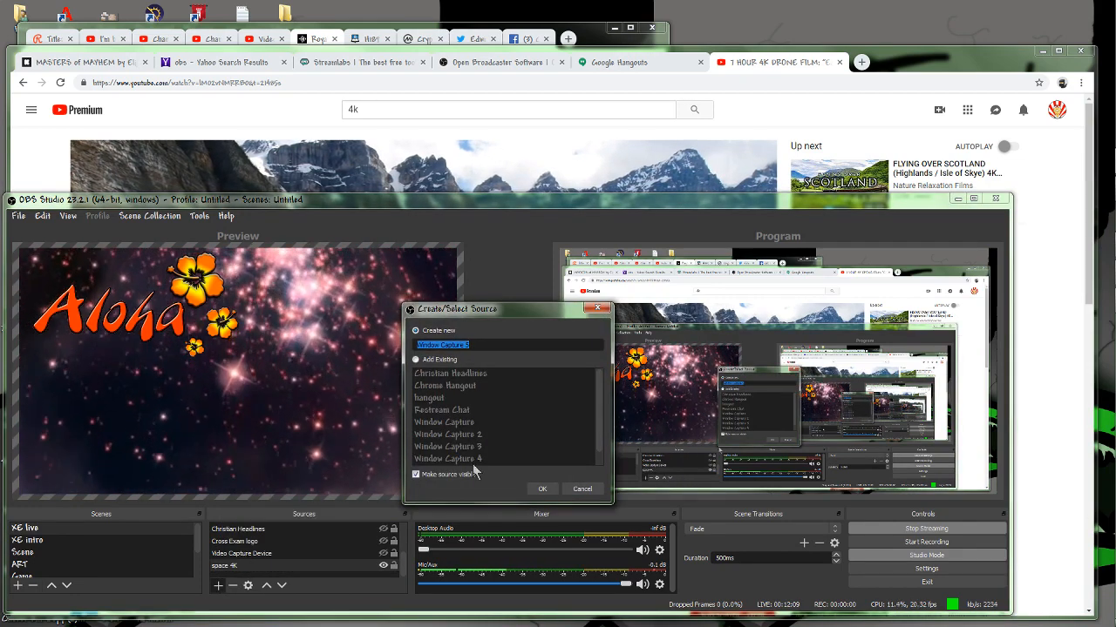
click(579, 489)
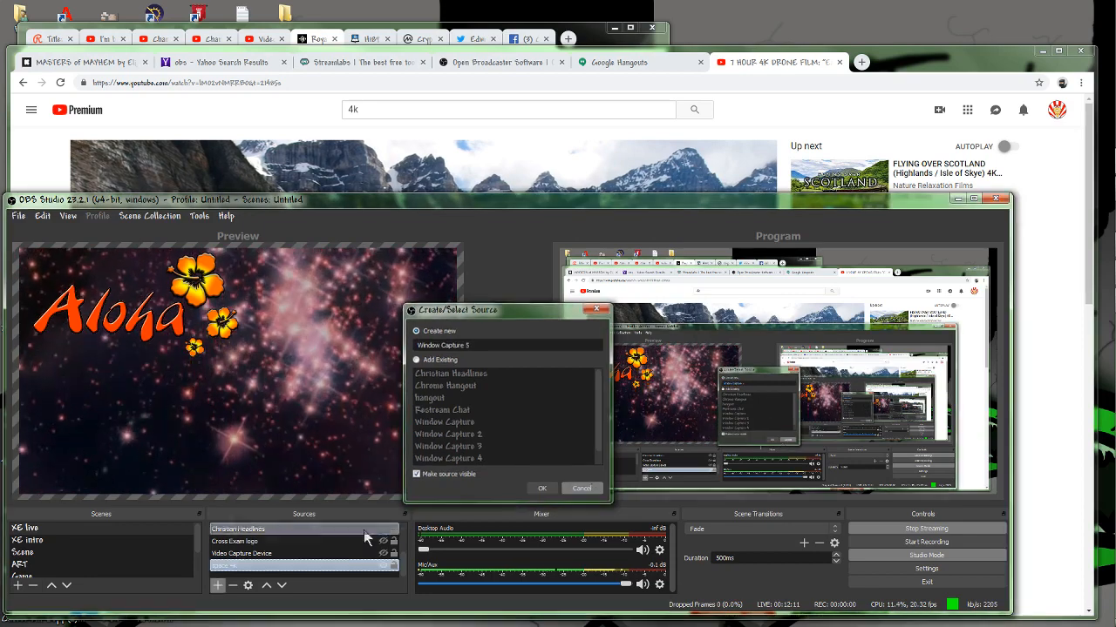
Add a new browser source named drone that uses the copied YouTube video URL.
click(218, 586)
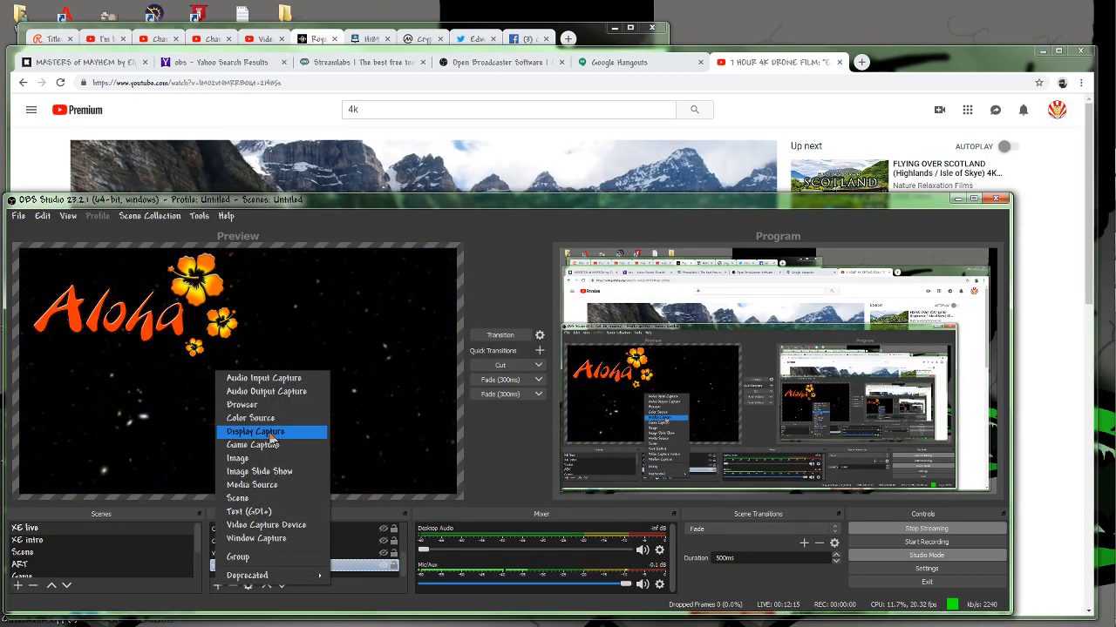
click(245, 406)
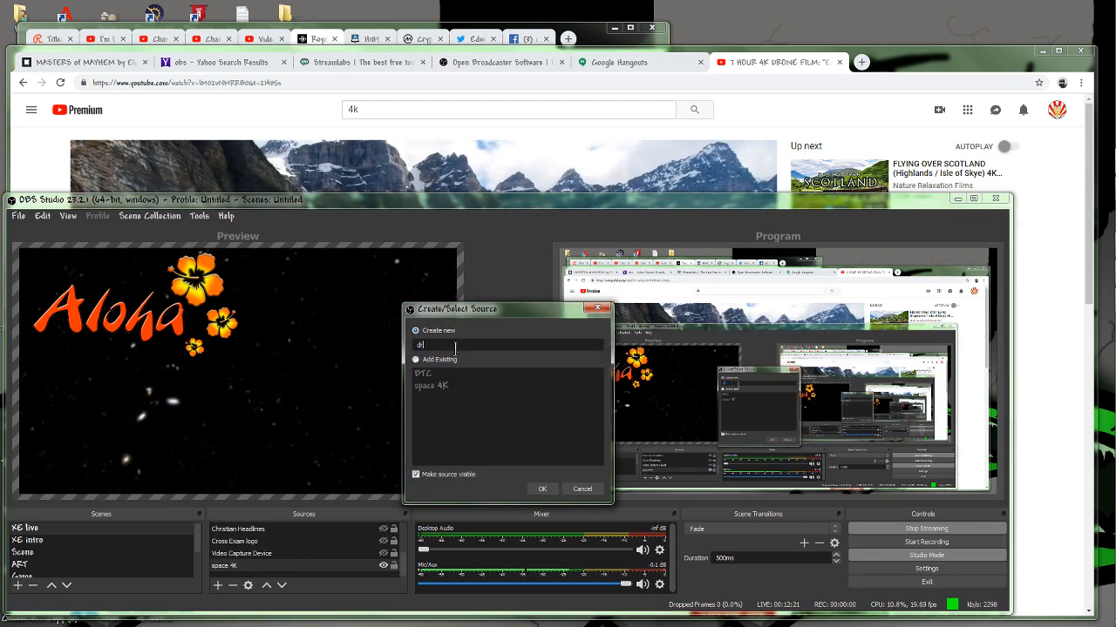
click(541, 489)
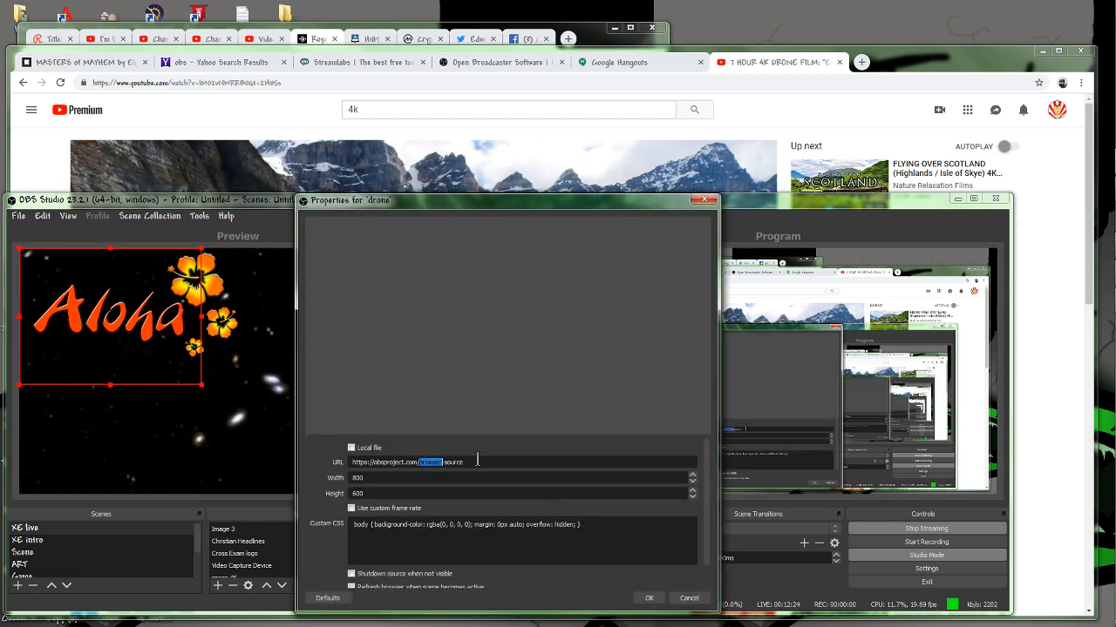
right_click(431, 463)
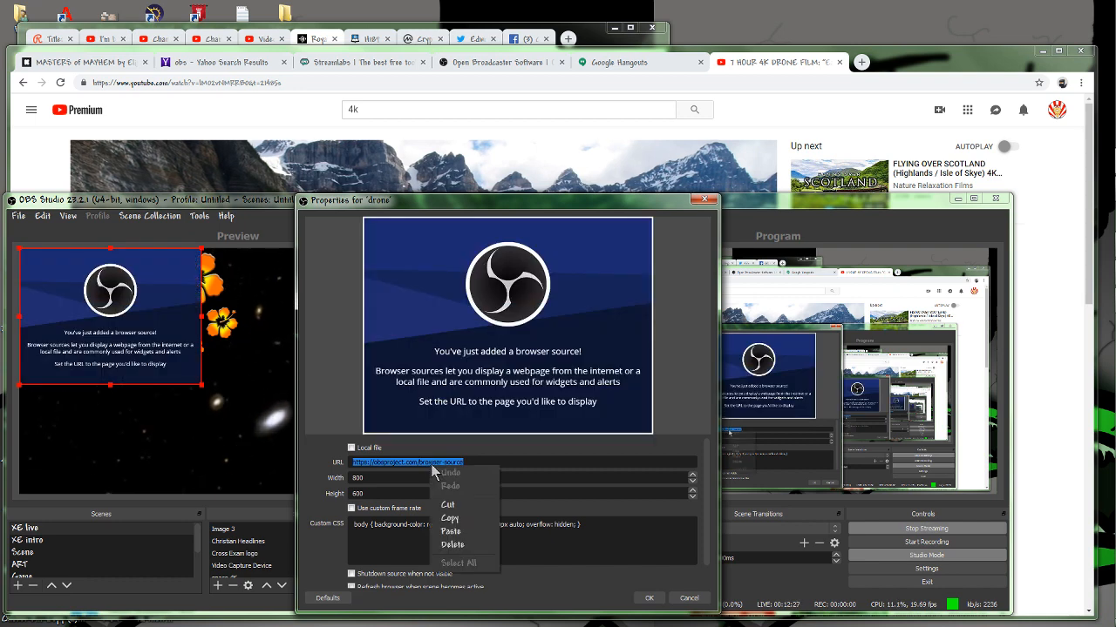
click(449, 531)
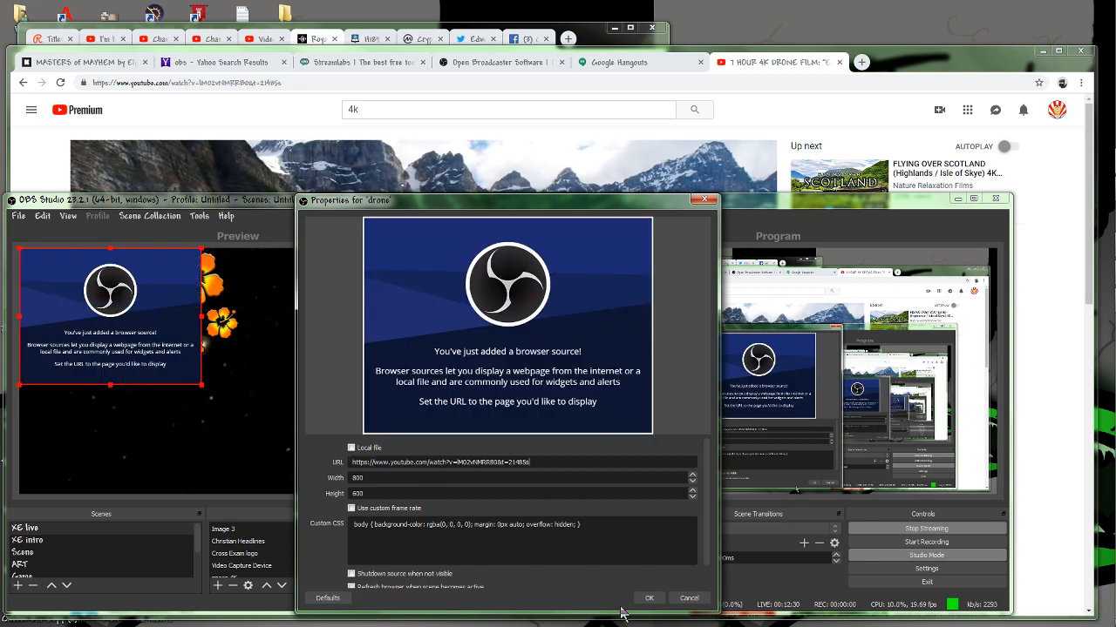
click(648, 599)
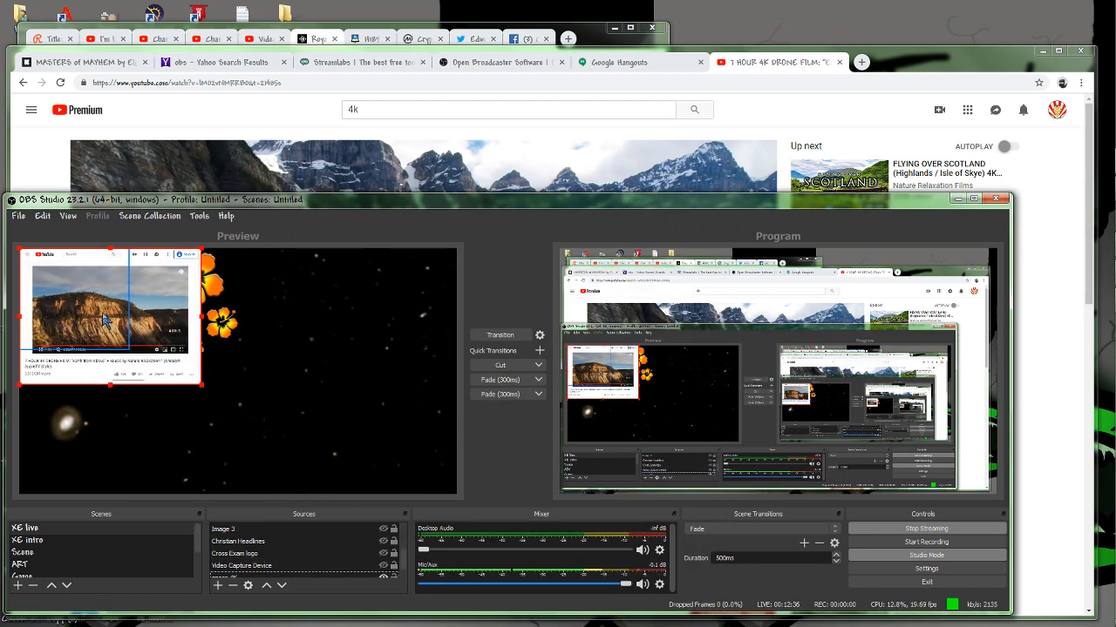
Interact with the drone source to skip the advertisement and jump the film to about the 23-minute mark.
right_click(114, 322)
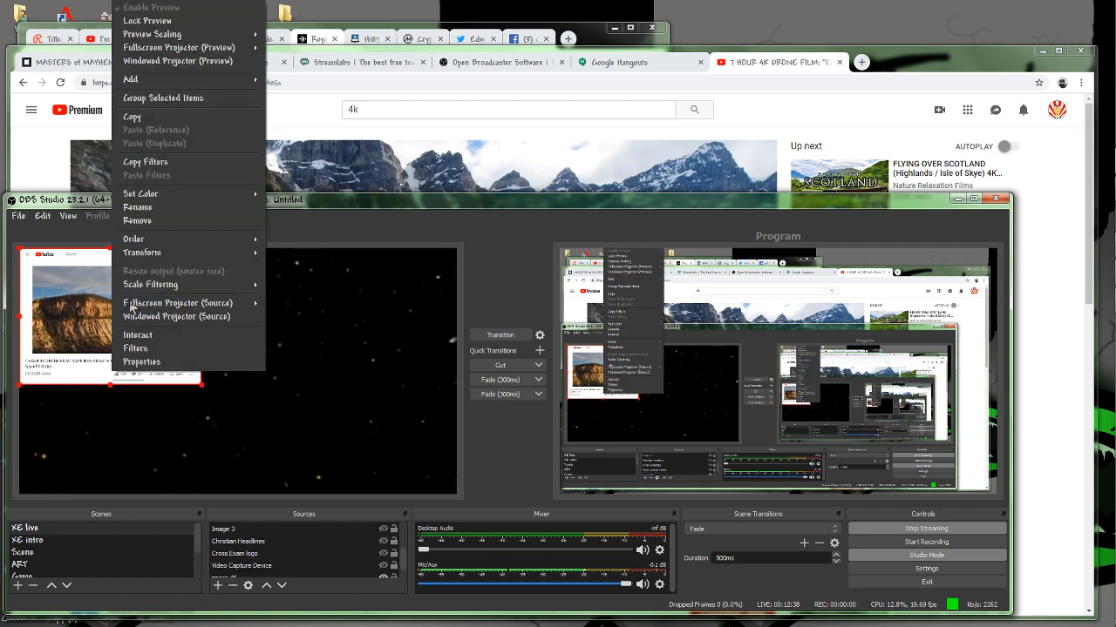
click(142, 336)
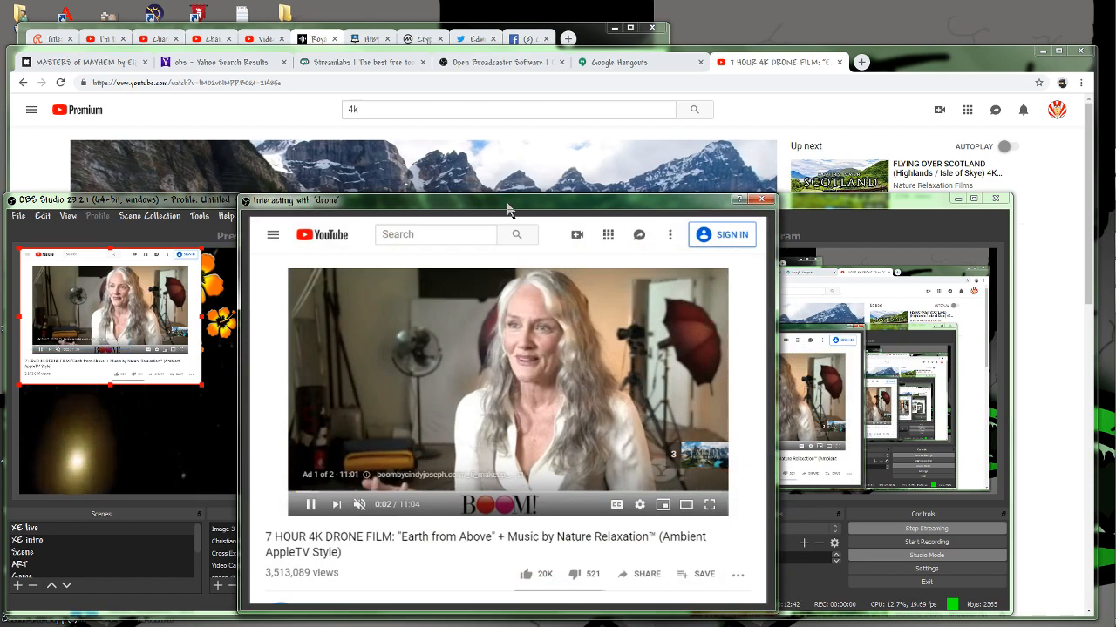
drag(491, 197, 263, 110)
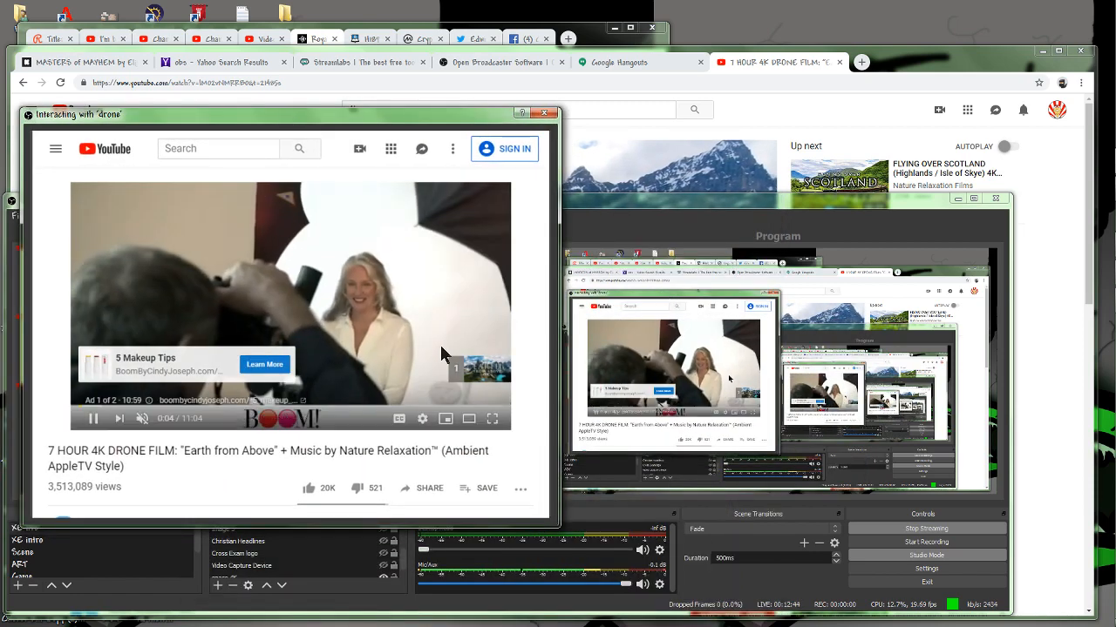
click(476, 384)
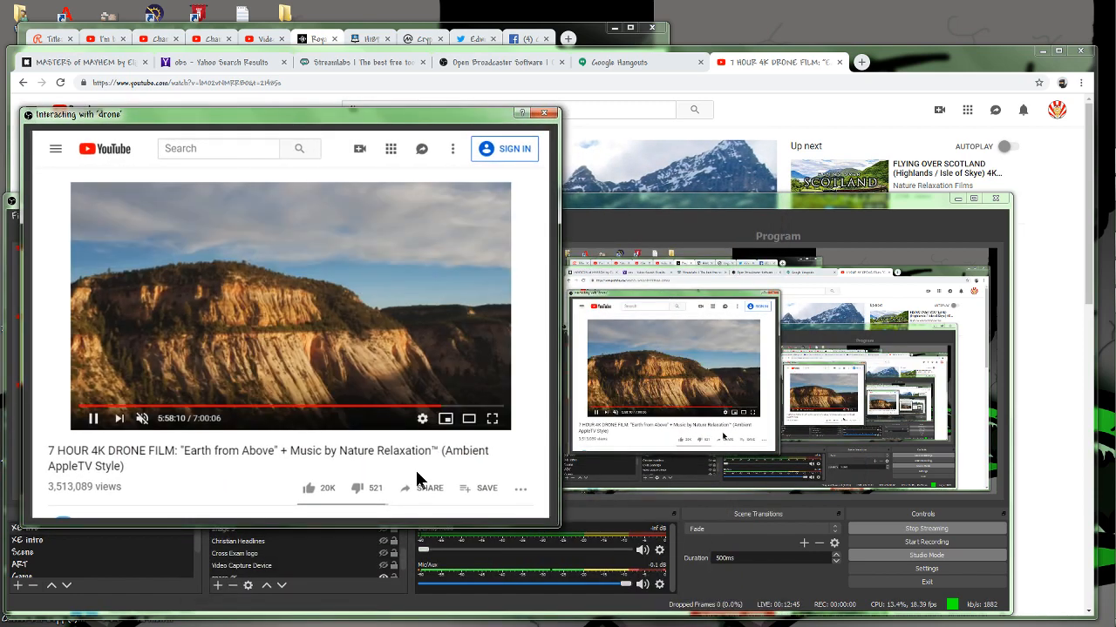
click(96, 418)
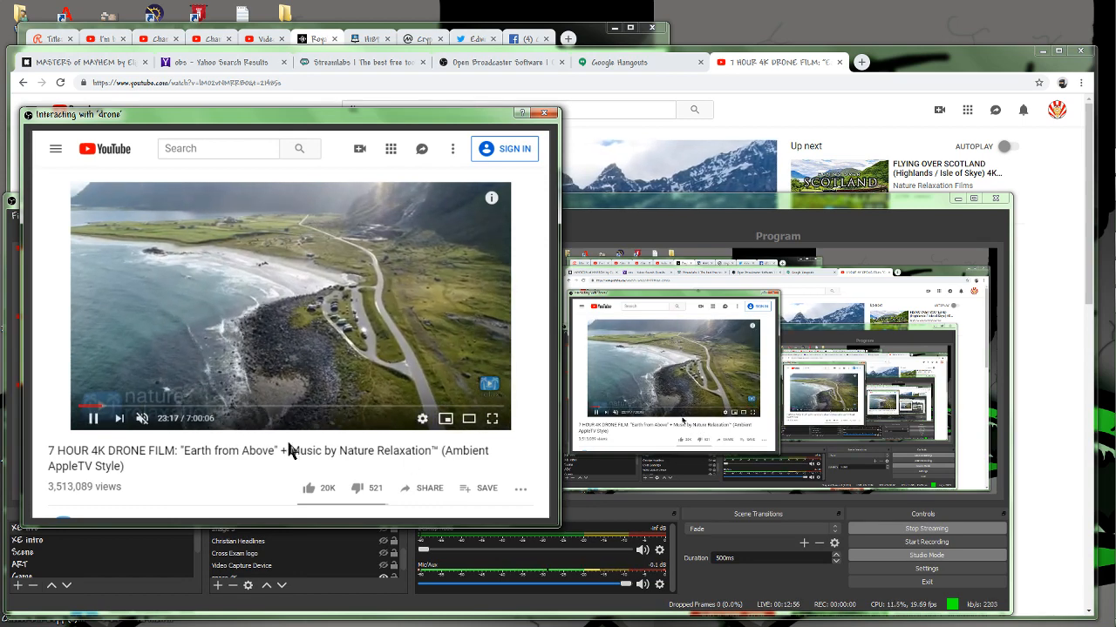
Make the video fill the drone source's page and close the interaction window.
click(510, 510)
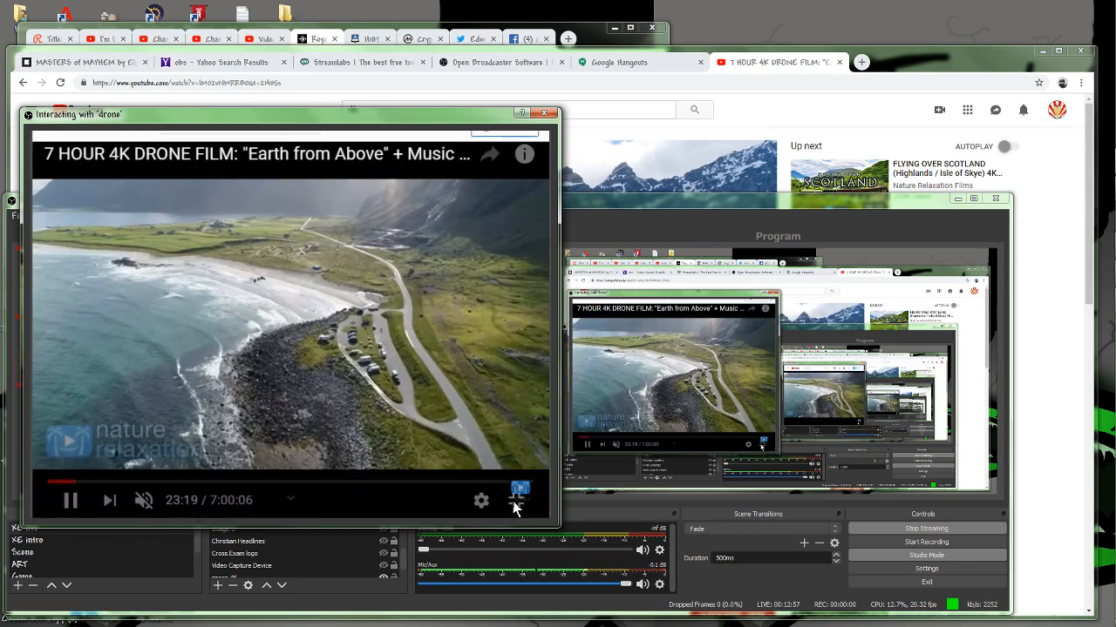
click(544, 115)
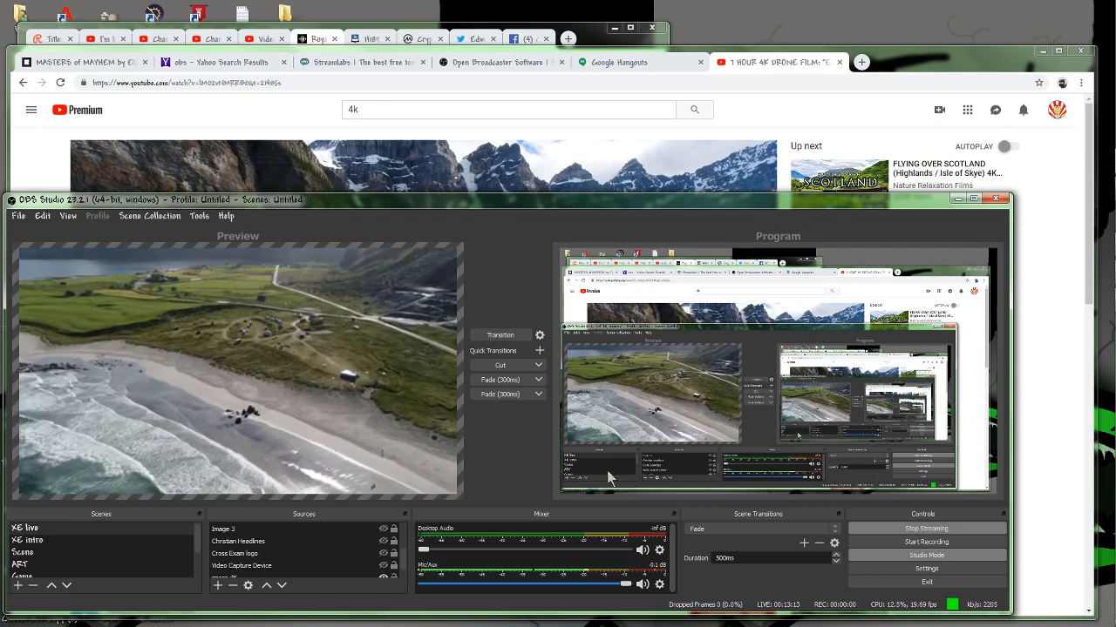
Raise the aloha image source above the drone source and transition the preview scene to the program output.
click(344, 566)
scroll(345, 566, down, 1)
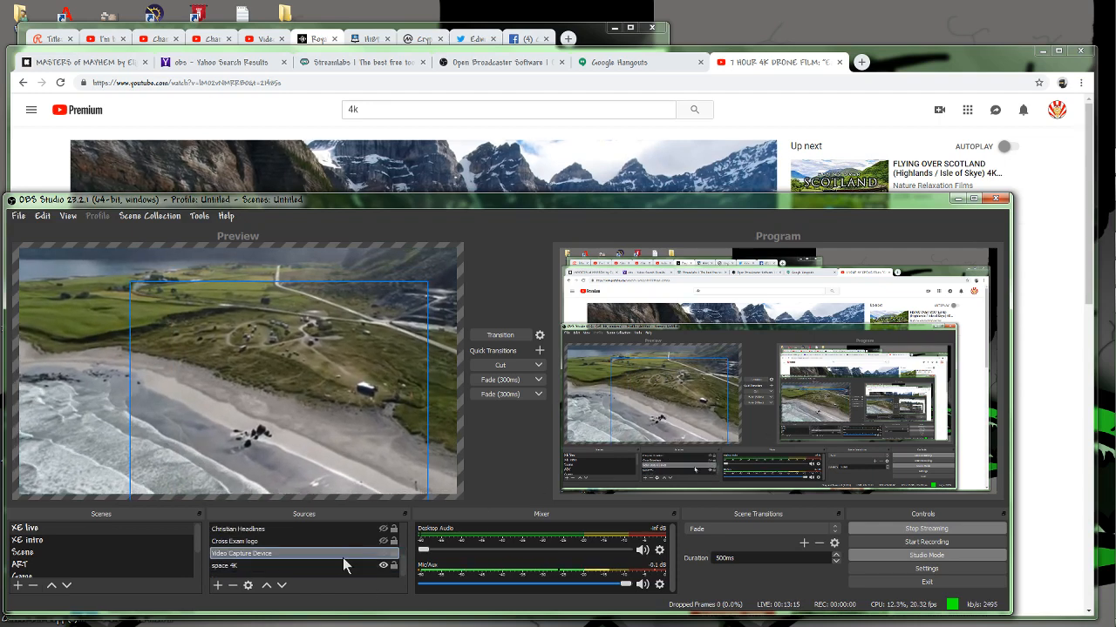
click(244, 566)
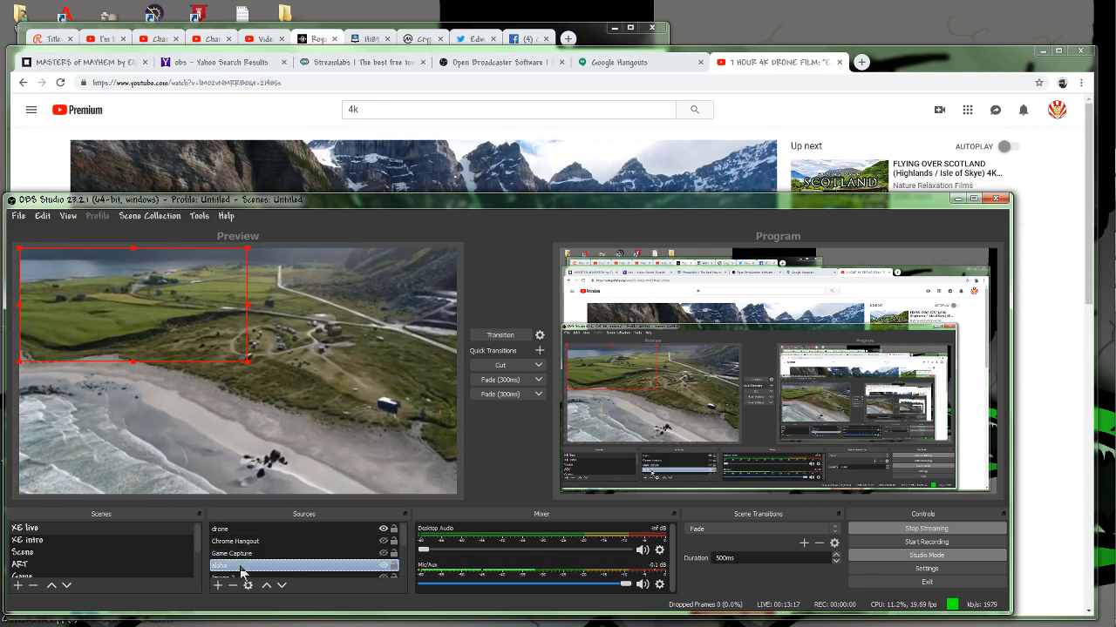
click(266, 587)
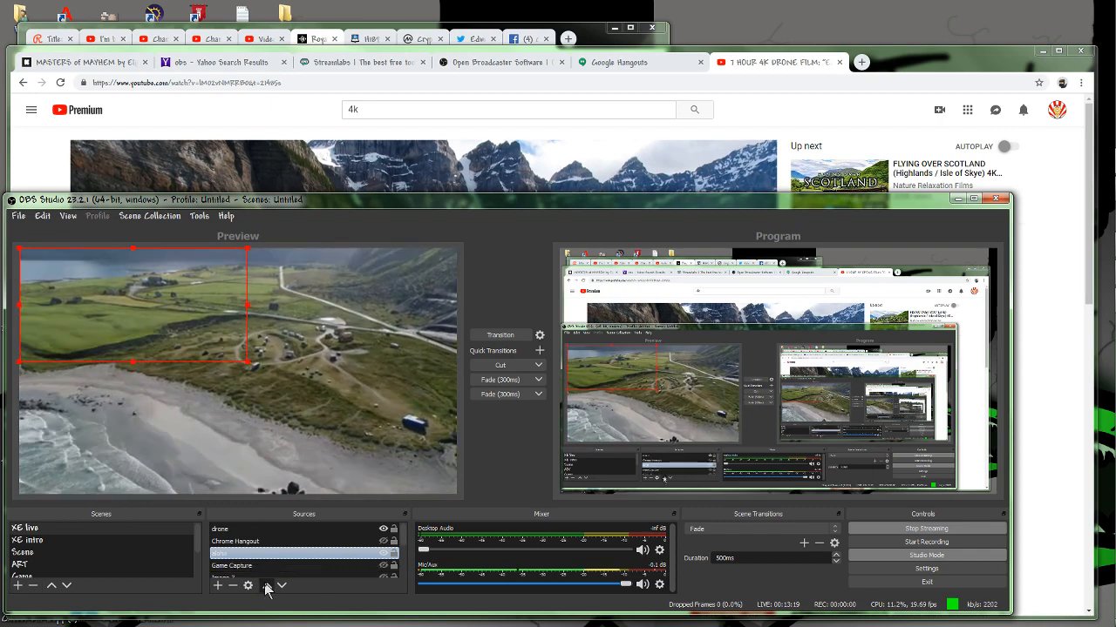
click(267, 587)
click(266, 587)
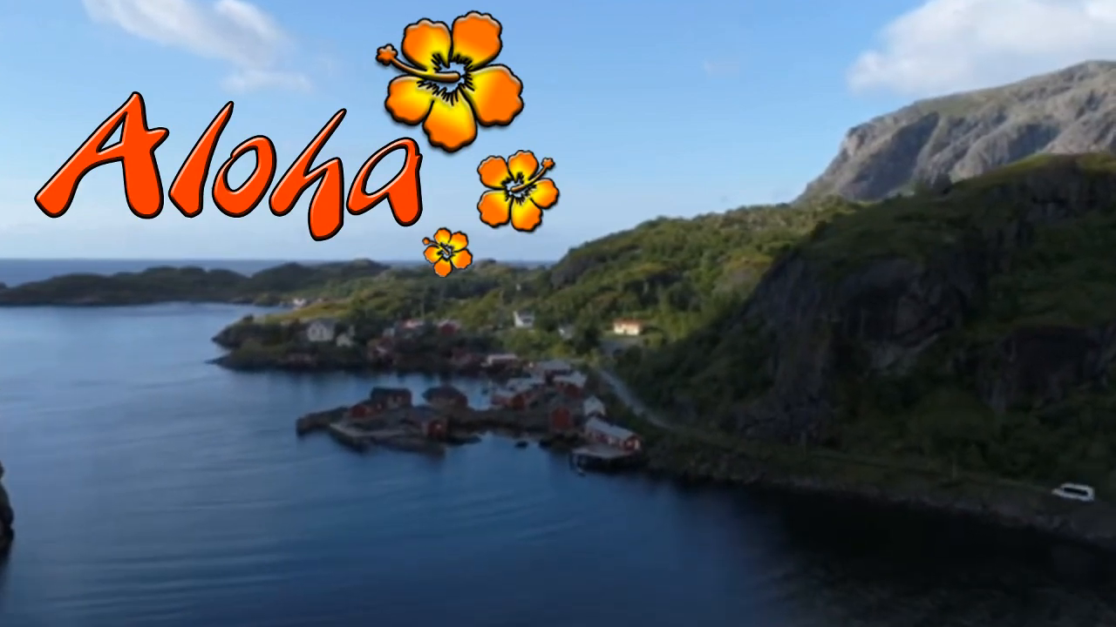
click(500, 336)
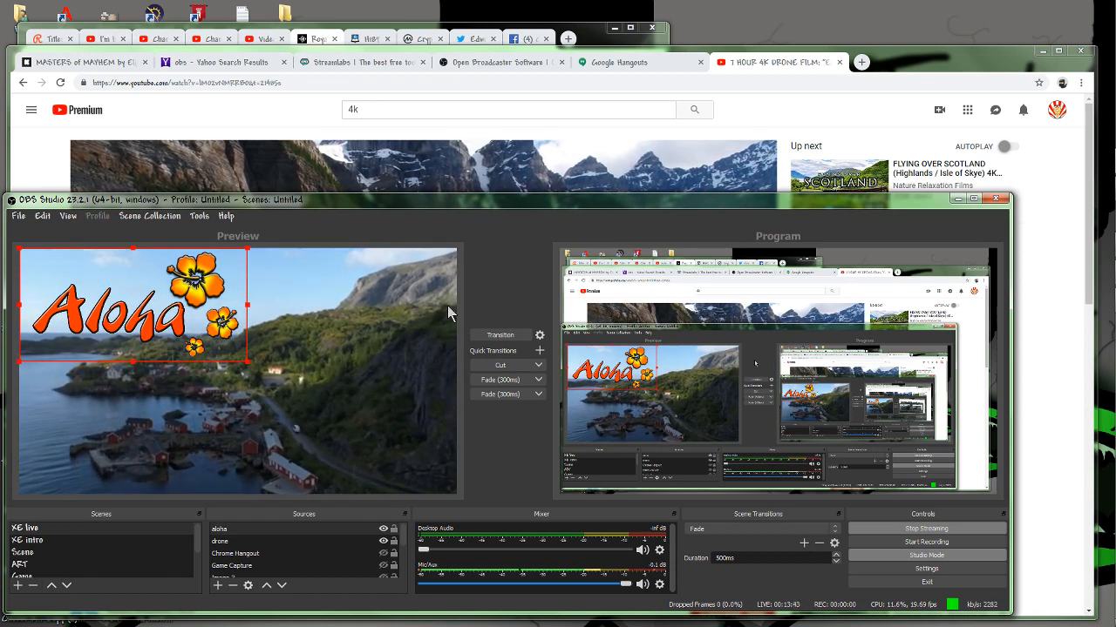
Add a text source reading "This is how BOOOMERS like to OBS! YAAAAY!" and stretch it across the bottom of the scene.
click(218, 585)
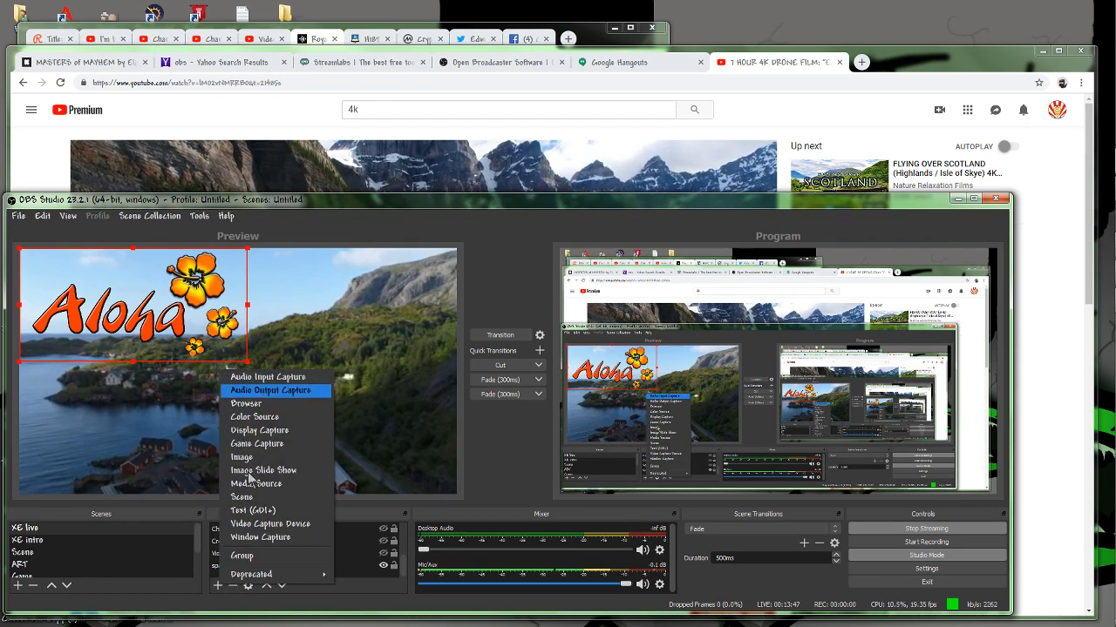
click(252, 510)
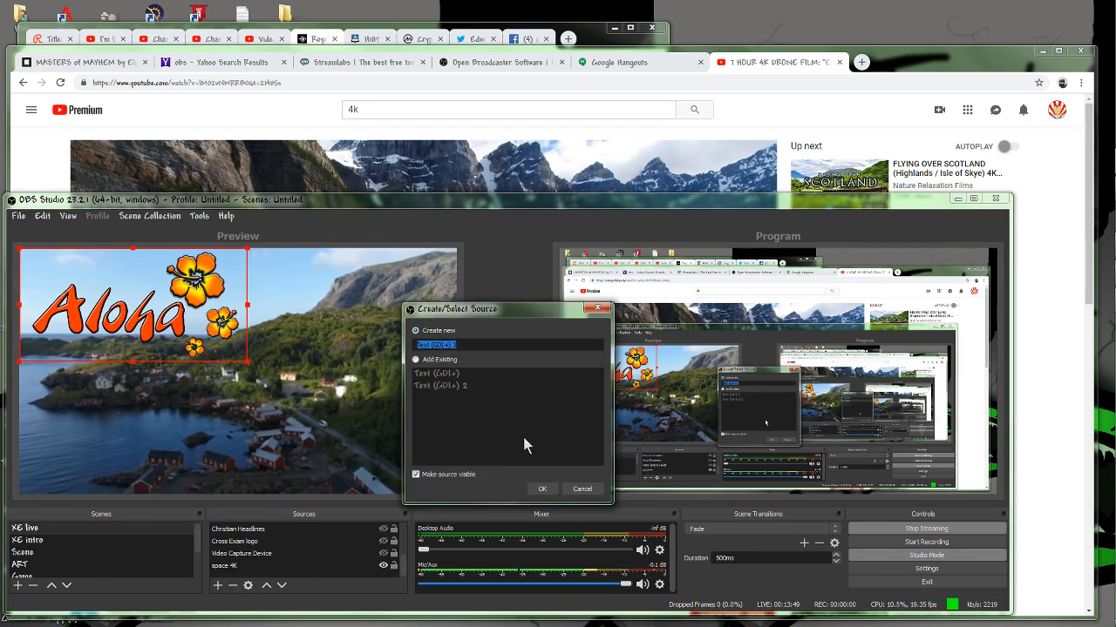
click(540, 491)
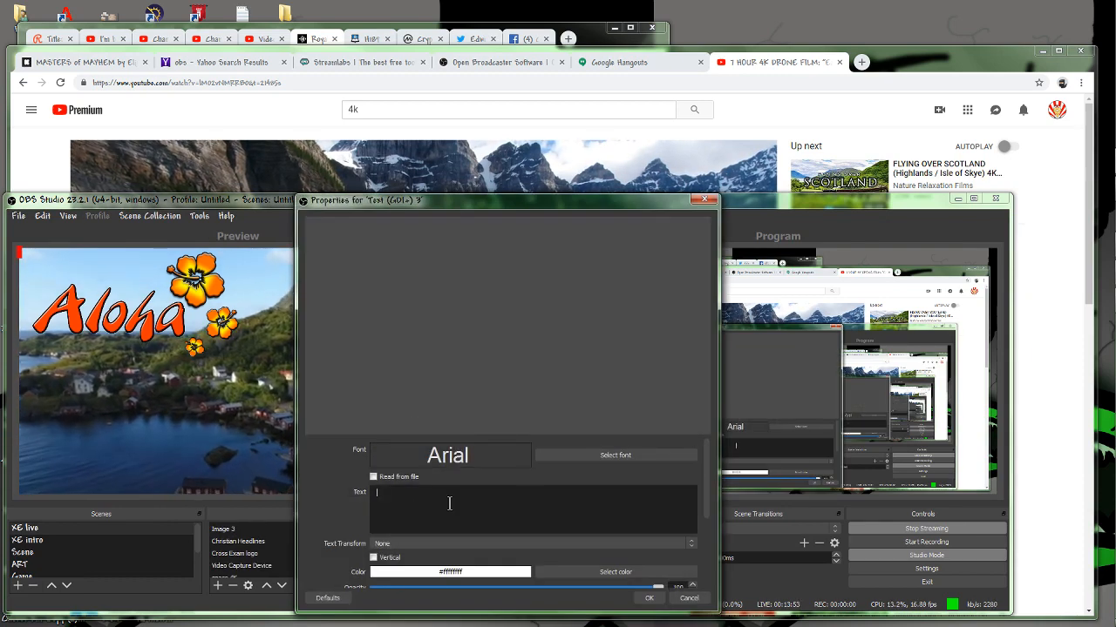
text(This is )
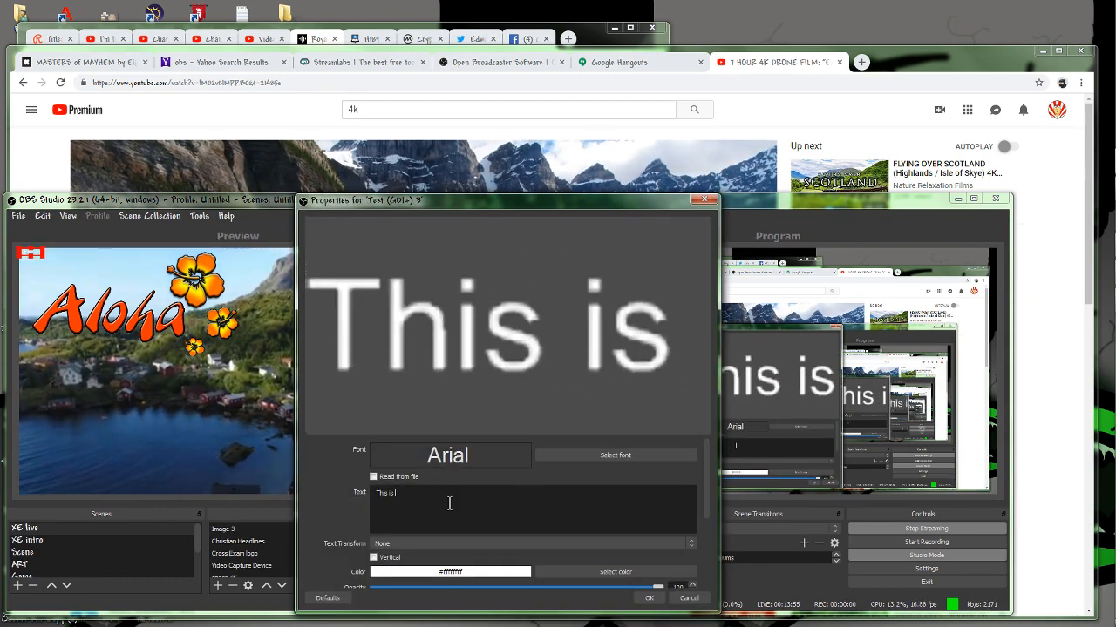
text(how BOOOMER)
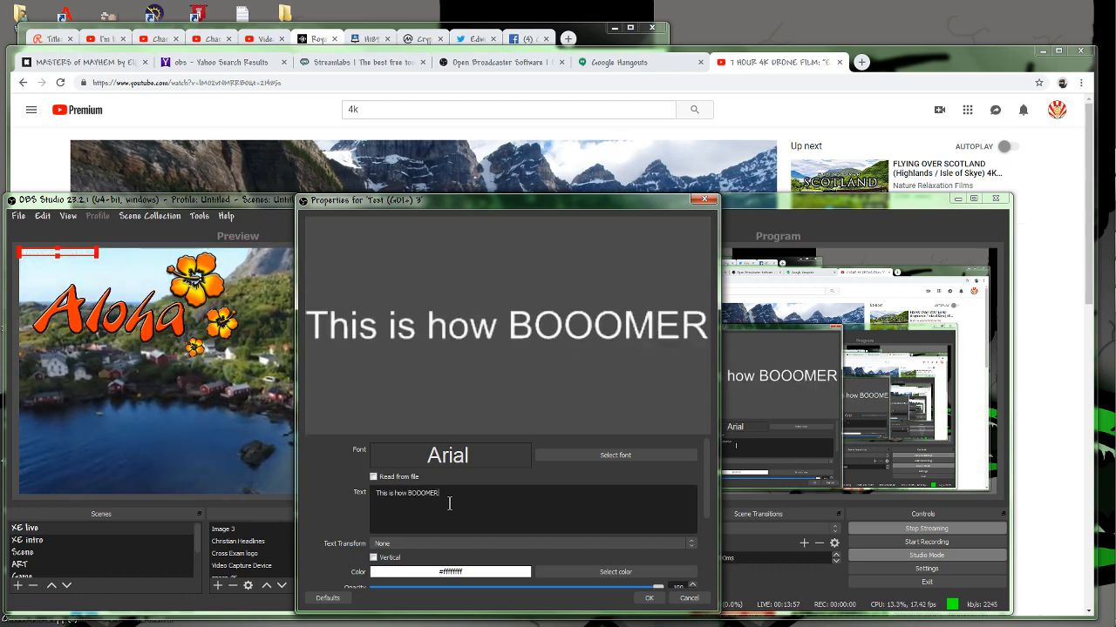
text(S like to OBS!  YAAAAY!)
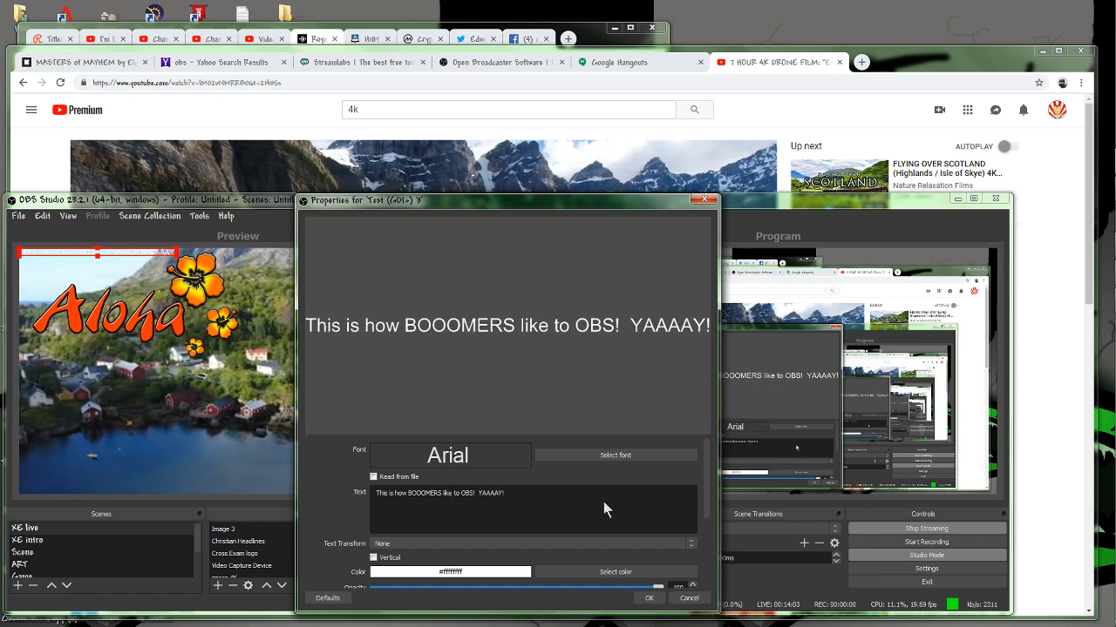
click(649, 599)
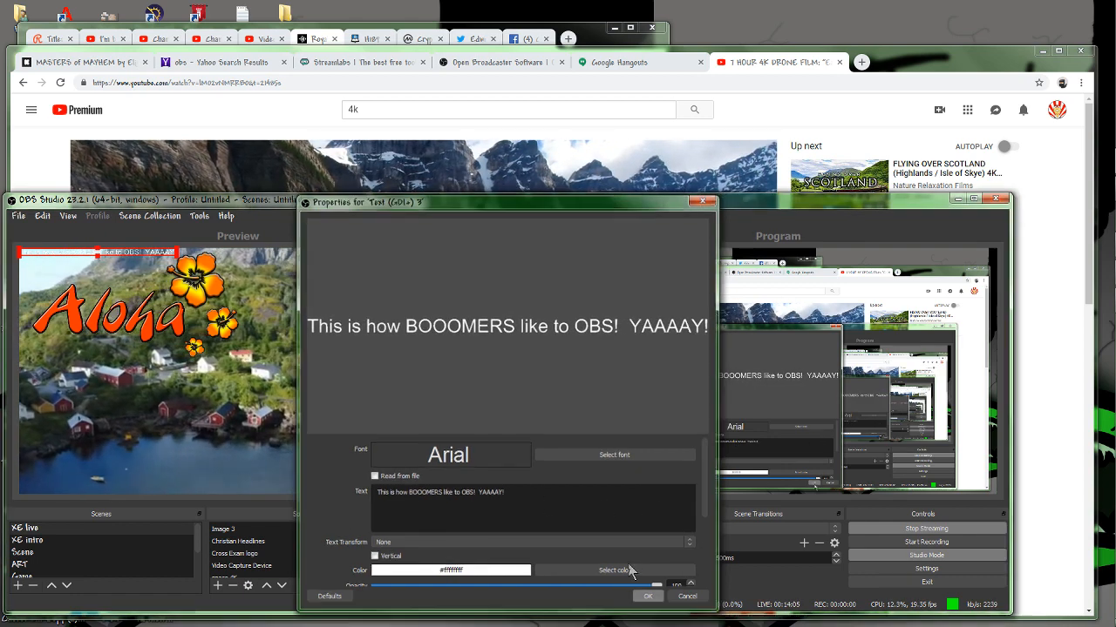
drag(153, 260, 459, 476)
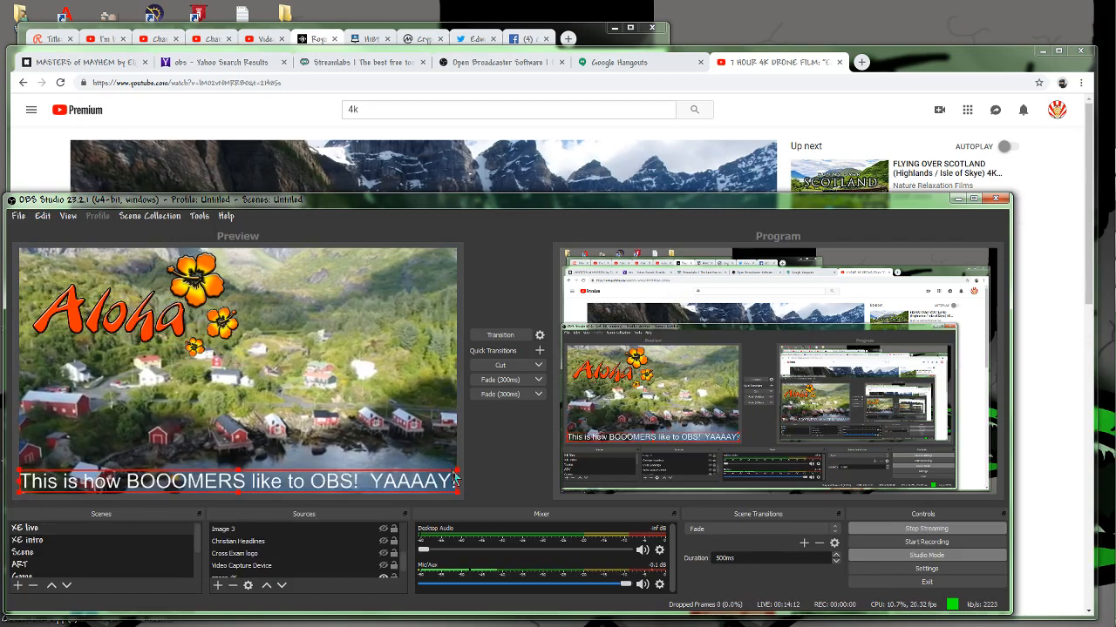
Add a Scroll filter with a horizontal speed of 55 to the new text source.
right_click(333, 481)
click(362, 464)
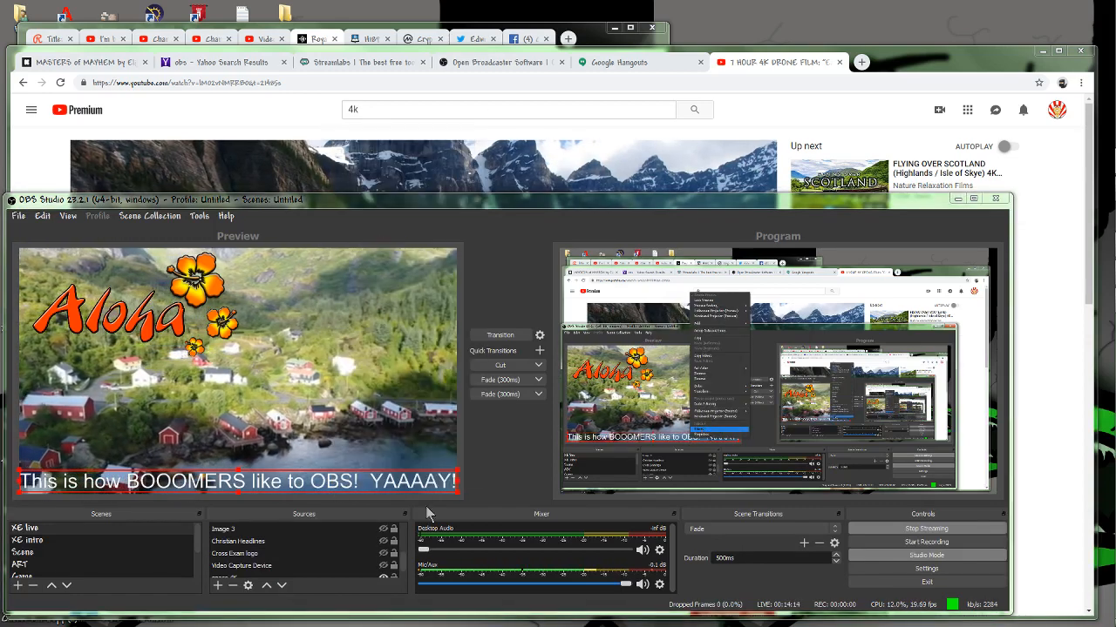
click(270, 609)
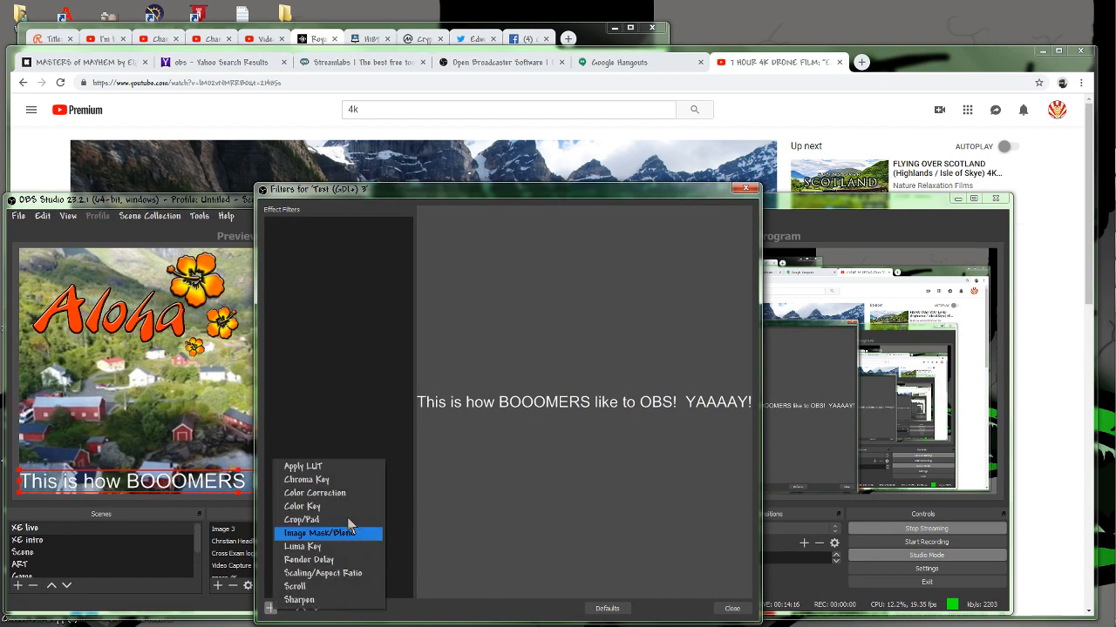
click(307, 591)
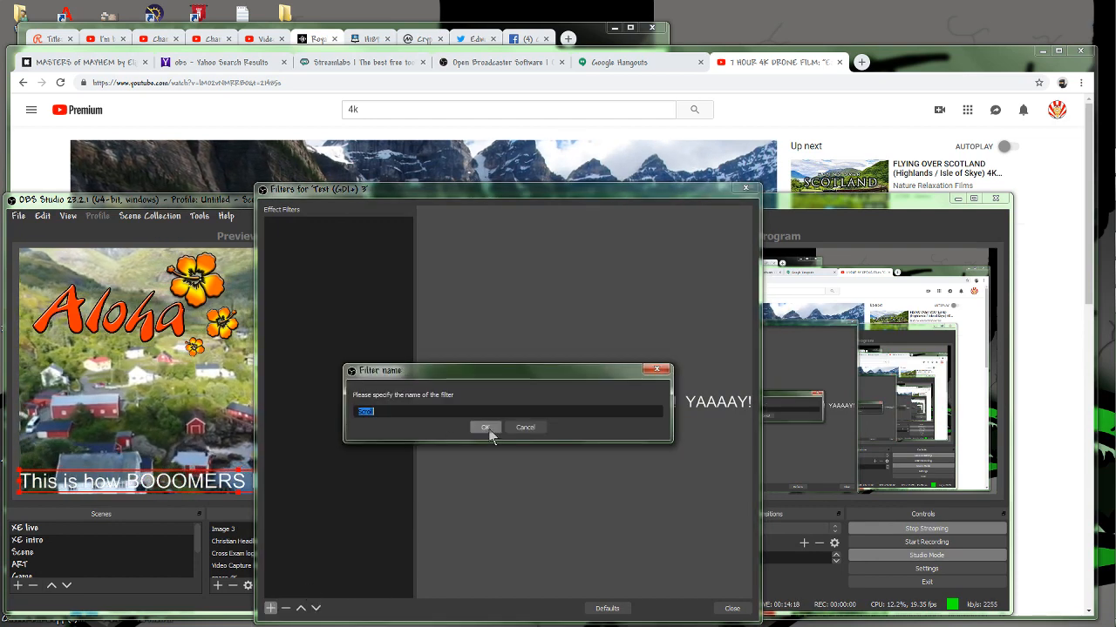
click(486, 428)
mouse_move(589, 472)
mouse_down()
mouse_move(625, 471)
mouse_move(601, 476)
mouse_up()
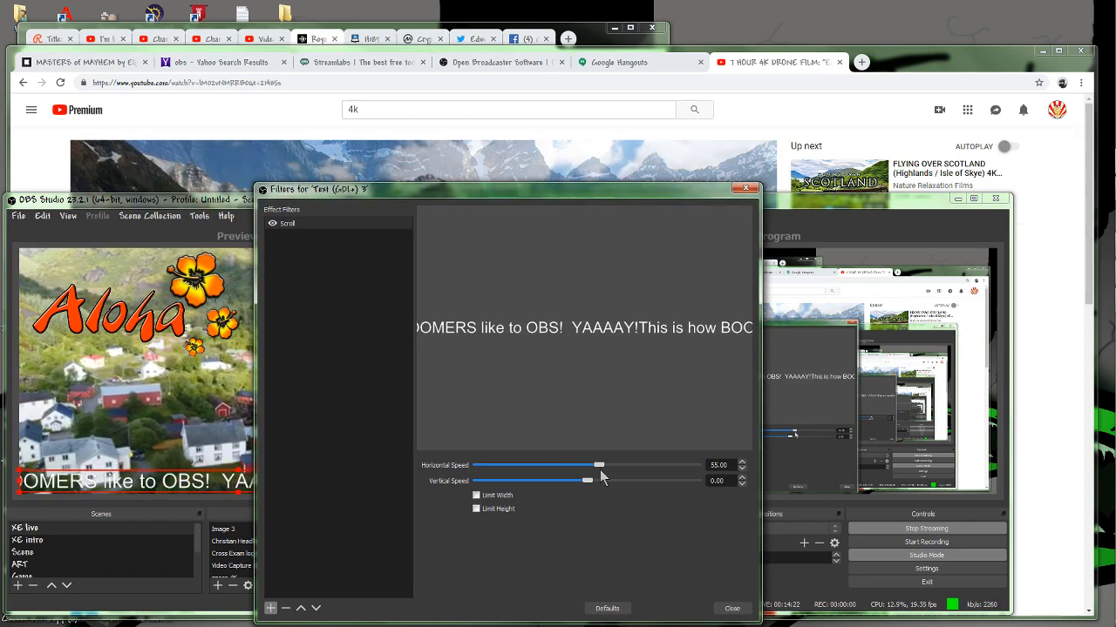
click(732, 609)
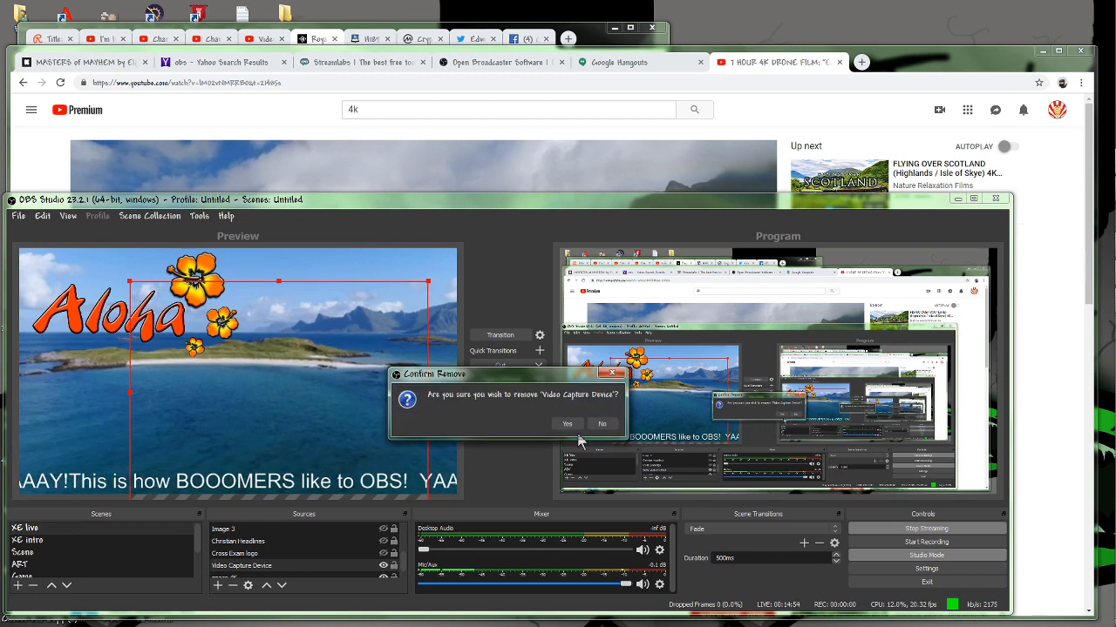
Cancel removing the Video Capture Device, raise it above the drone source and shift the webcam image slightly up and right.
click(601, 425)
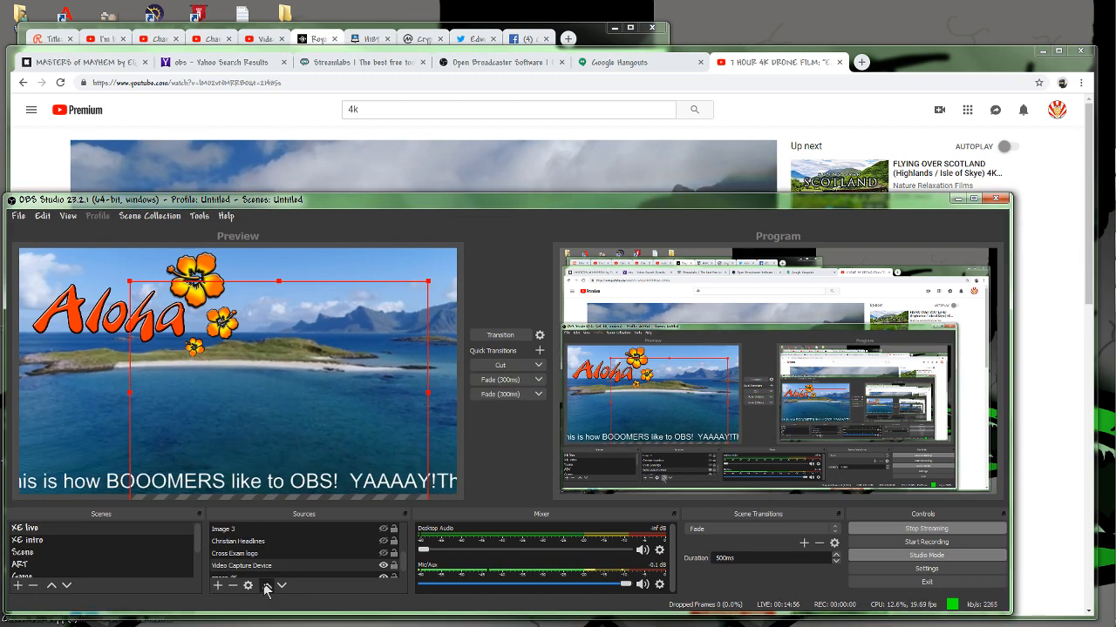
click(266, 586)
click(267, 585)
click(267, 586)
click(267, 586)
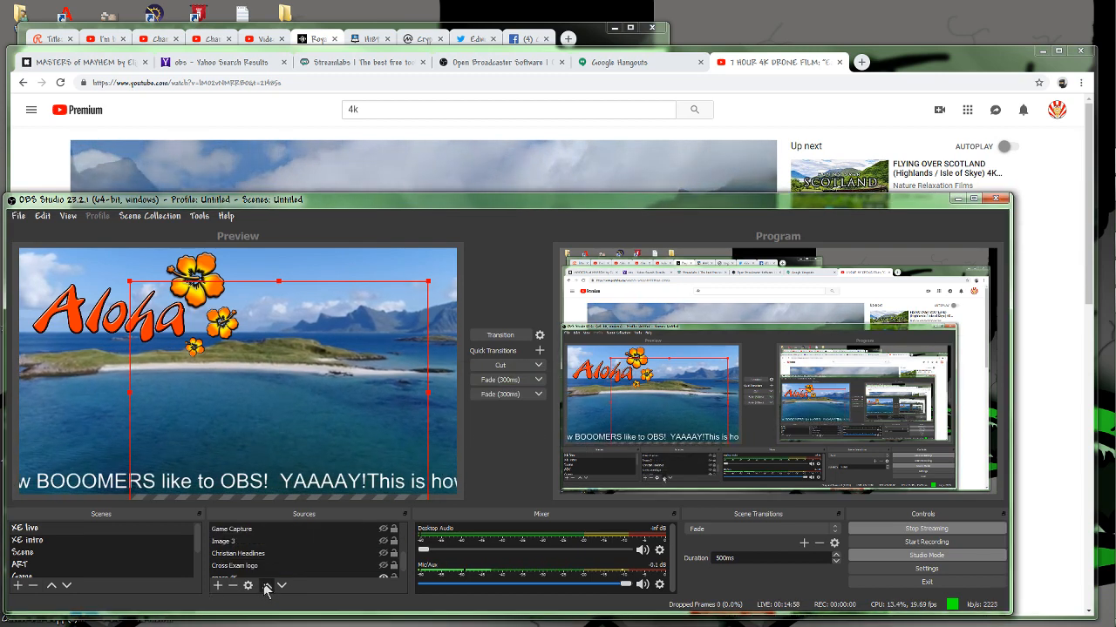
click(267, 585)
drag(350, 388, 367, 367)
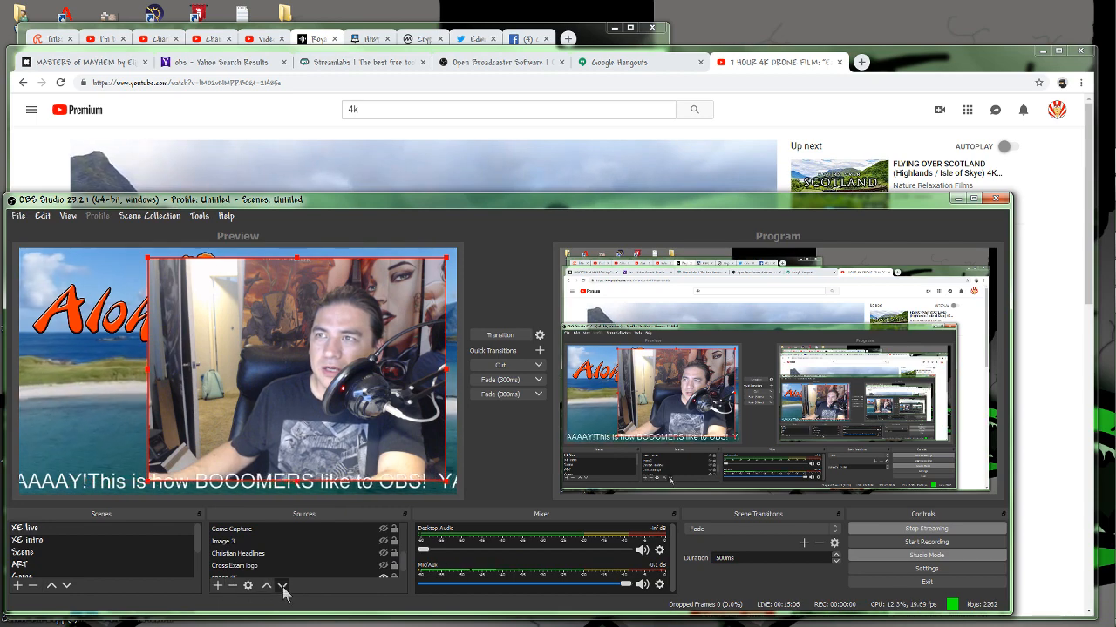
Transition the webcam scene to the program output and hide the aloha source.
click(501, 337)
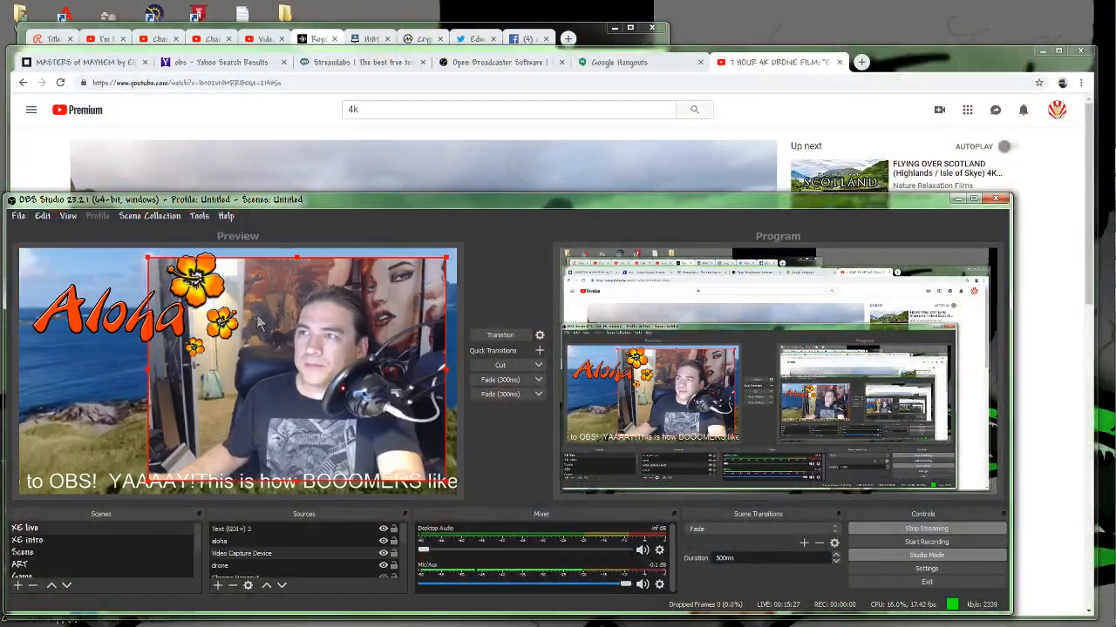
click(379, 543)
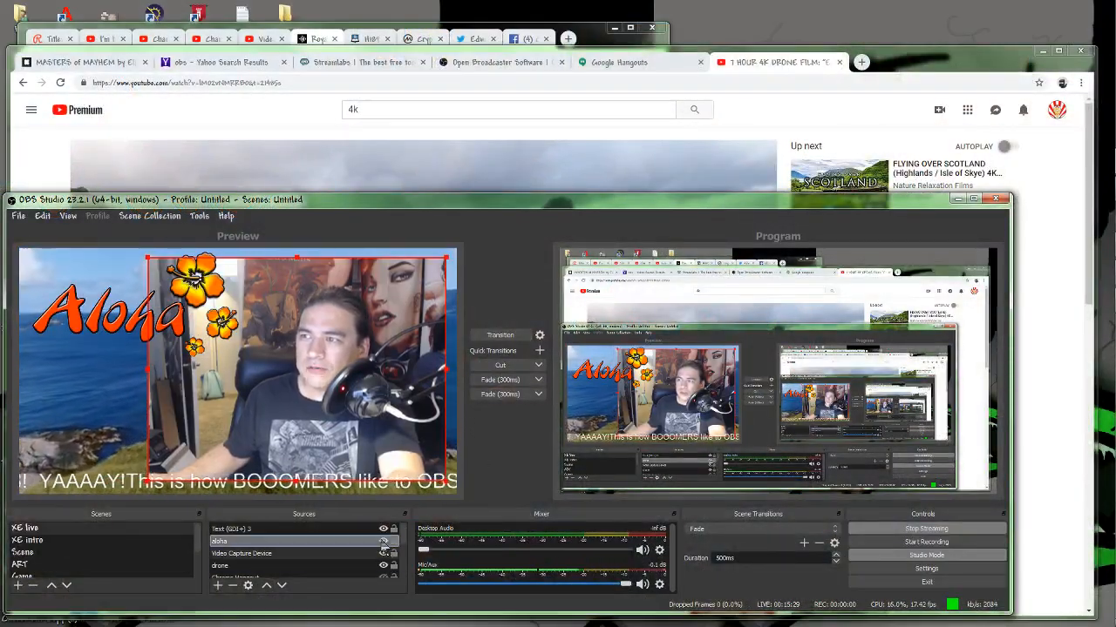
click(383, 541)
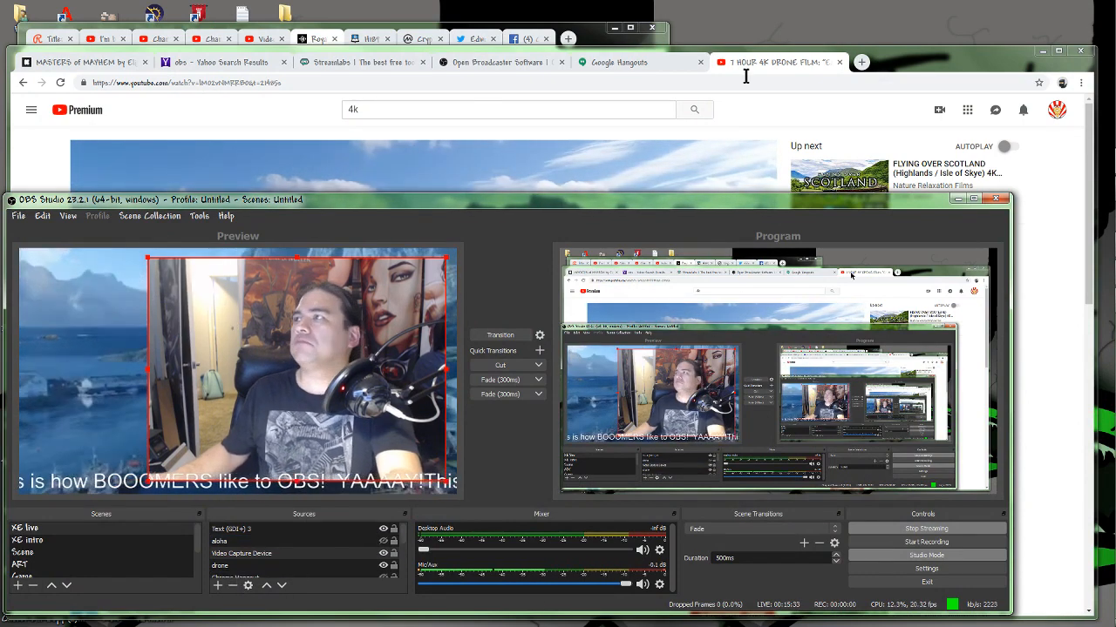
Search for google news in a new browser tab, open Google News and detach its tab into a separate window.
click(860, 62)
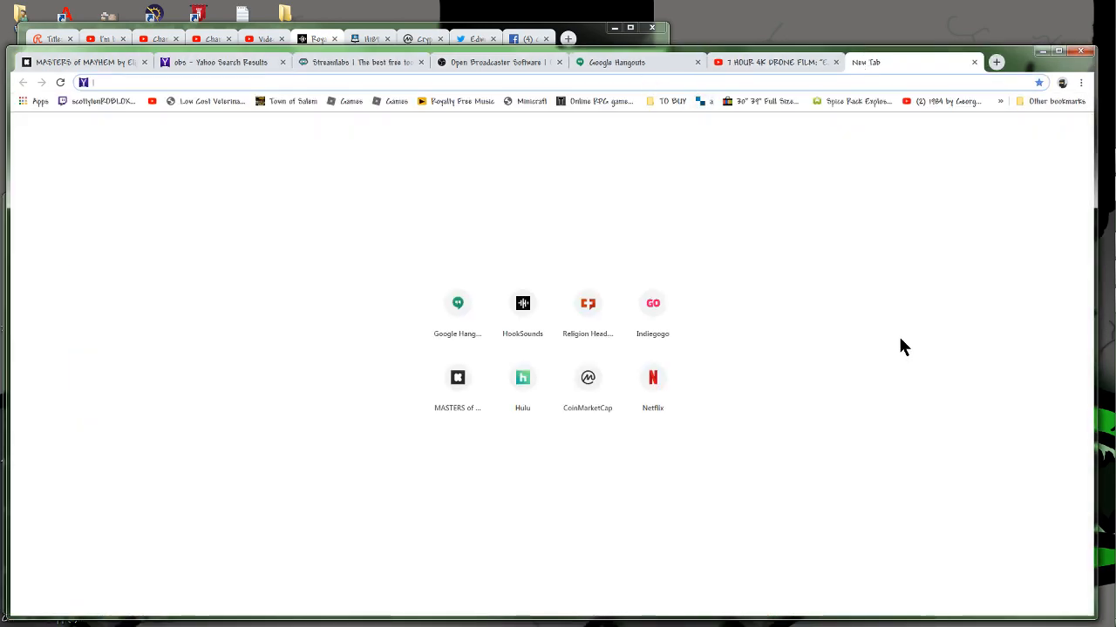
text(google)
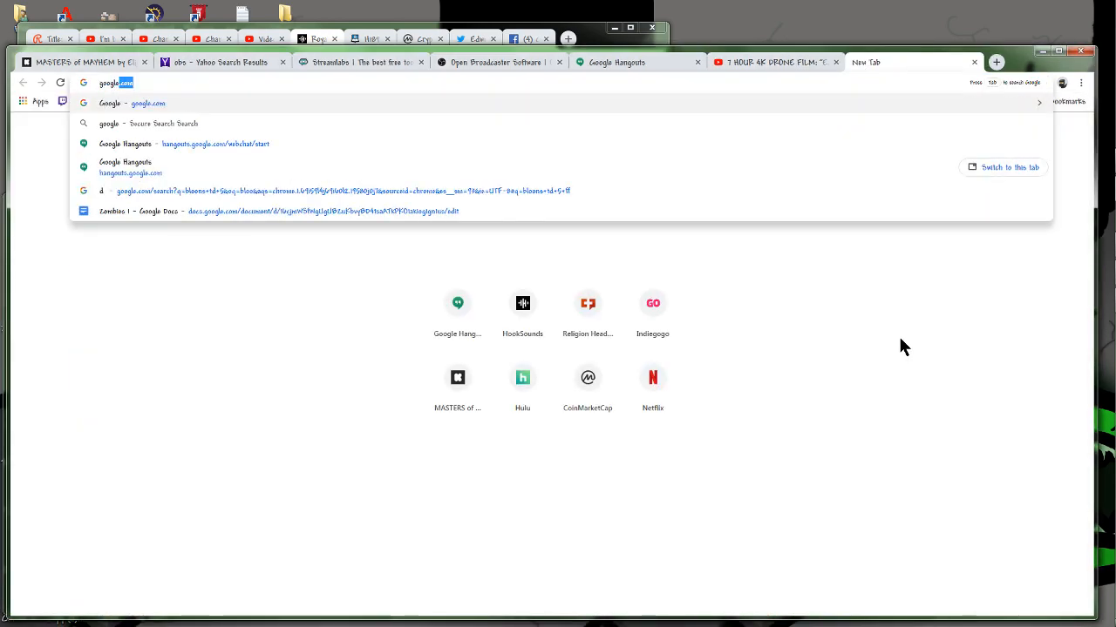
text( news)
key(Return)
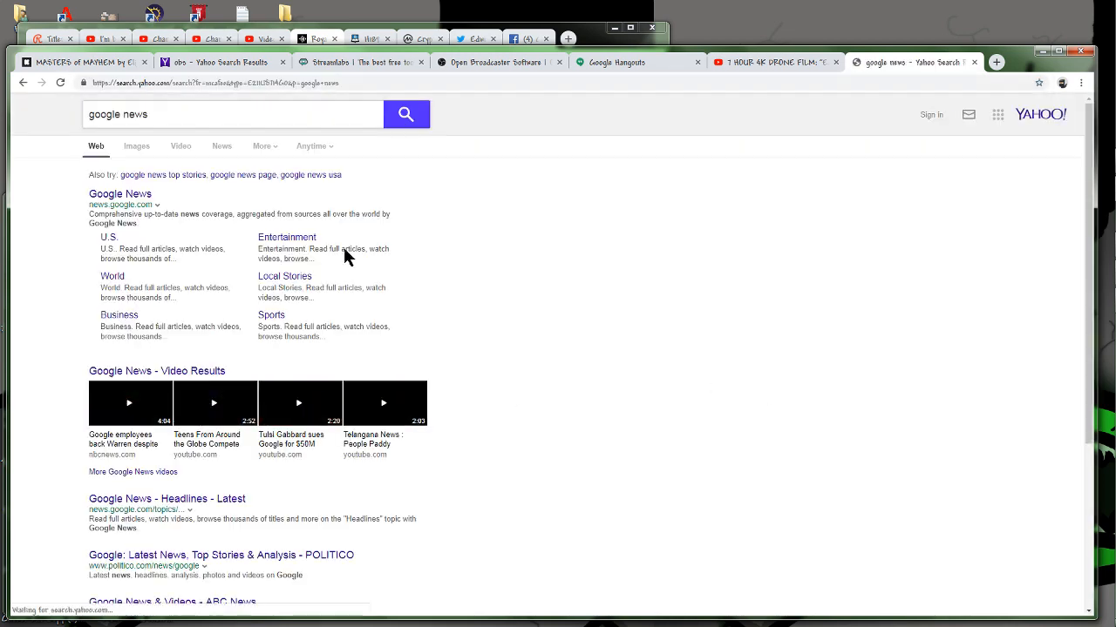
click(99, 197)
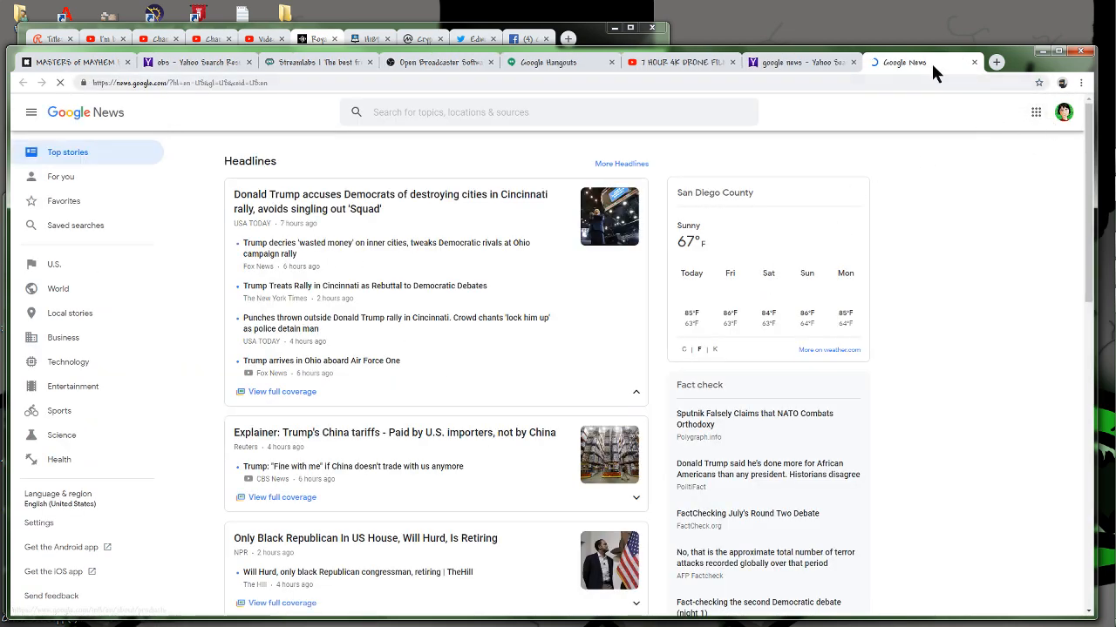
drag(930, 63, 908, 121)
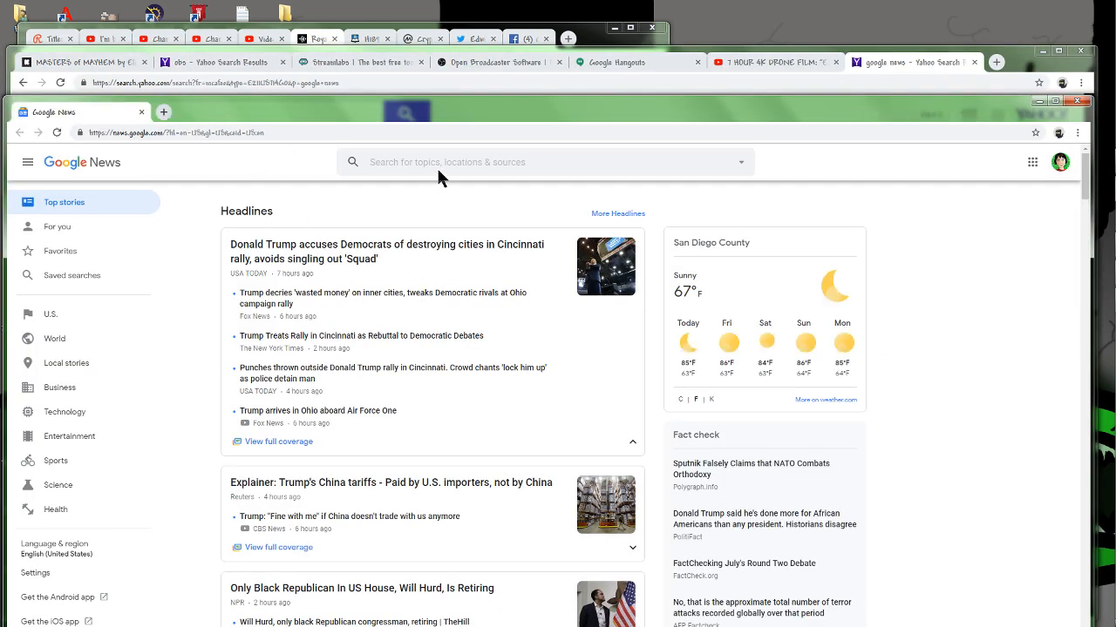
Open christianheadlines.com in the detached browser window.
click(466, 165)
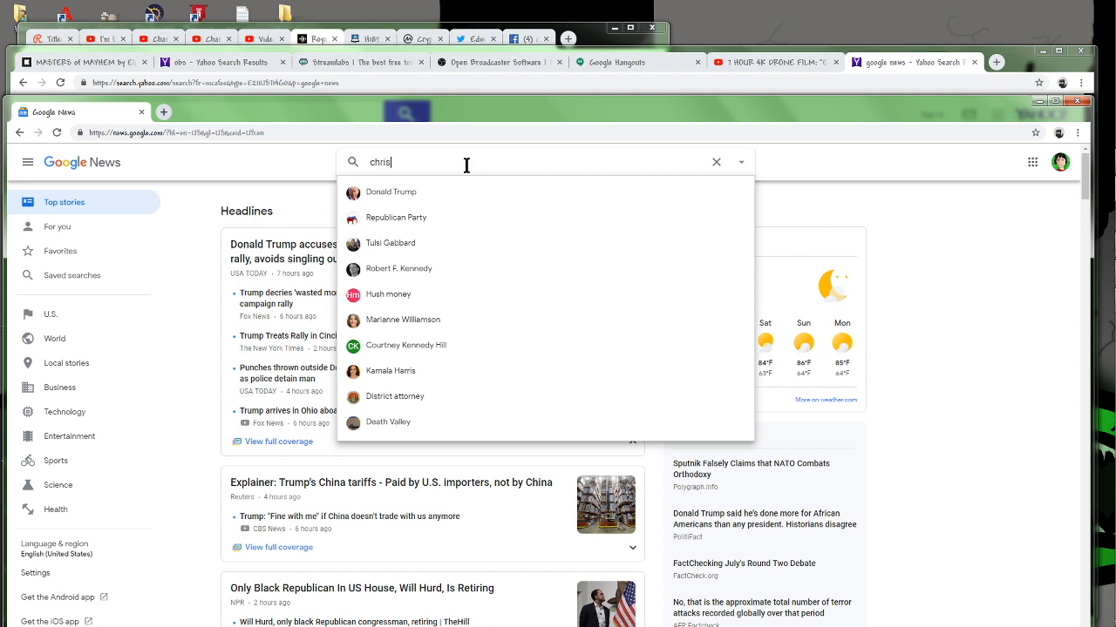
click(296, 133)
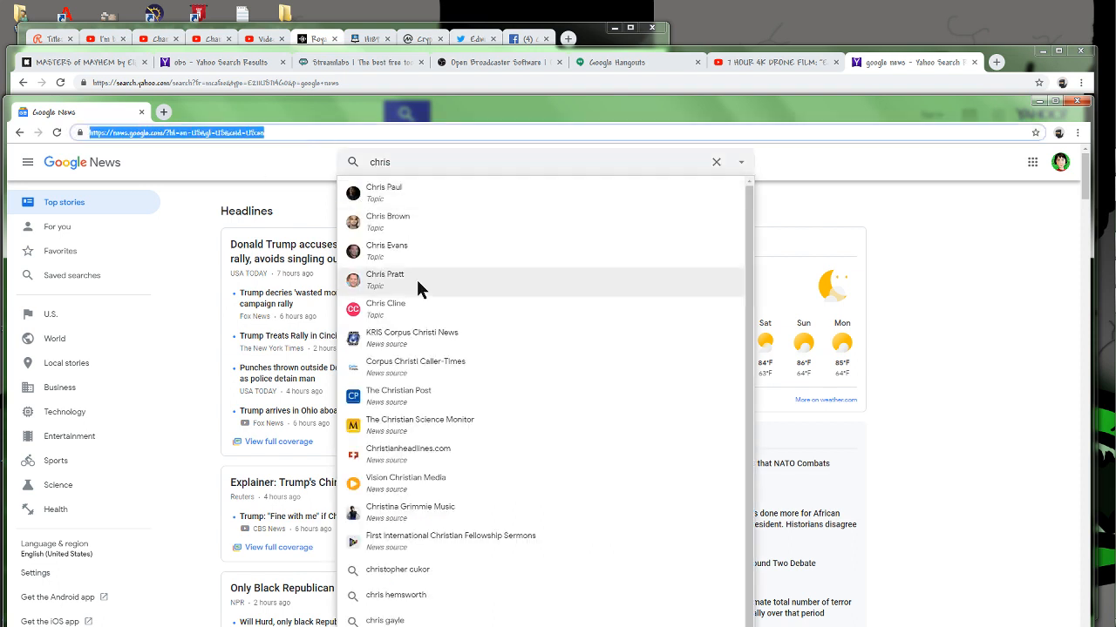
text(christ)
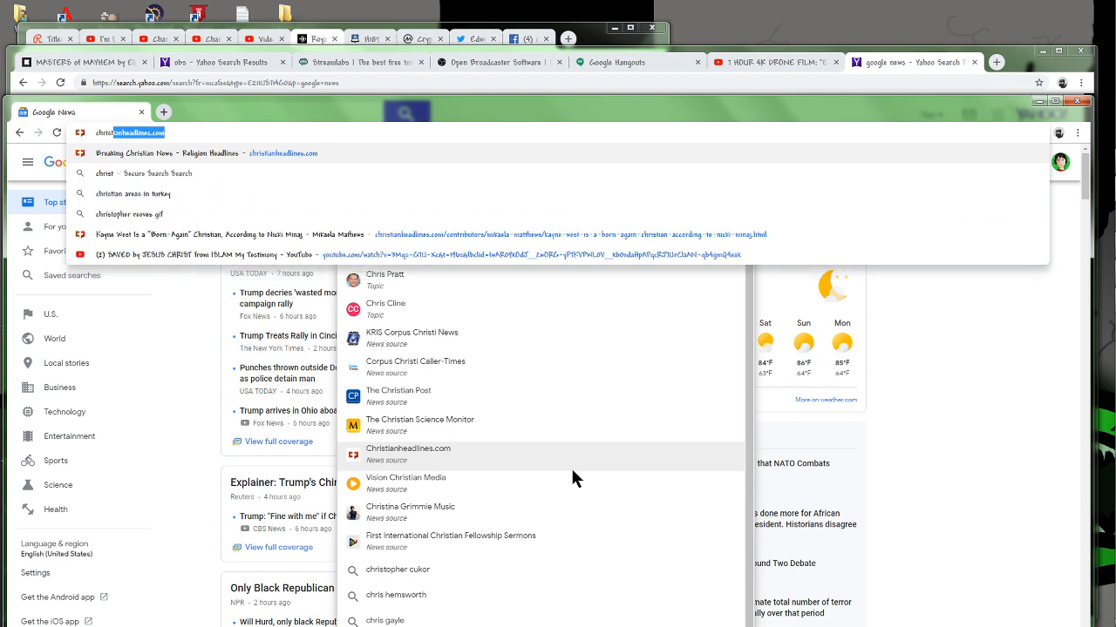
key(Return)
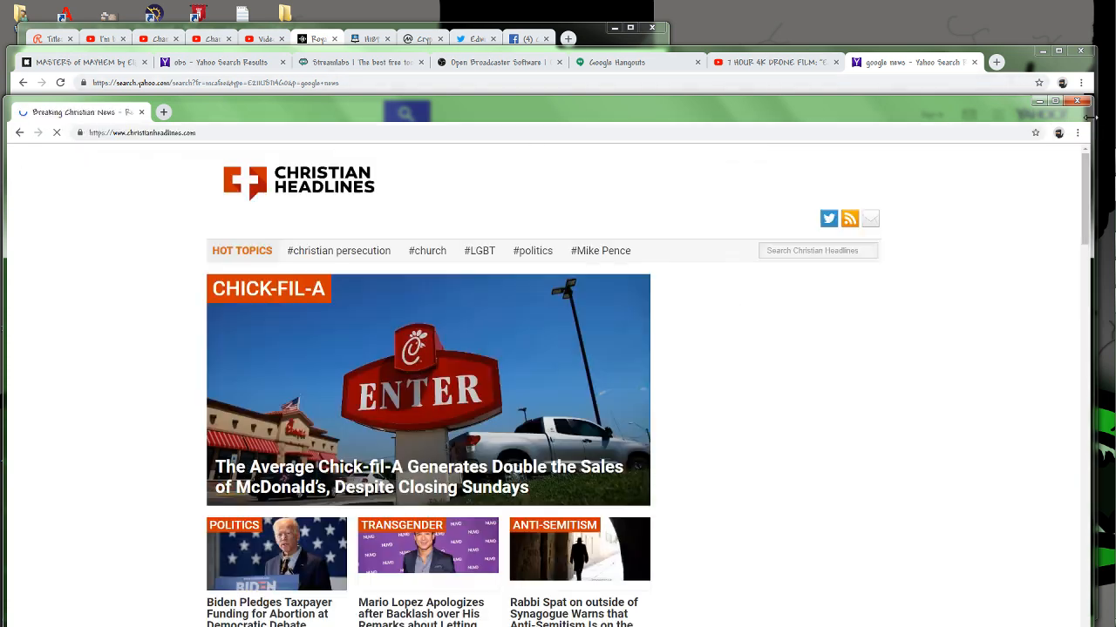
Open the article on Biden pledging taxpayer funding for abortion and size its window to about the left half of the screen.
drag(1089, 183, 436, 184)
scroll(317, 324, down, 3)
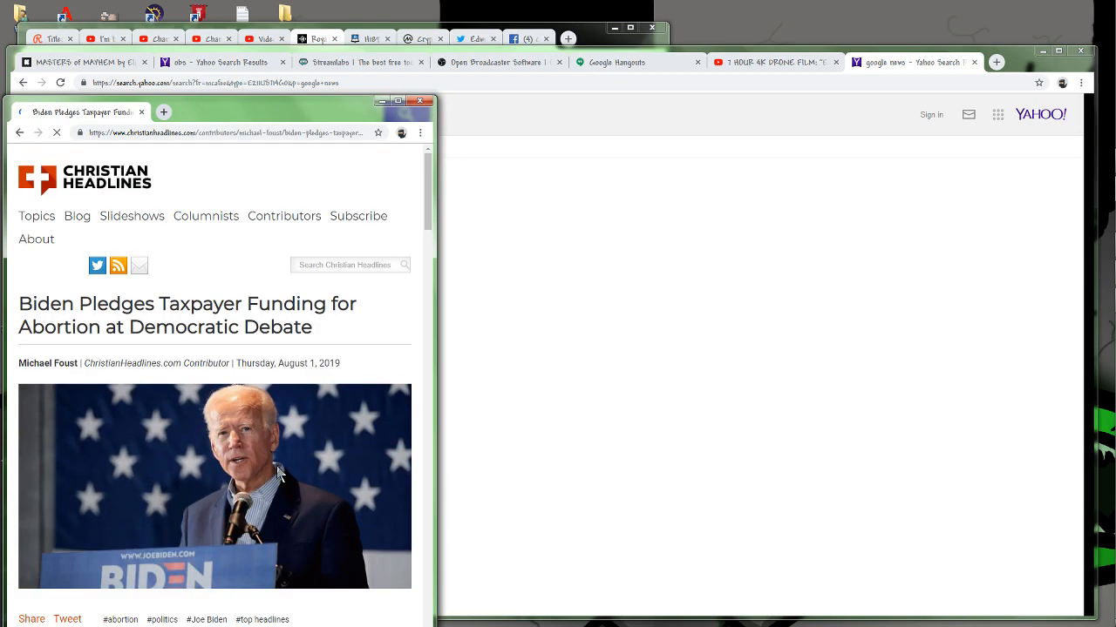
drag(292, 119, 304, 37)
drag(445, 221, 569, 235)
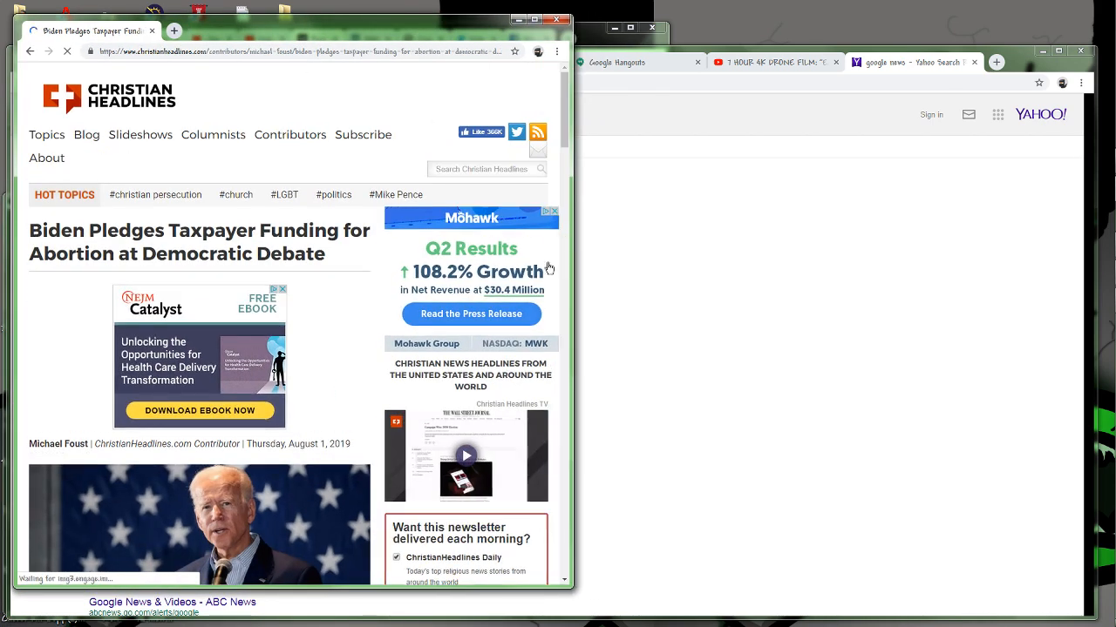
Narrow the Biden article's browser window to about two fifths of the screen width and bring OBS Studio to the front.
drag(572, 340, 447, 366)
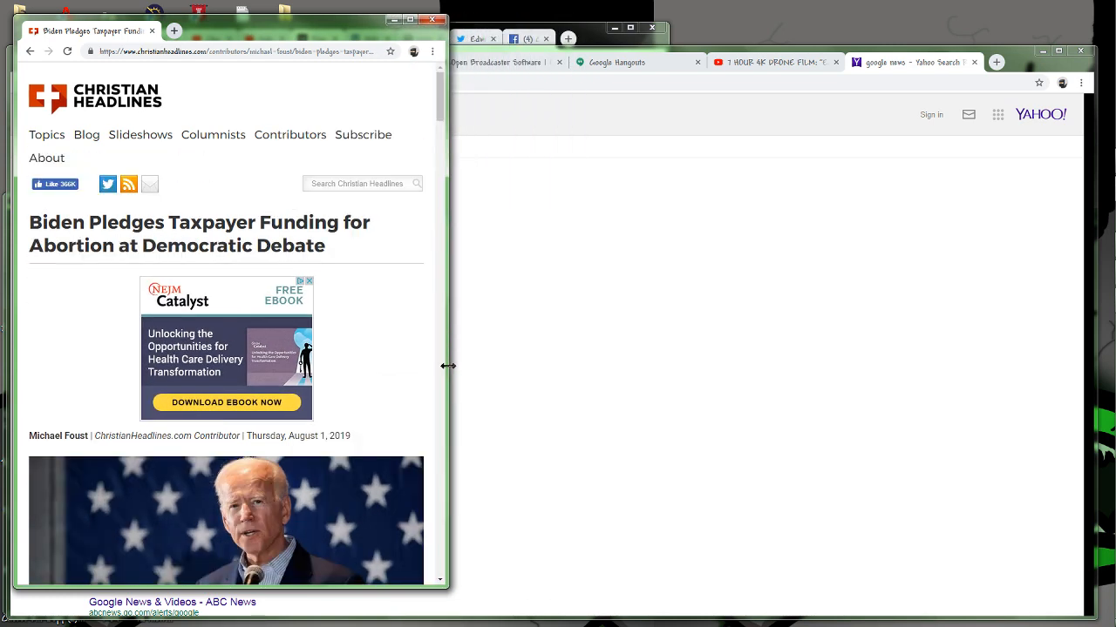
scroll(327, 420, down, 2)
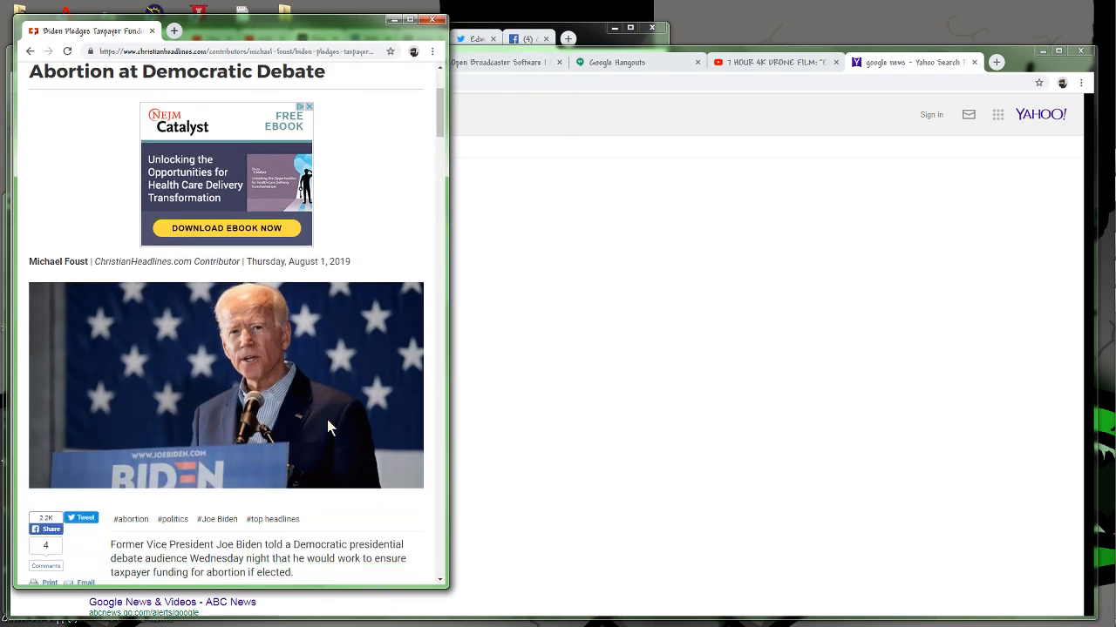
scroll(327, 420, up, 1)
scroll(265, 292, up, 2)
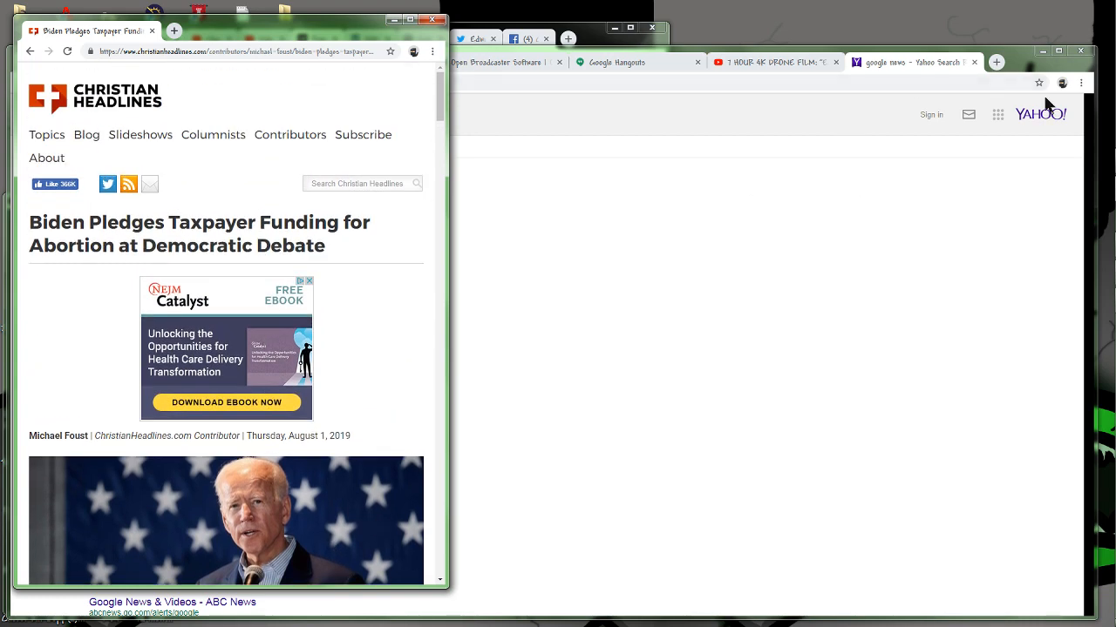
click(1095, 161)
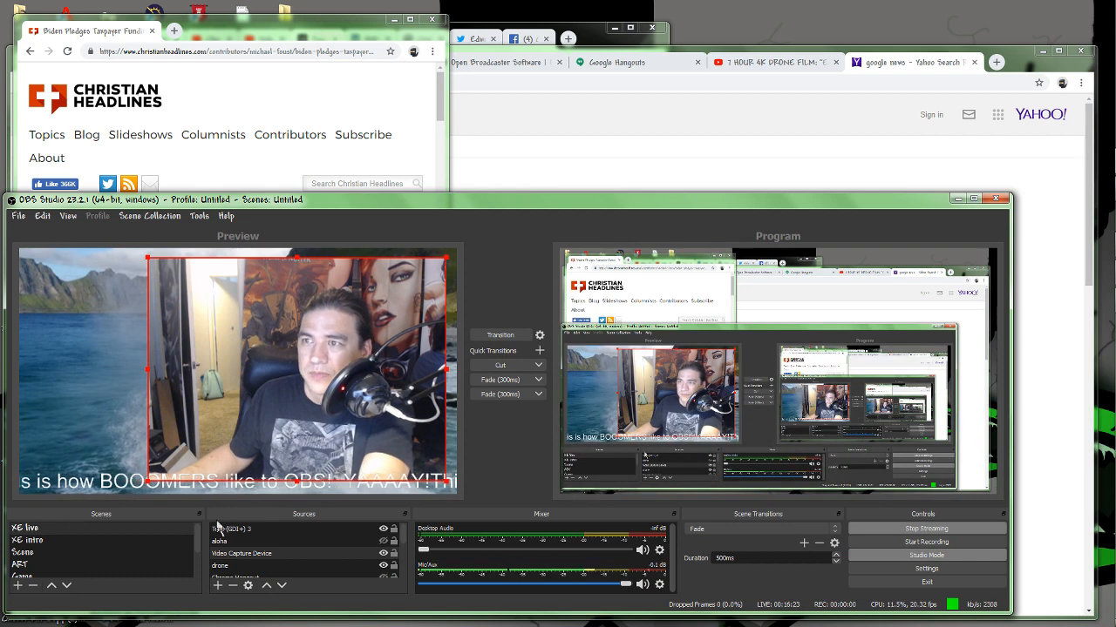
click(219, 585)
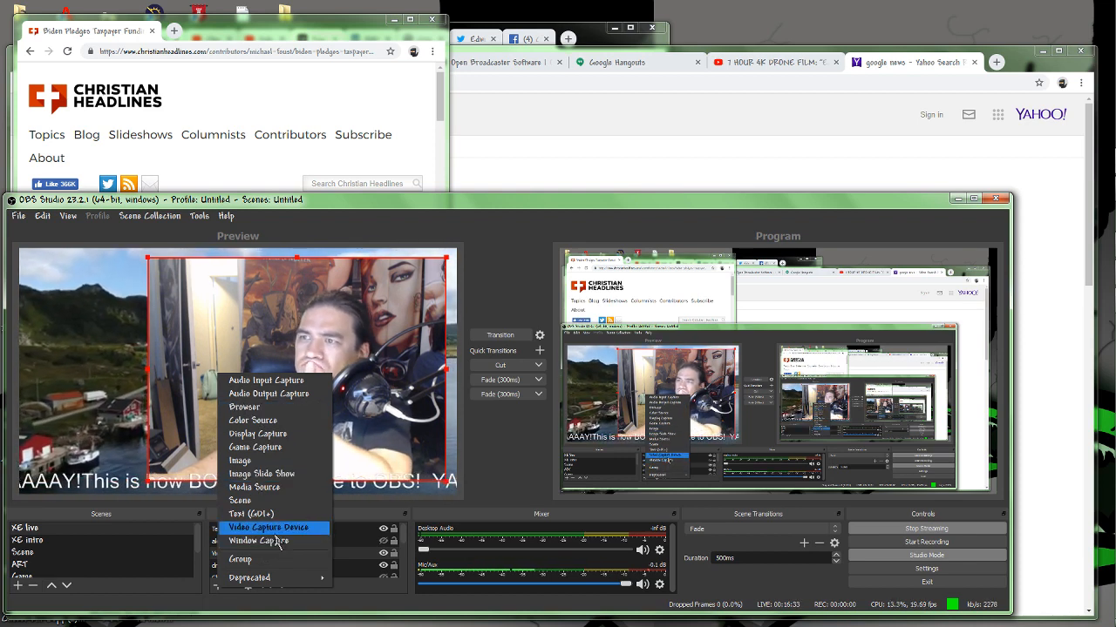
click(267, 490)
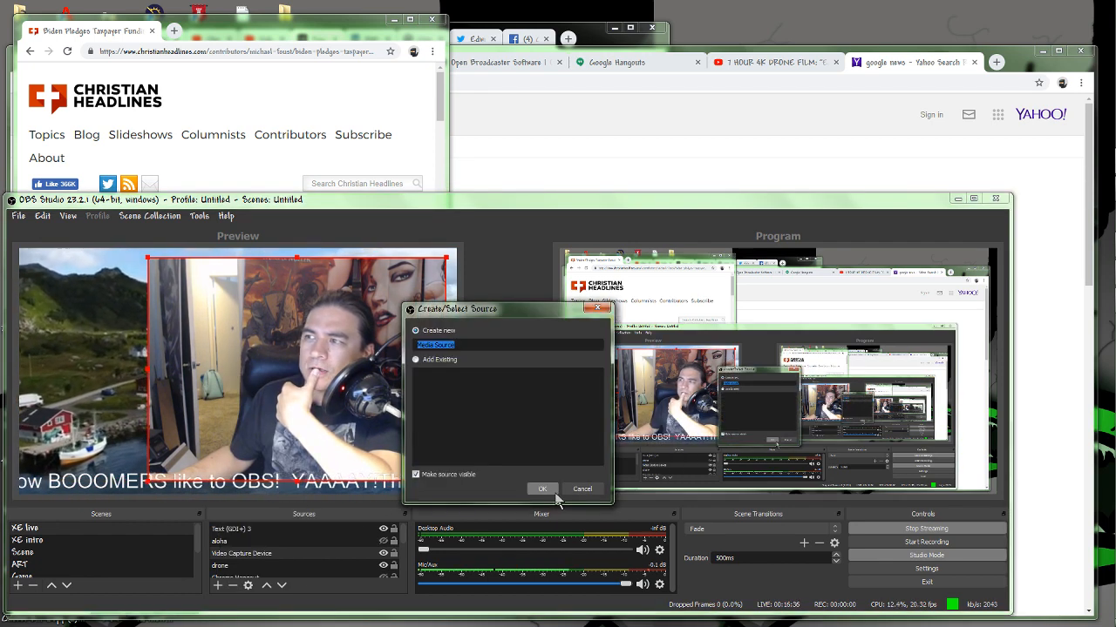
click(571, 490)
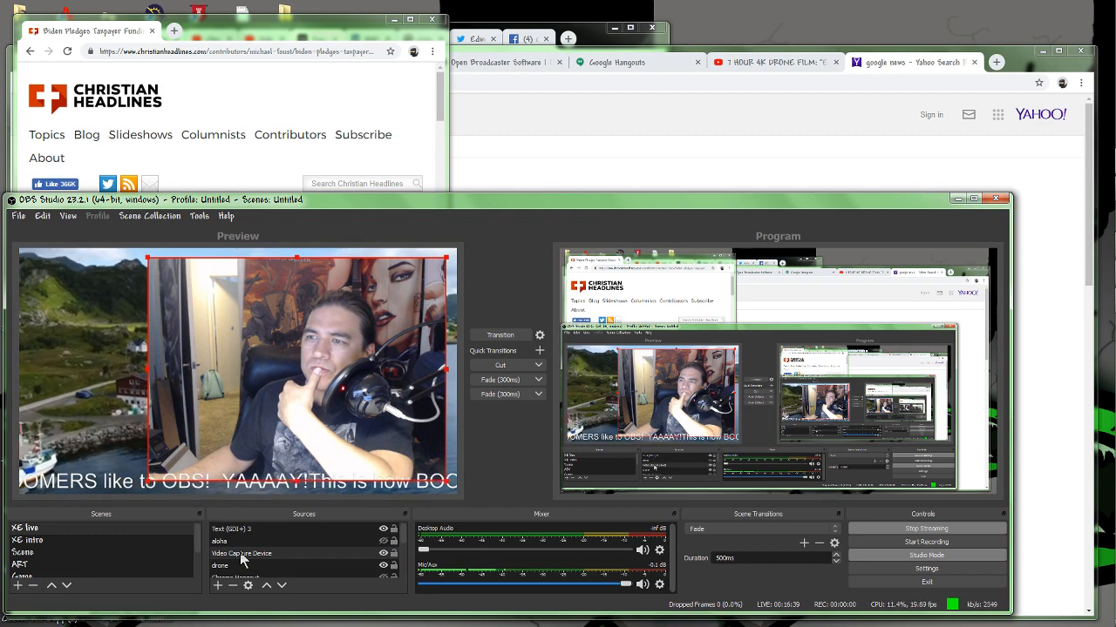
Add a window capture source named Christian that captures the Chrome window showing the Biden abortion funding article.
click(218, 586)
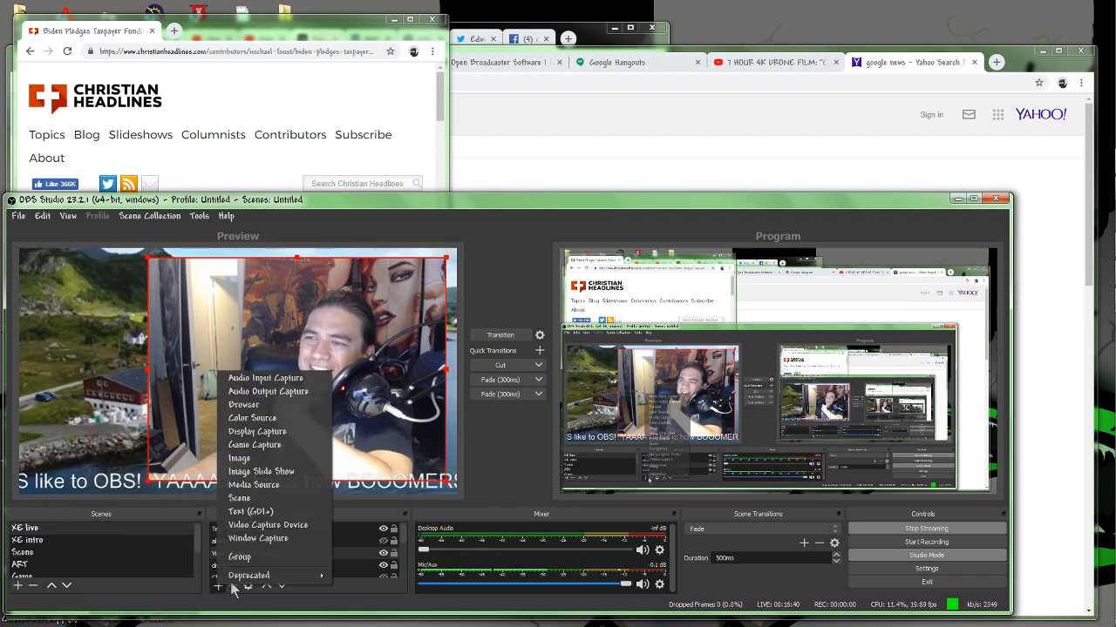
click(265, 541)
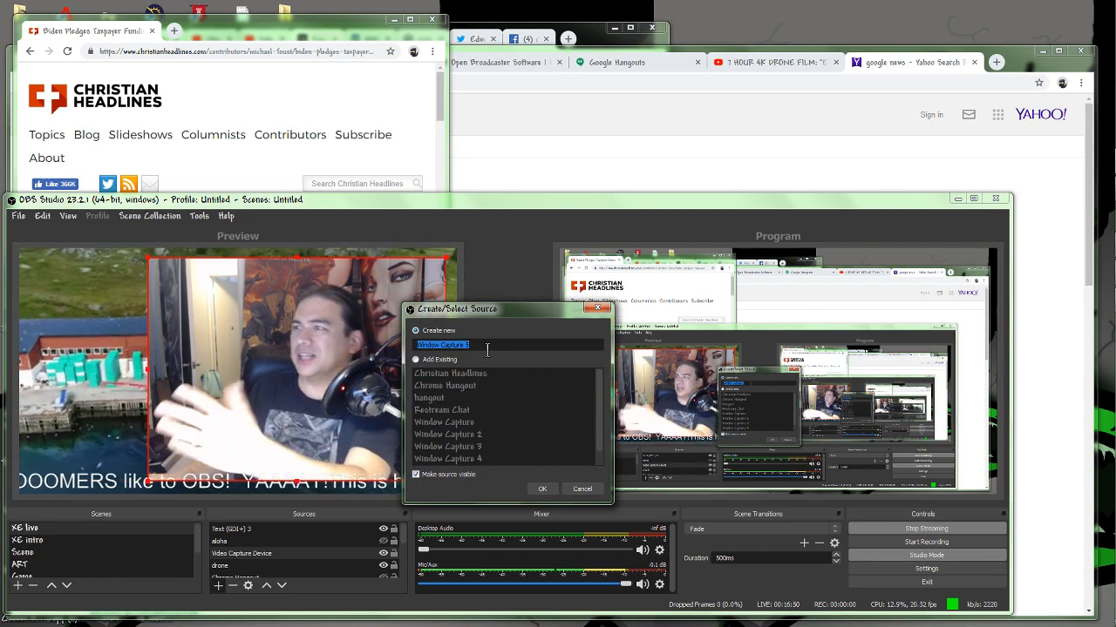
text(Christian)
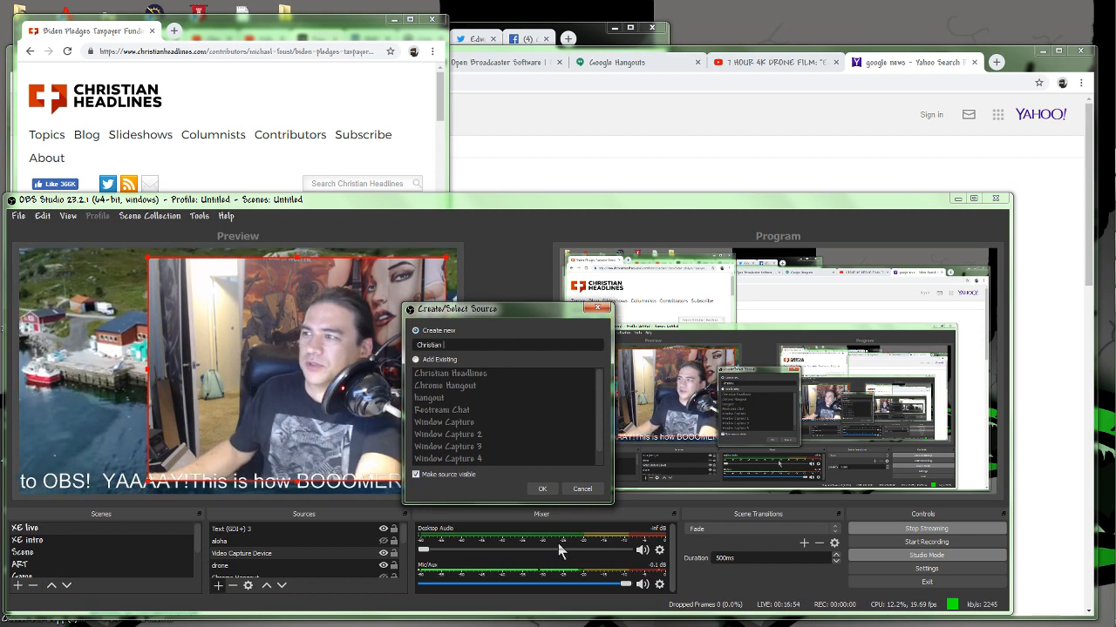
click(542, 489)
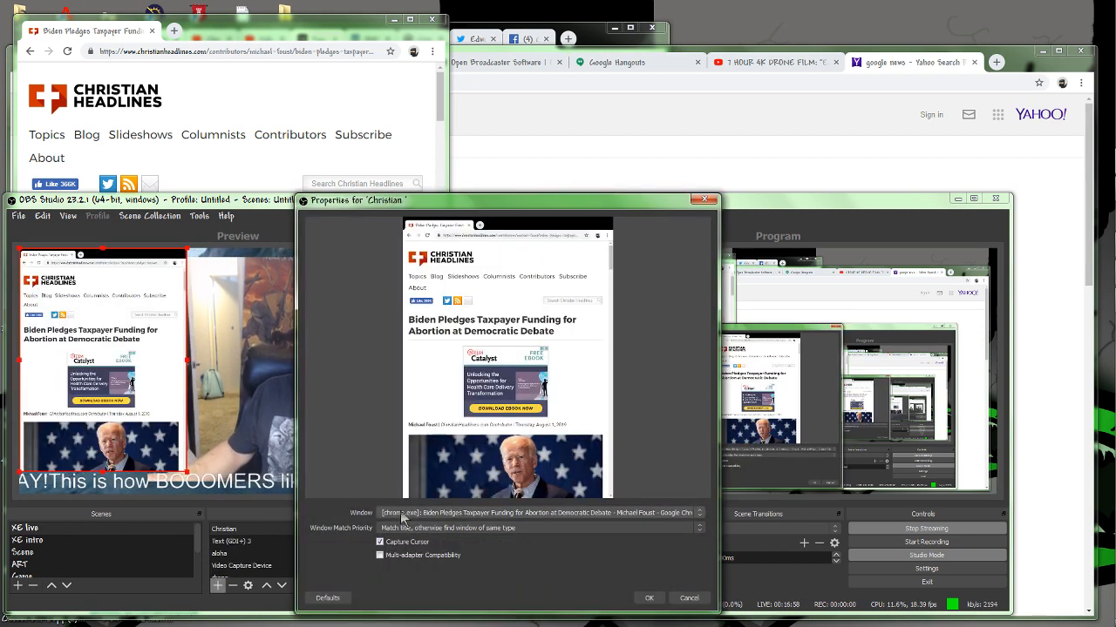
click(450, 514)
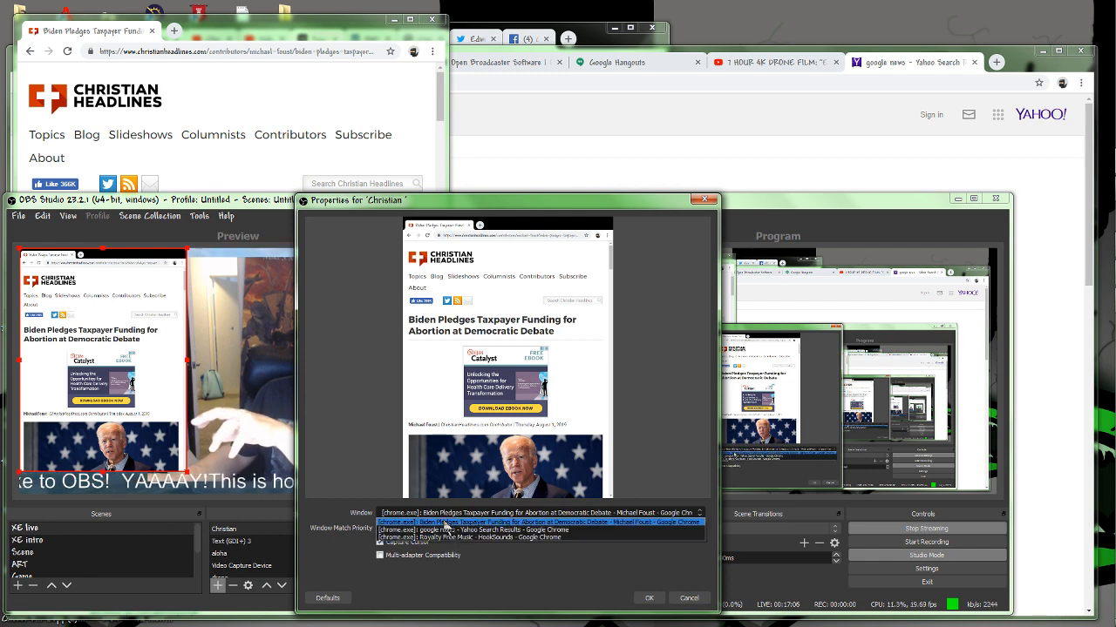
click(445, 523)
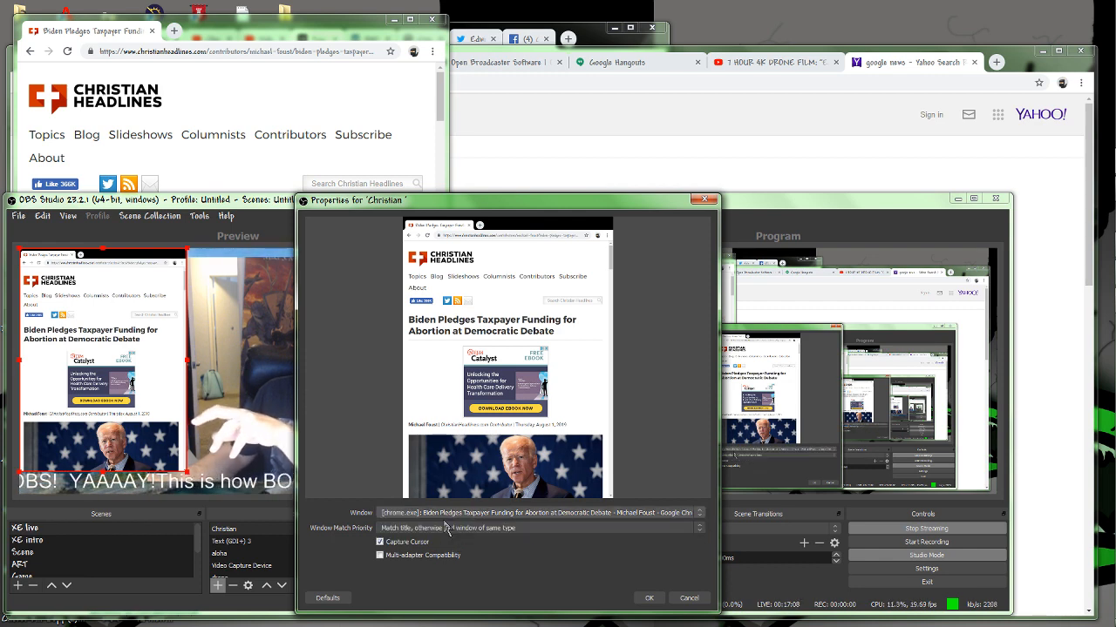
click(649, 599)
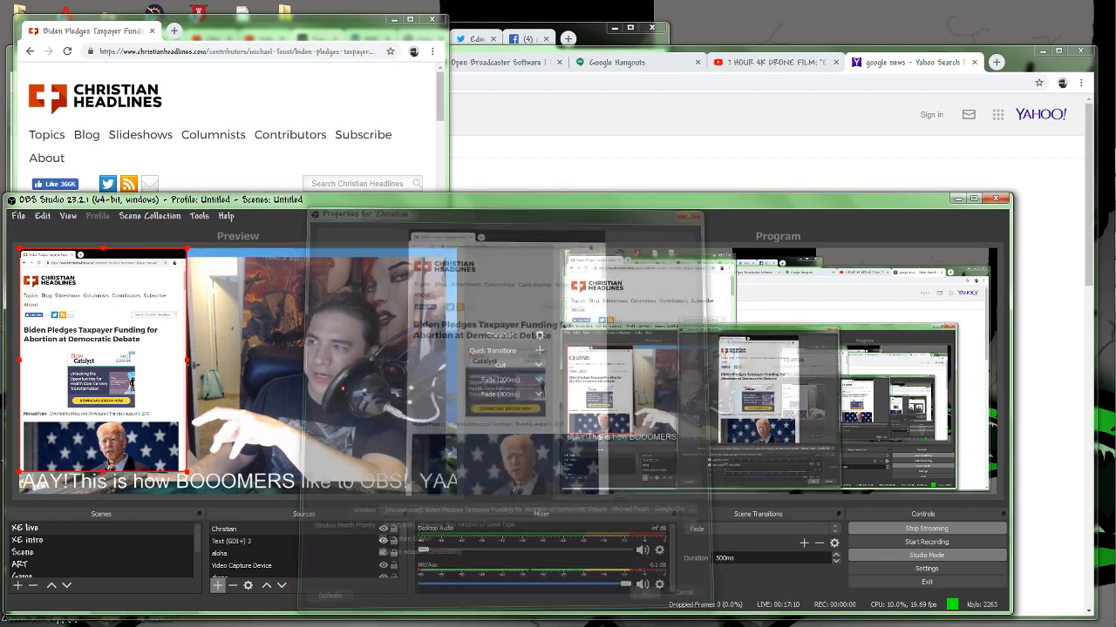
Move the article capture up past the frame's top edge, enlarge it to the bottom edge, and transition the scene to the program output.
mouse_move(134, 323)
mouse_down()
mouse_move(132, 334)
mouse_move(129, 301)
mouse_up()
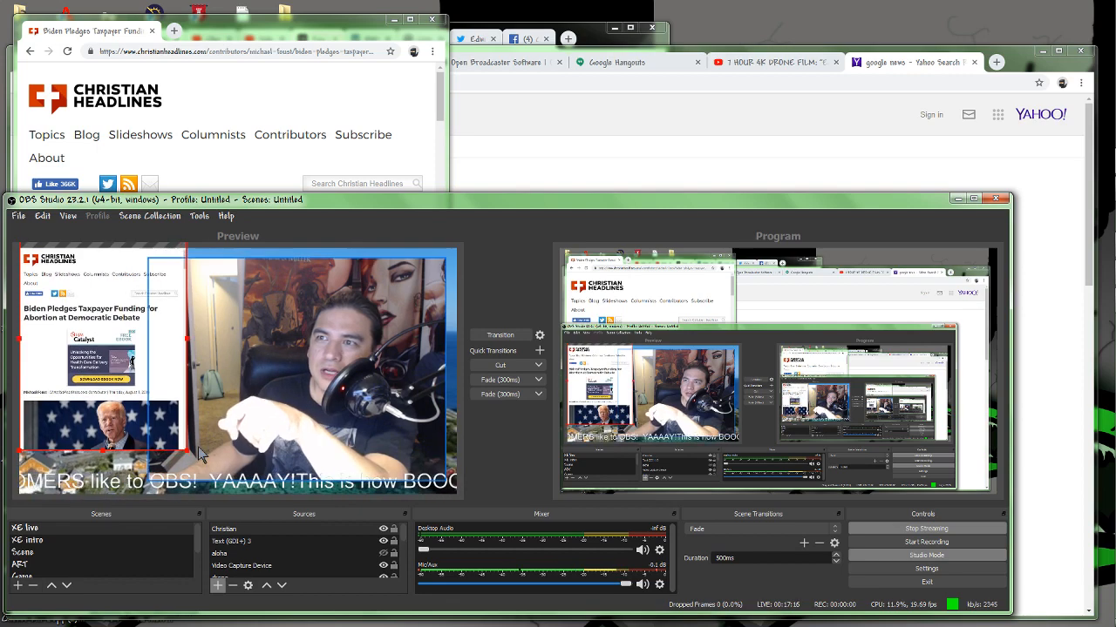
drag(186, 452, 218, 495)
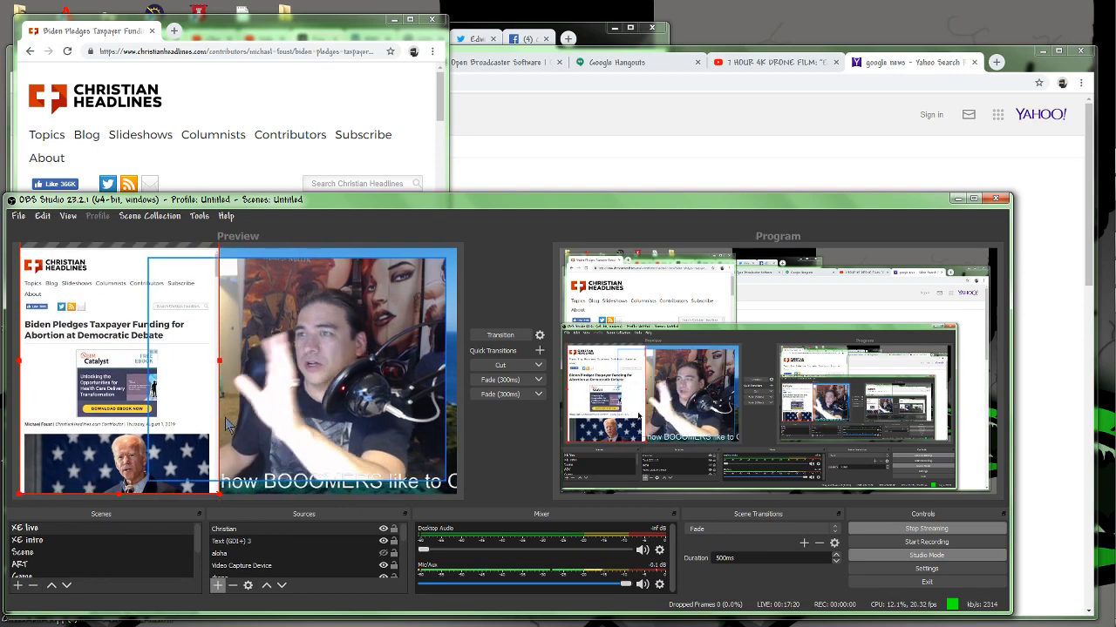
click(501, 336)
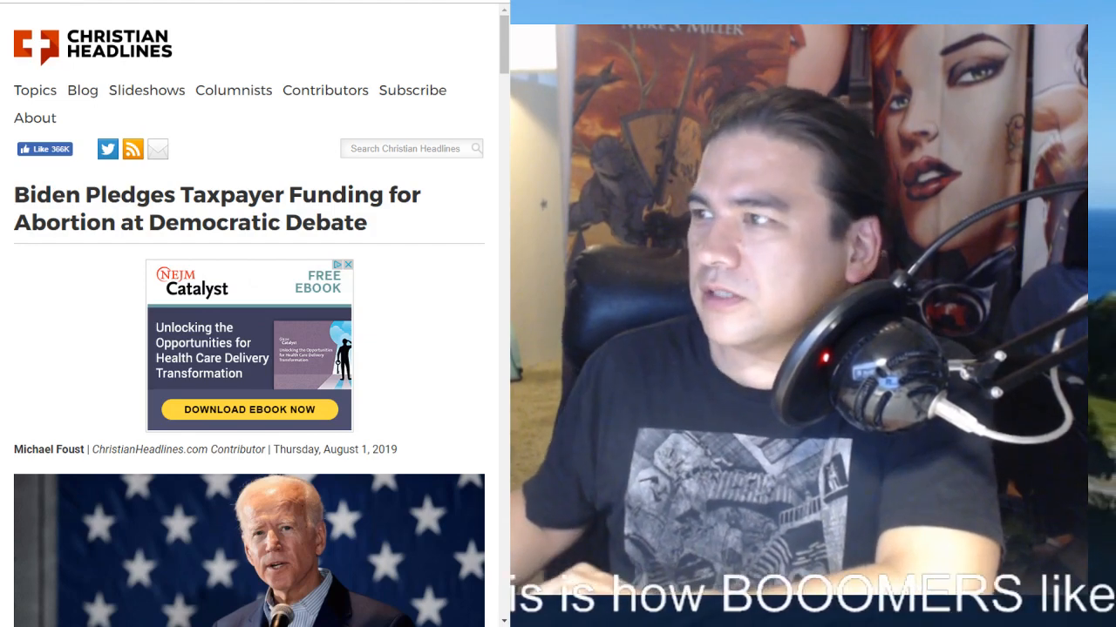
click(502, 336)
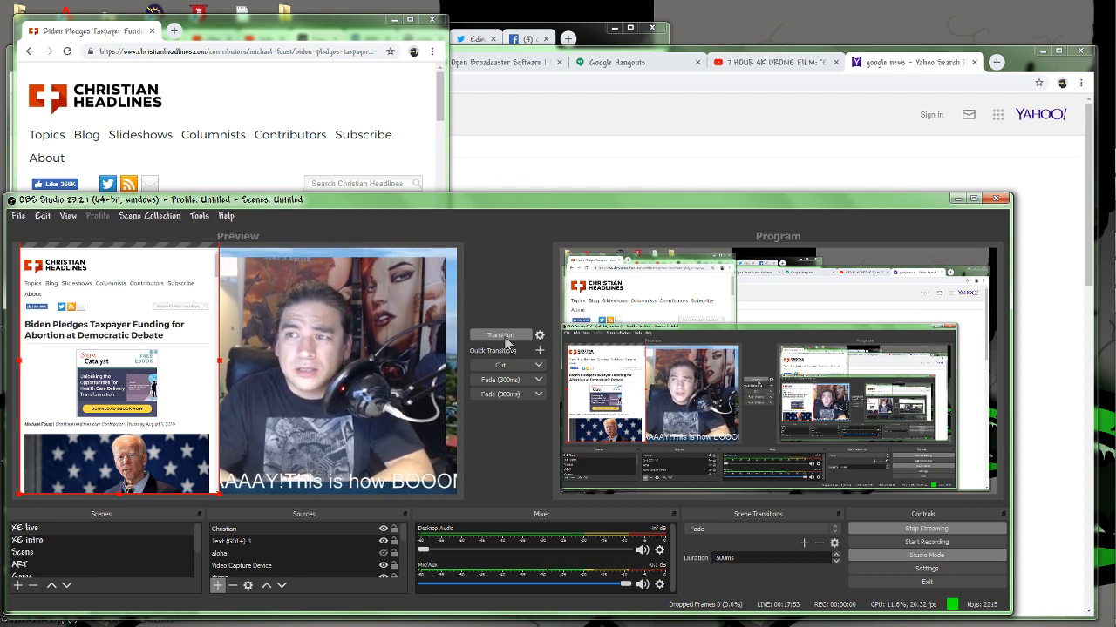
Hide the scrolling Text (GDI+) 3 source in the preview scene.
click(383, 543)
click(384, 553)
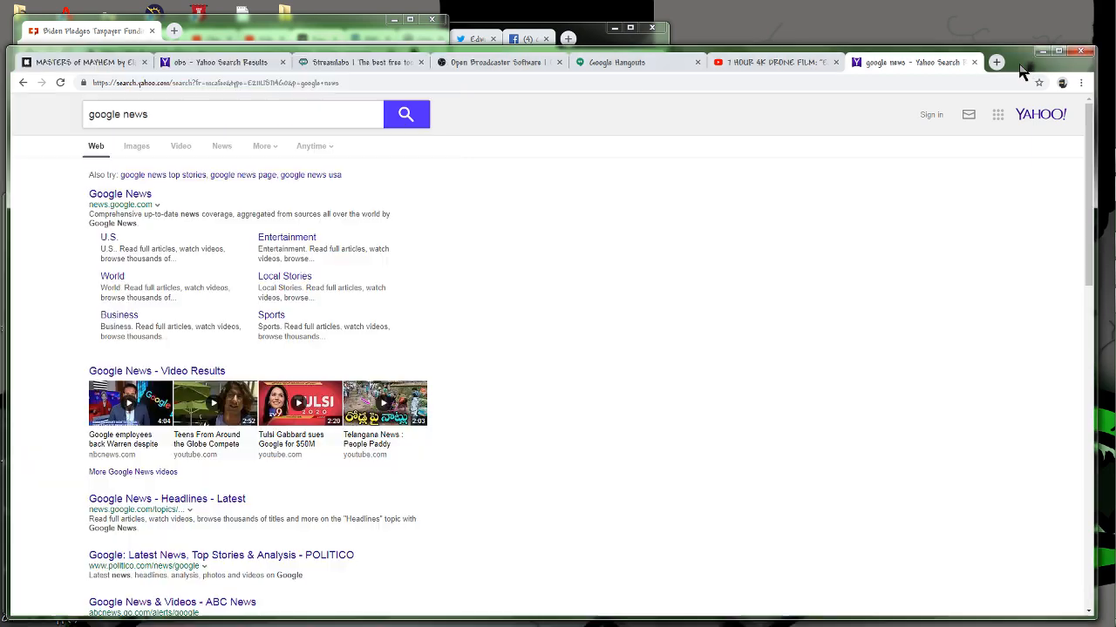
Switch to the main browser window and open the restream.io dashboard in a new tab.
click(1021, 69)
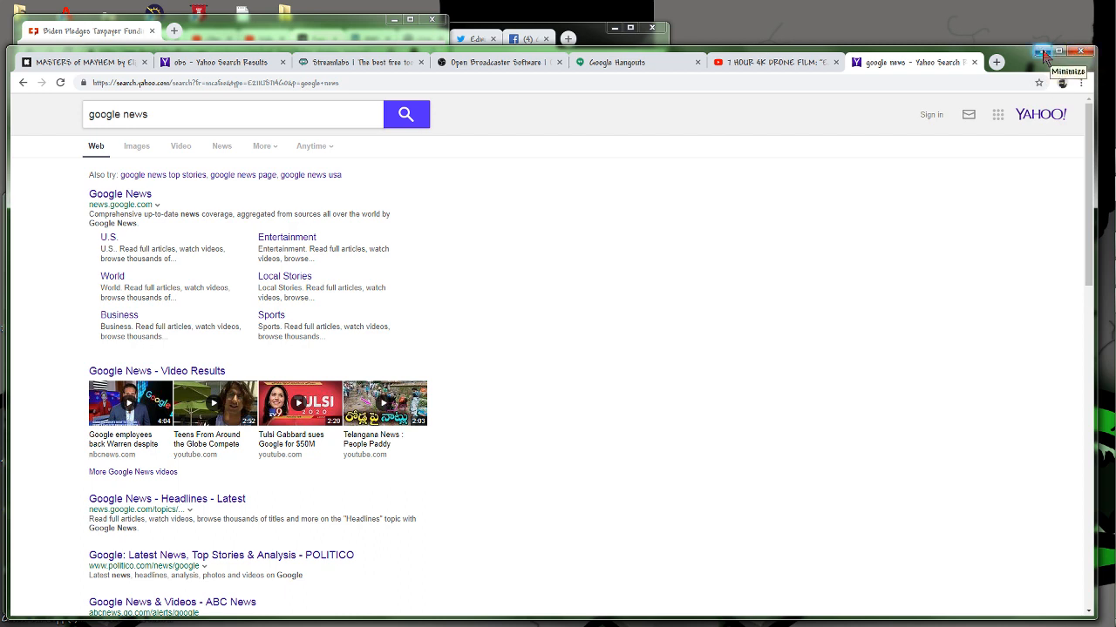
click(996, 62)
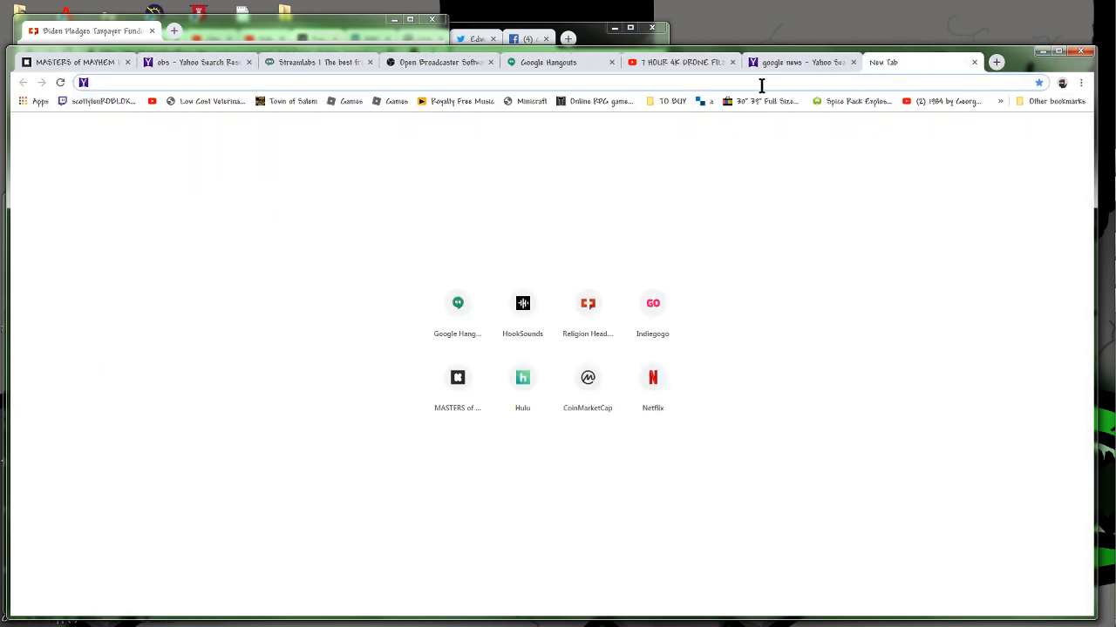
text(res)
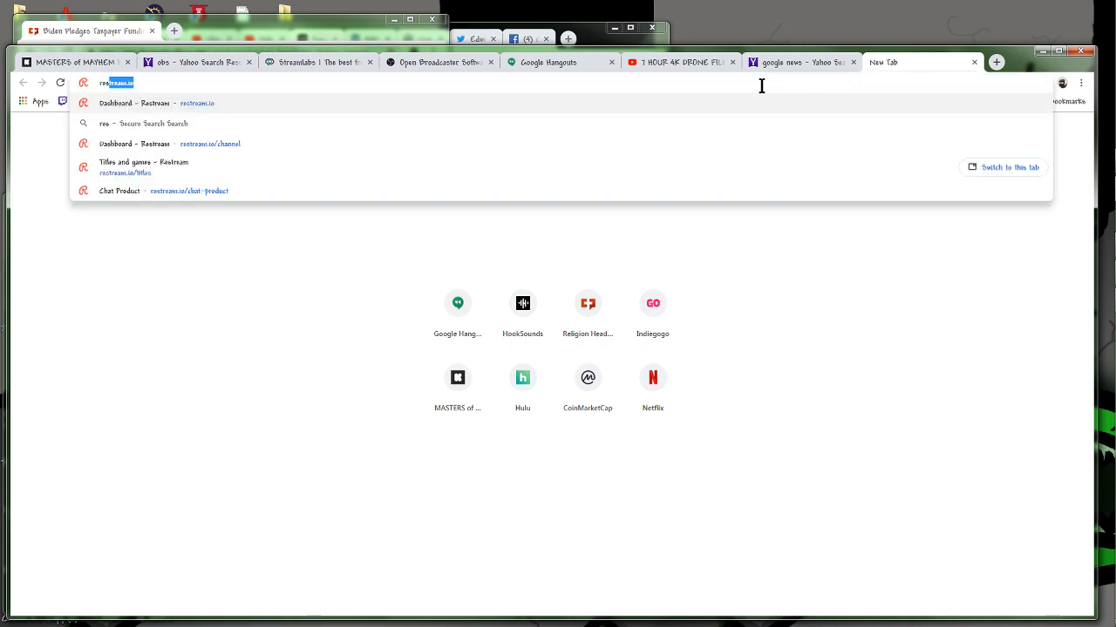
key(Return)
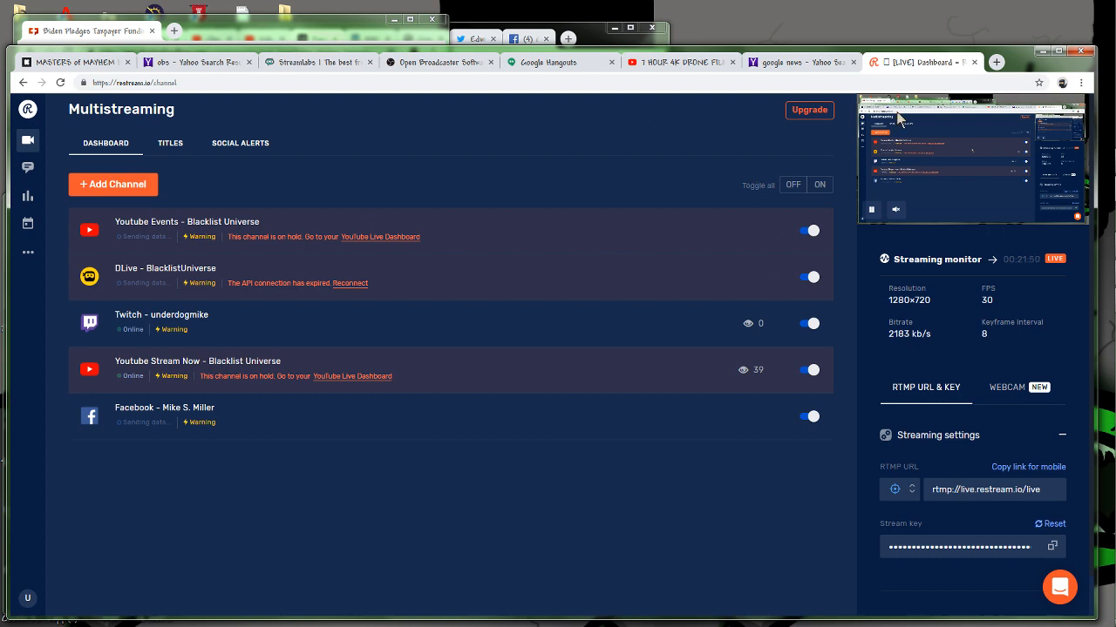
Return to OBS Studio and transition the article and webcam scene to the program output.
click(1104, 162)
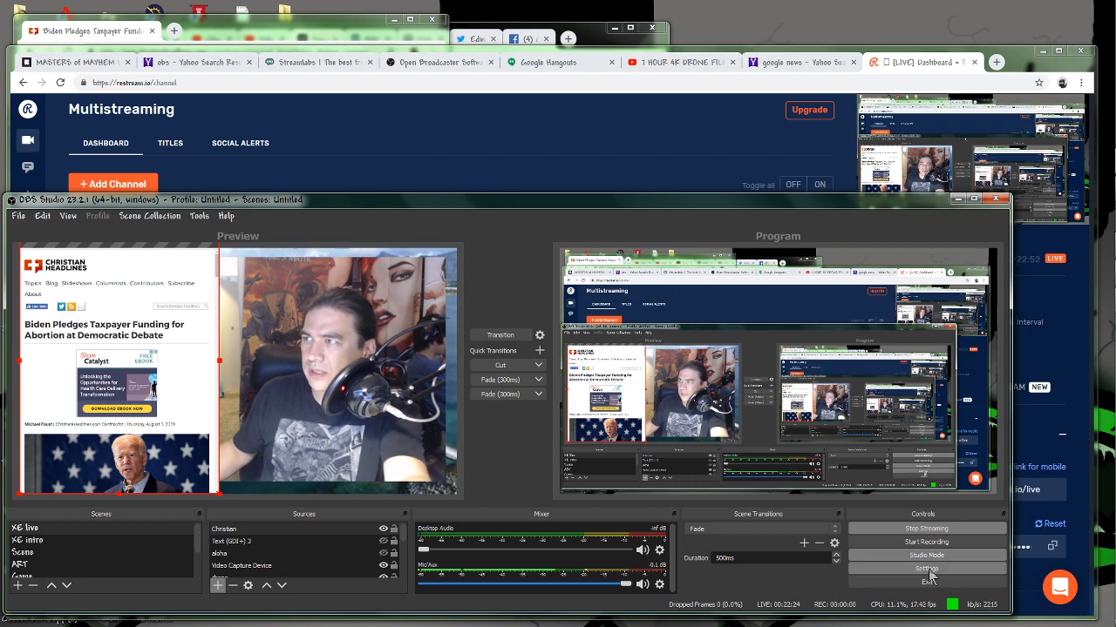
click(501, 336)
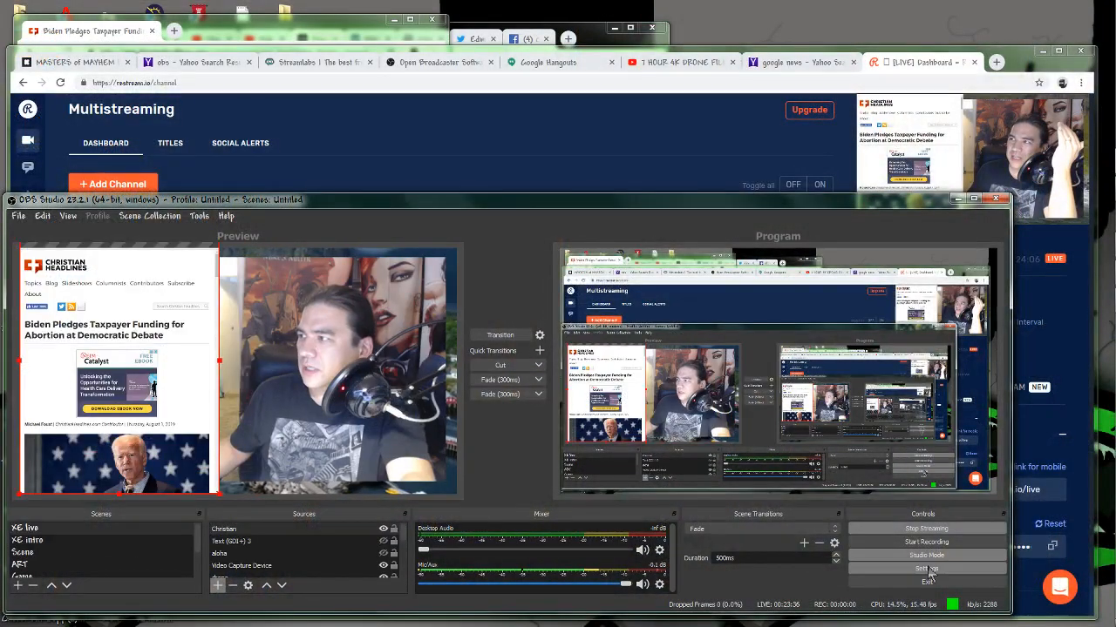
Examine the server and stream key fields in the stream settings, moving the dialog aside, and close the settings.
click(971, 568)
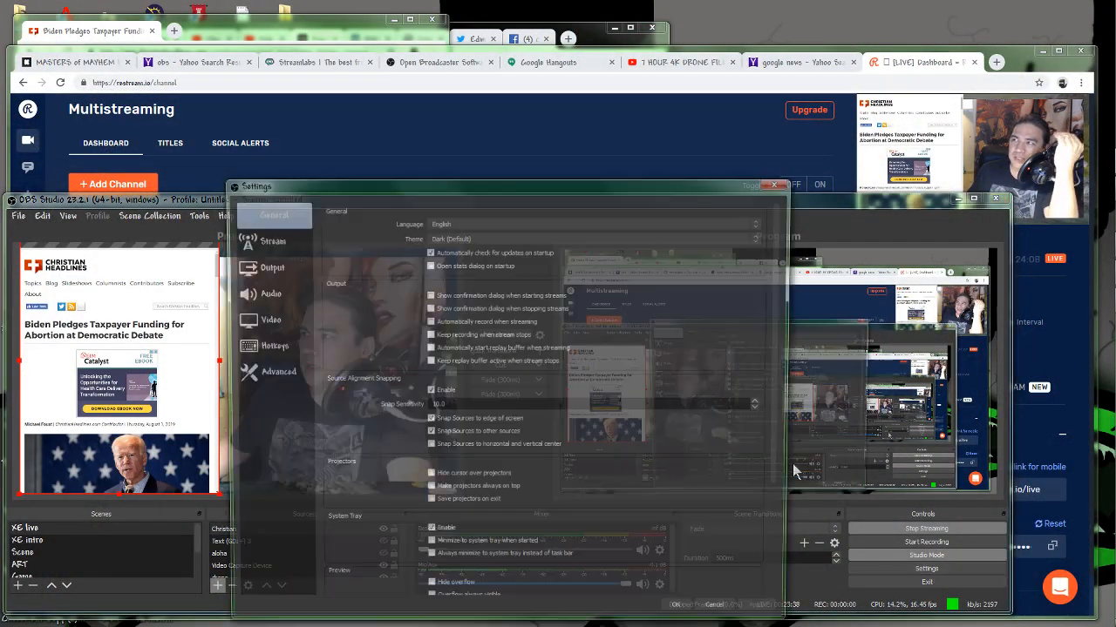
click(265, 244)
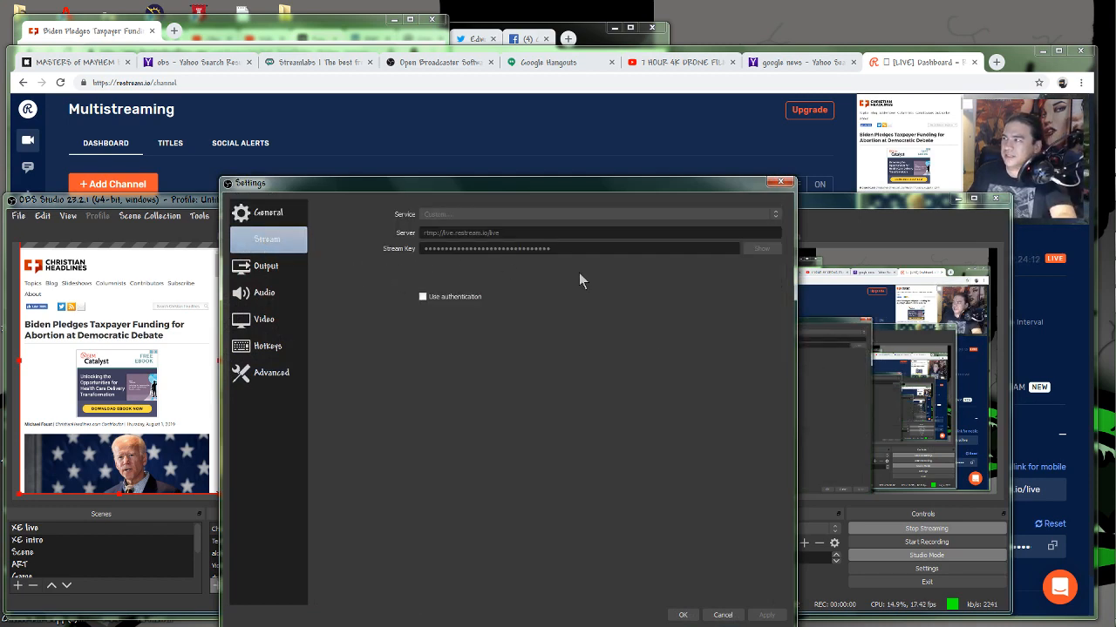
drag(611, 184, 438, 113)
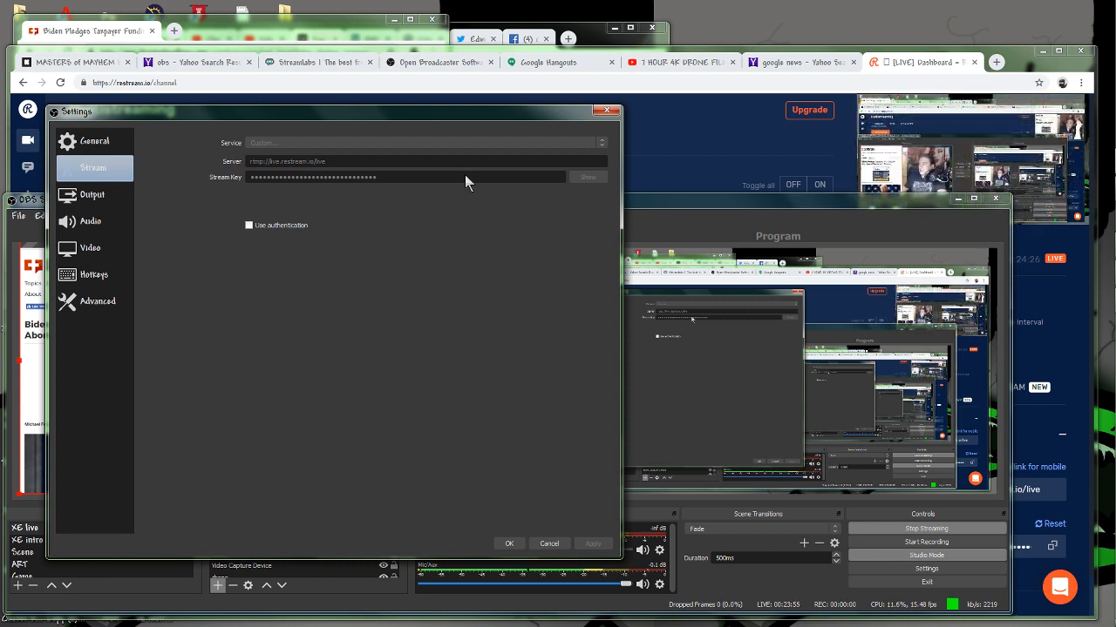
click(607, 110)
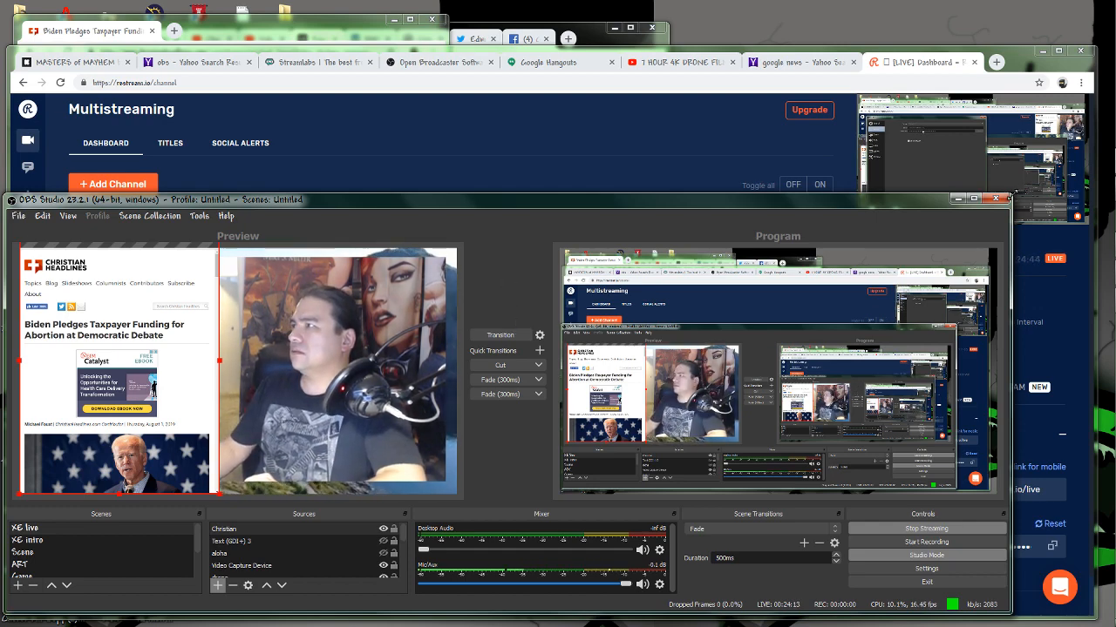
Enlarge the OBS Studio window to nearly the full width of the screen.
click(973, 199)
drag(1111, 122, 1106, 126)
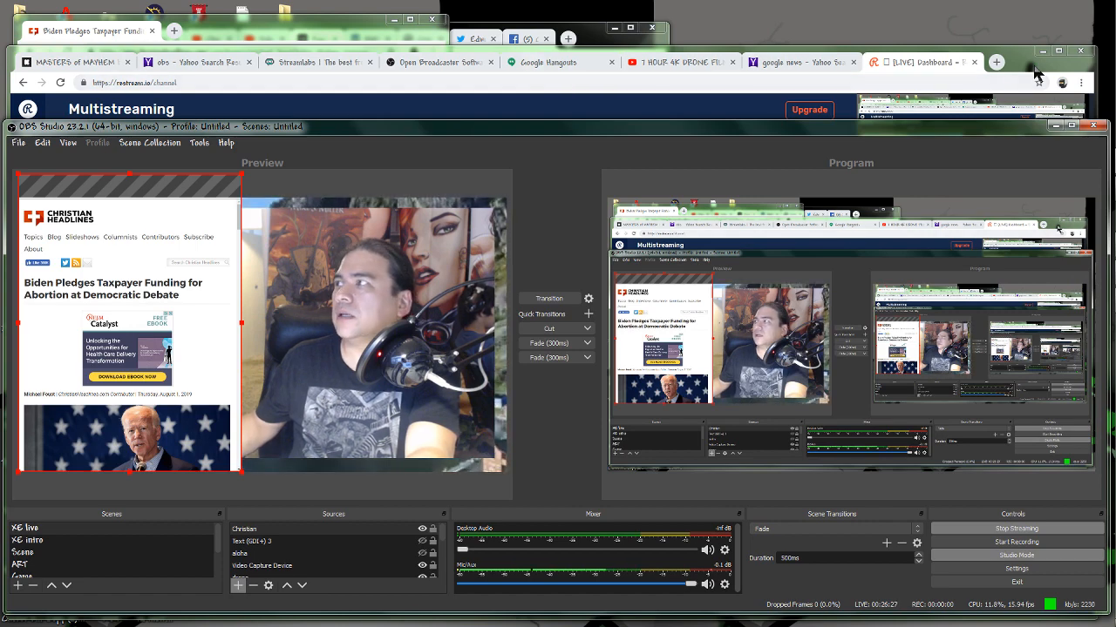
Switch to the main browser window, open HookSounds in a new tab, and narrow the window to about three fifths of the screen width.
mouse_move(1023, 68)
mouse_down()
mouse_move(1020, 123)
mouse_move(1026, 63)
mouse_move(1011, 61)
mouse_move(1031, 63)
mouse_up()
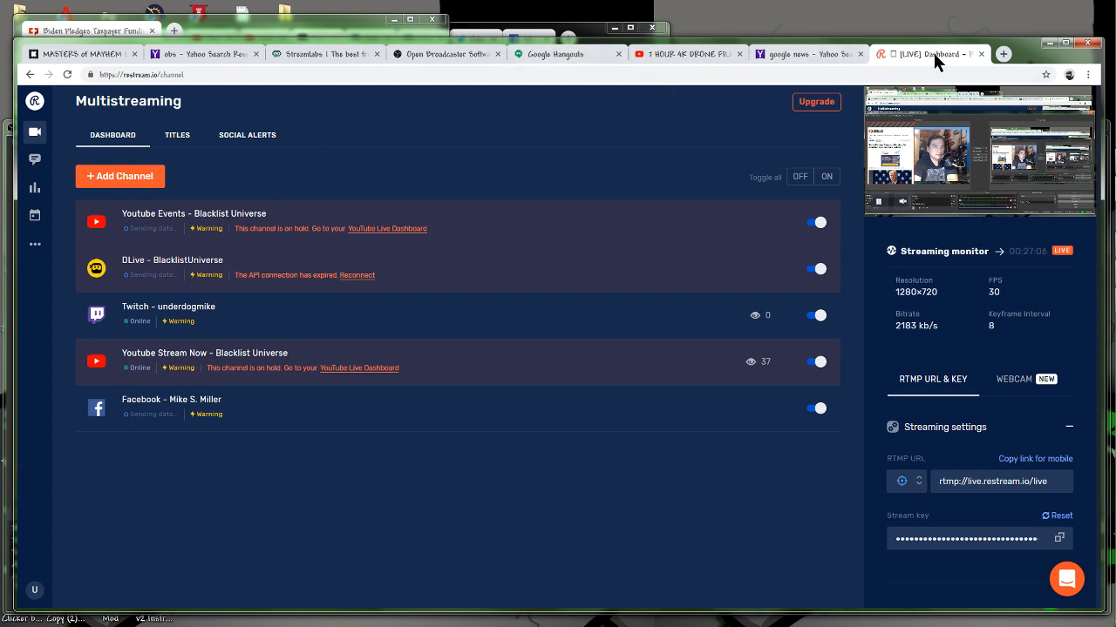
click(1004, 54)
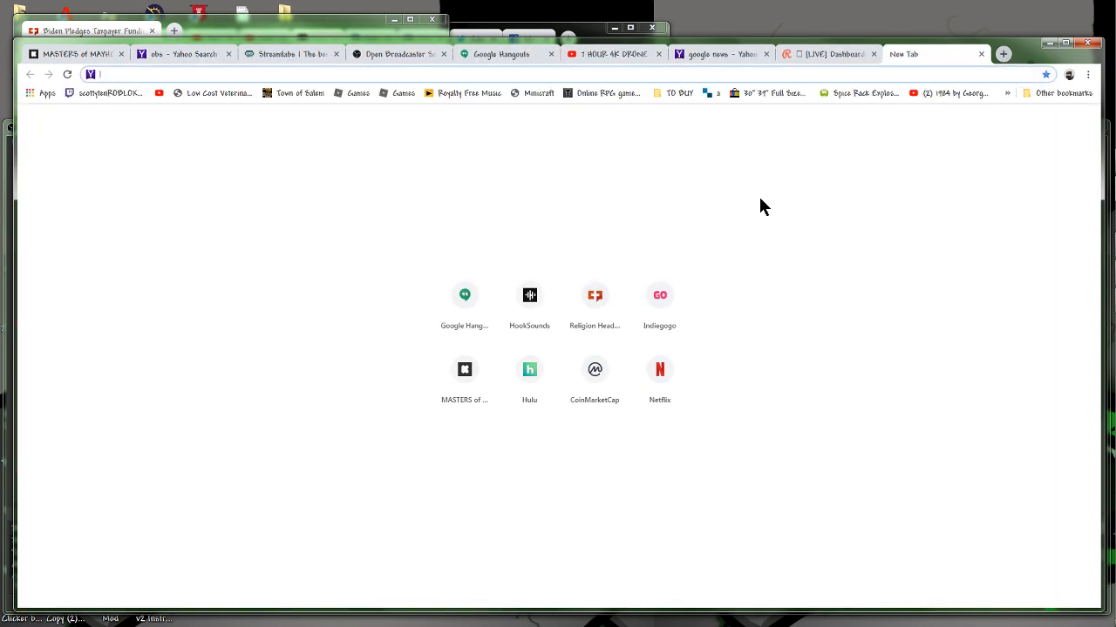
click(539, 305)
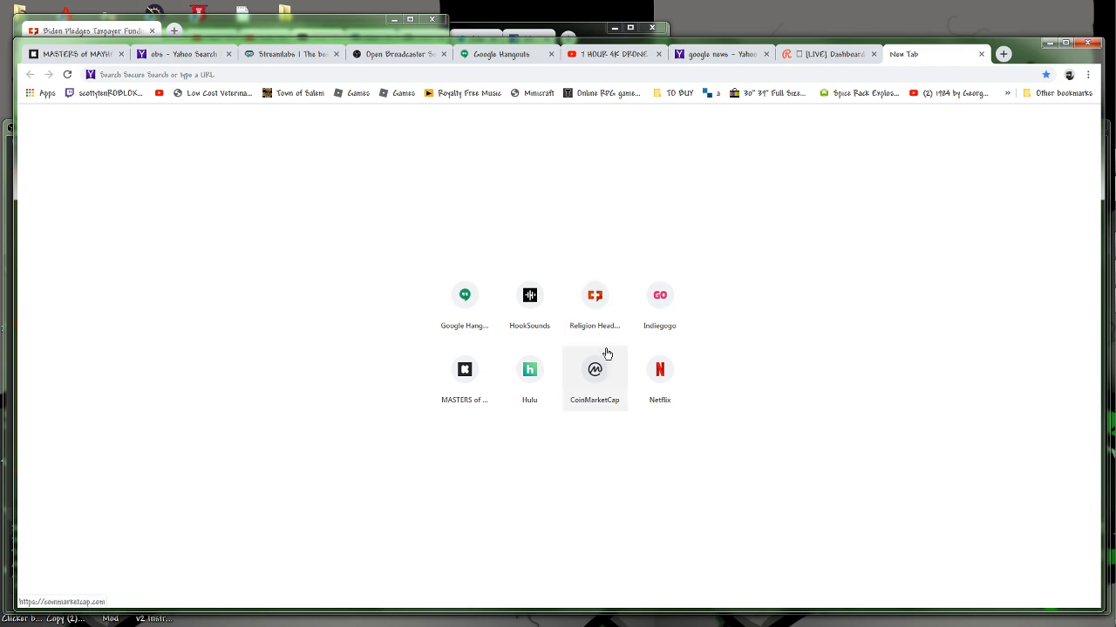
click(529, 298)
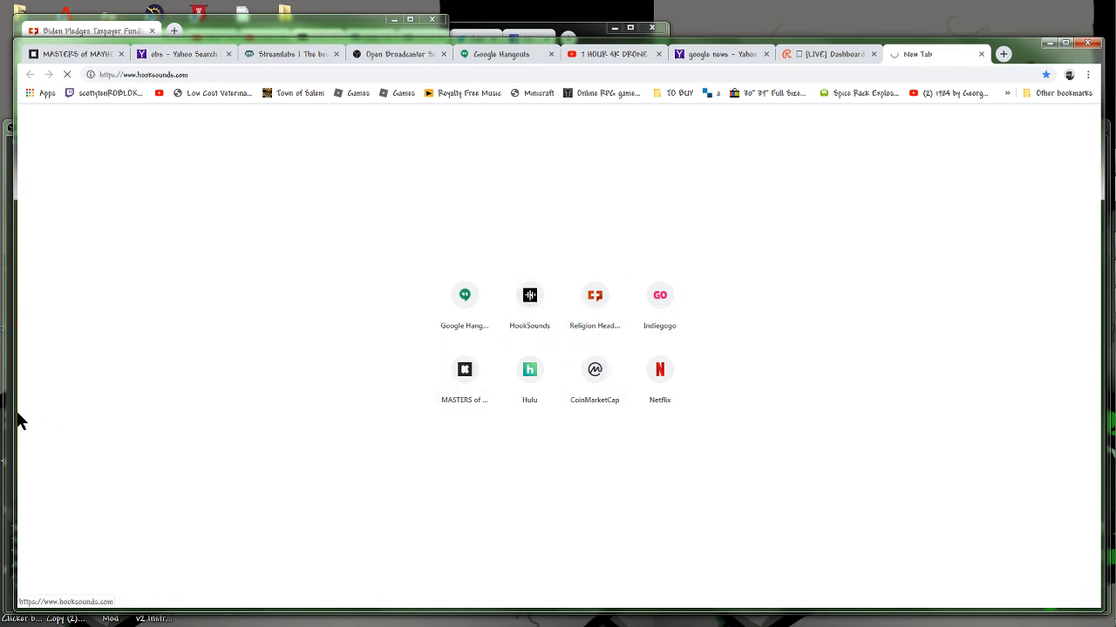
drag(19, 418, 446, 418)
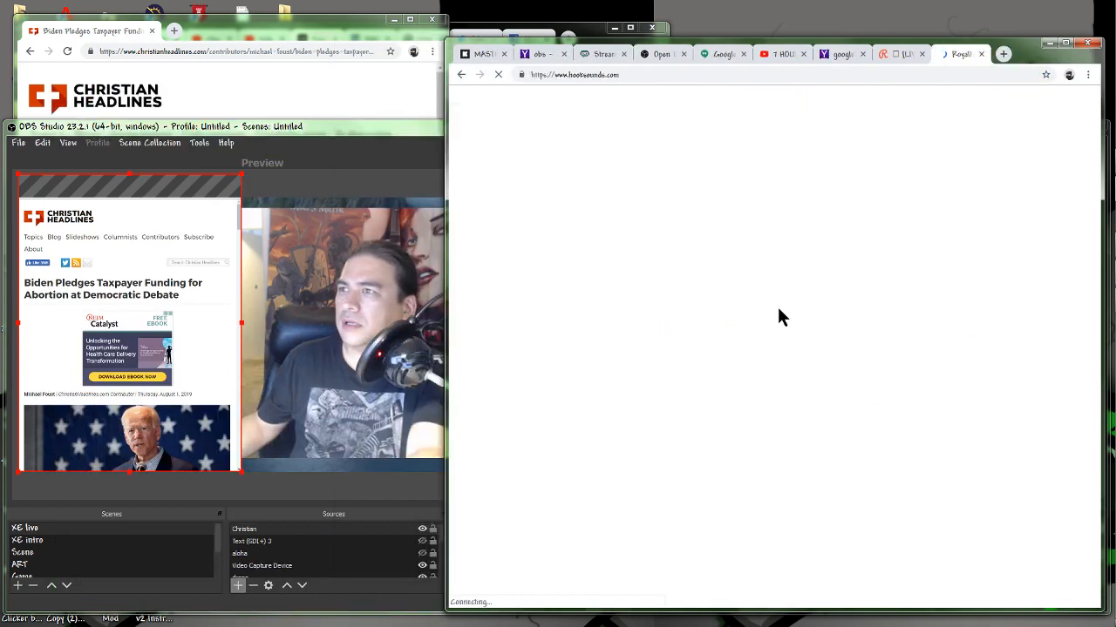
Browse down to the recent releases on HookSounds and play the Action Blockbuster Trailer track.
scroll(814, 369, down, 1)
scroll(817, 377, down, 3)
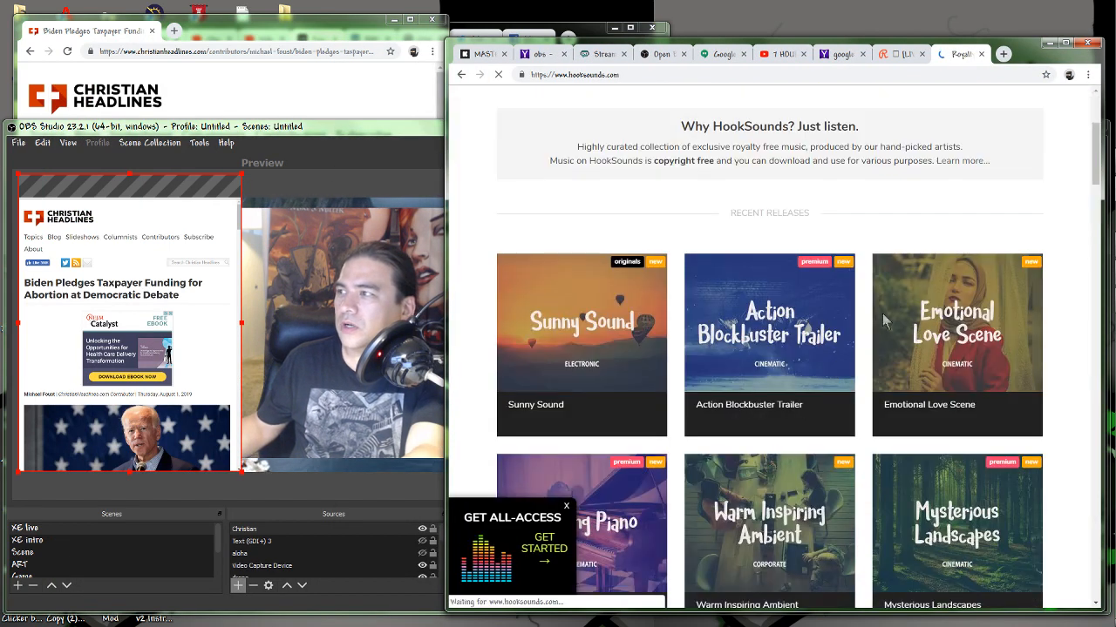
click(703, 454)
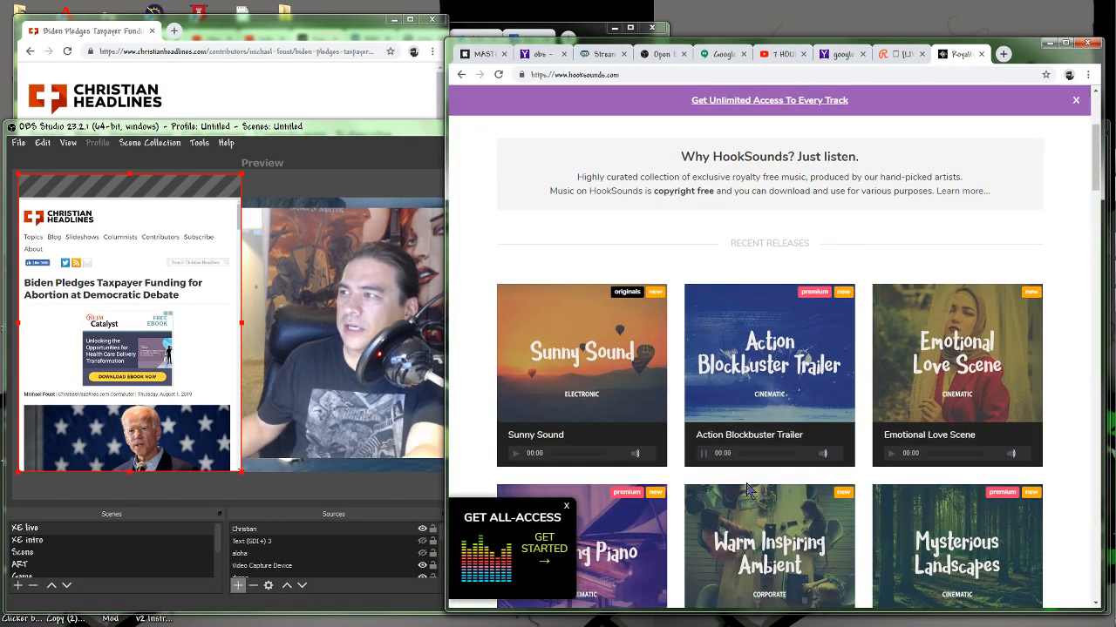
Switch to OBS Studio and demonstrate the Desktop Audio volume by raising it and then lowering it almost to silence.
click(337, 499)
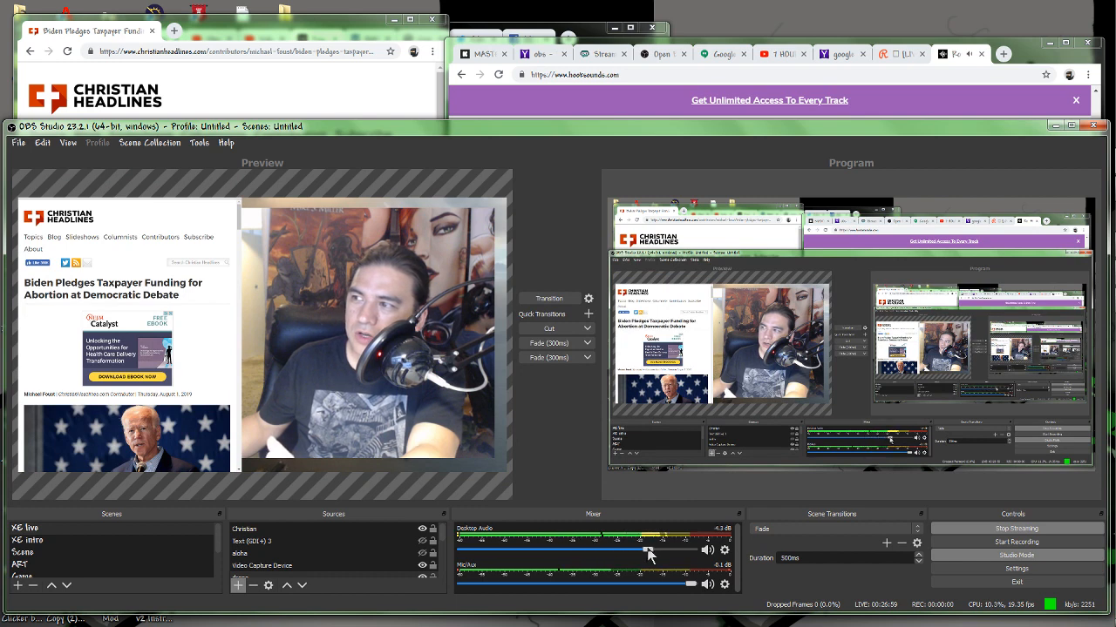
drag(678, 554, 700, 552)
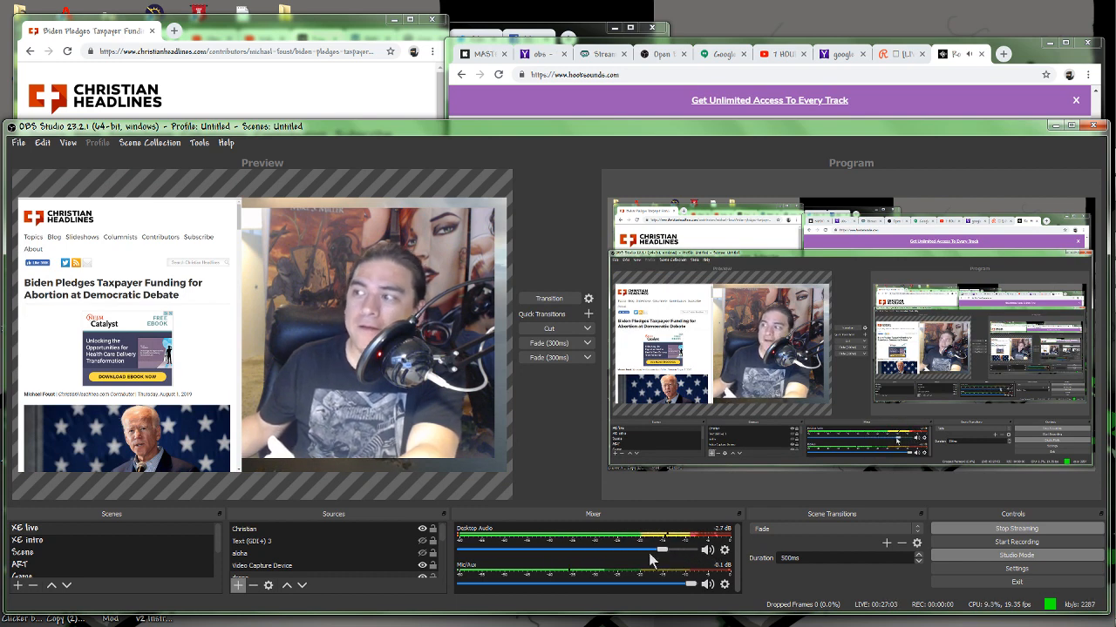
drag(649, 553, 453, 571)
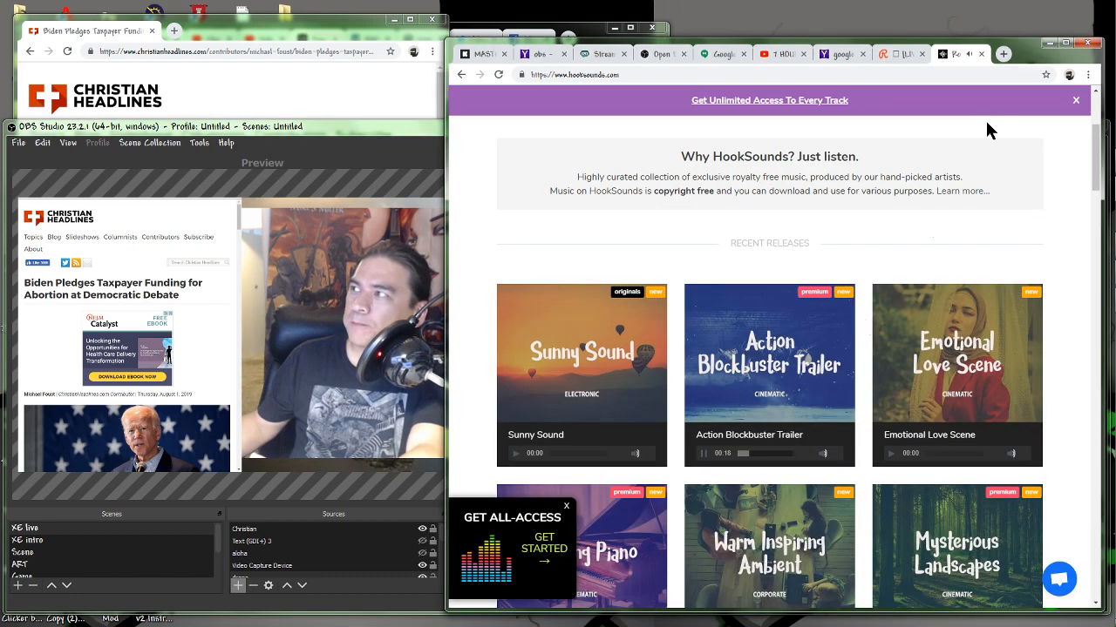
Pause the Action Blockbuster Trailer track in the browser and return to OBS Studio.
click(1028, 54)
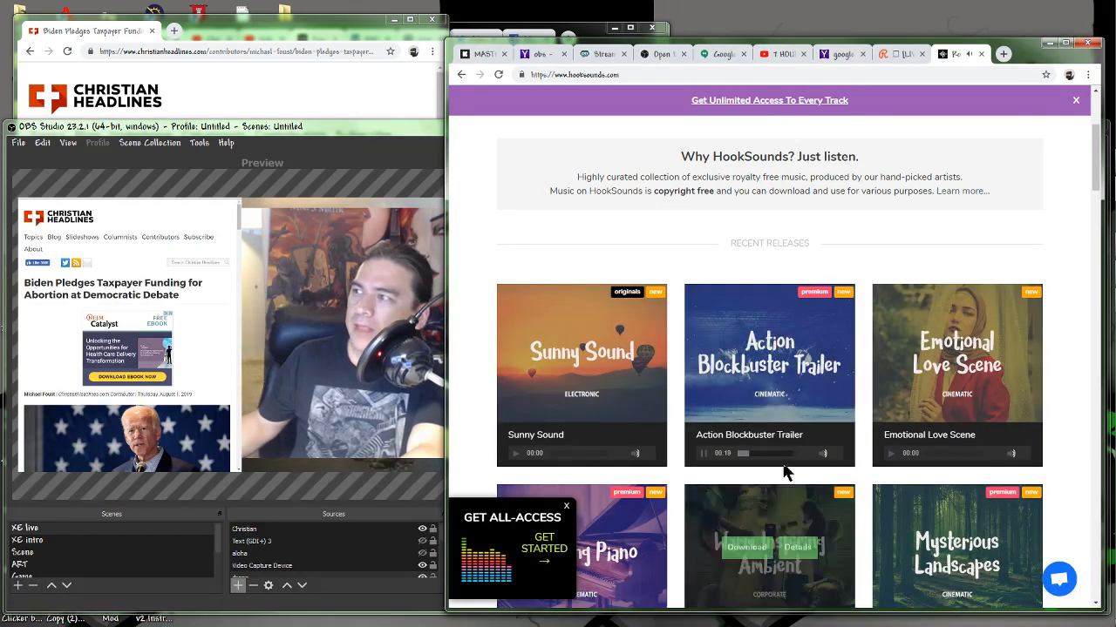
click(340, 542)
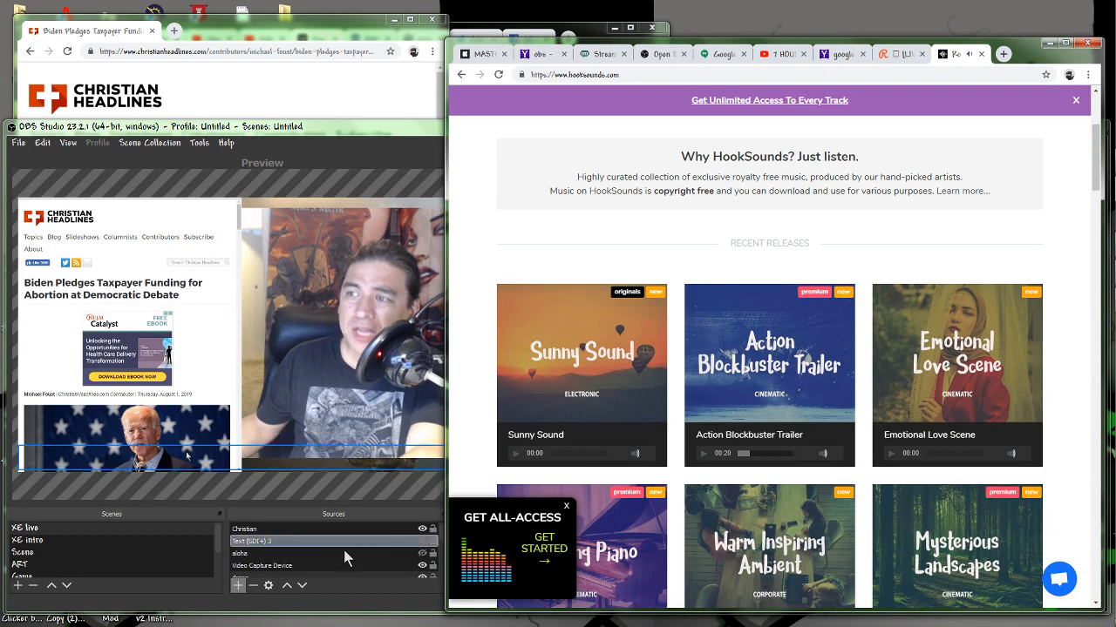
click(354, 605)
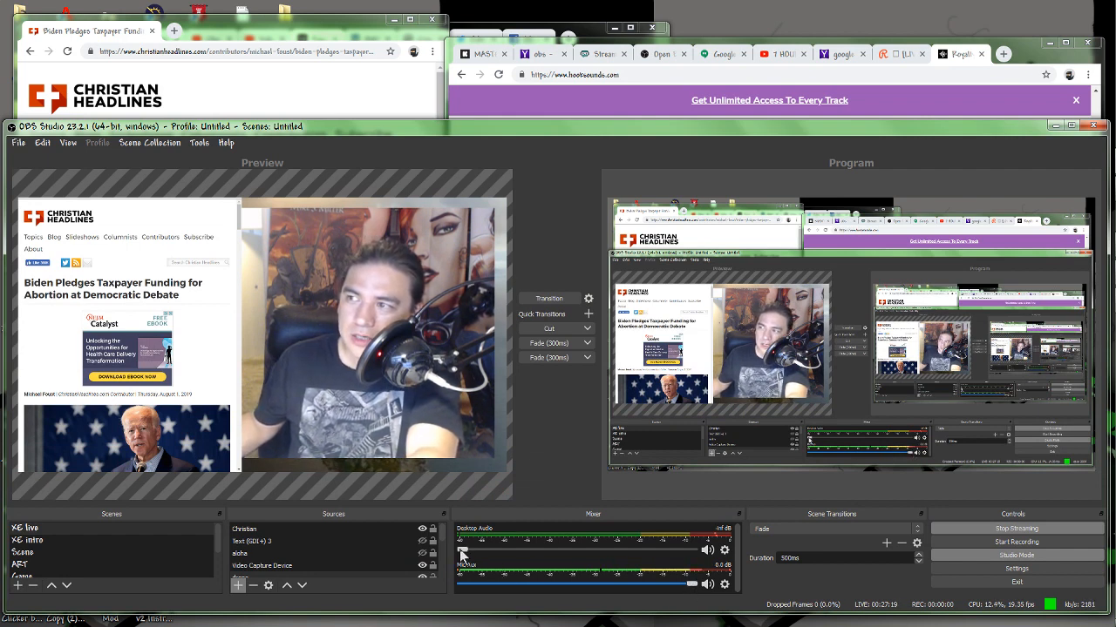
Raise the Desktop Audio volume to 0.0 dB, and look over the source types that can be added without adding one.
drag(468, 553, 743, 560)
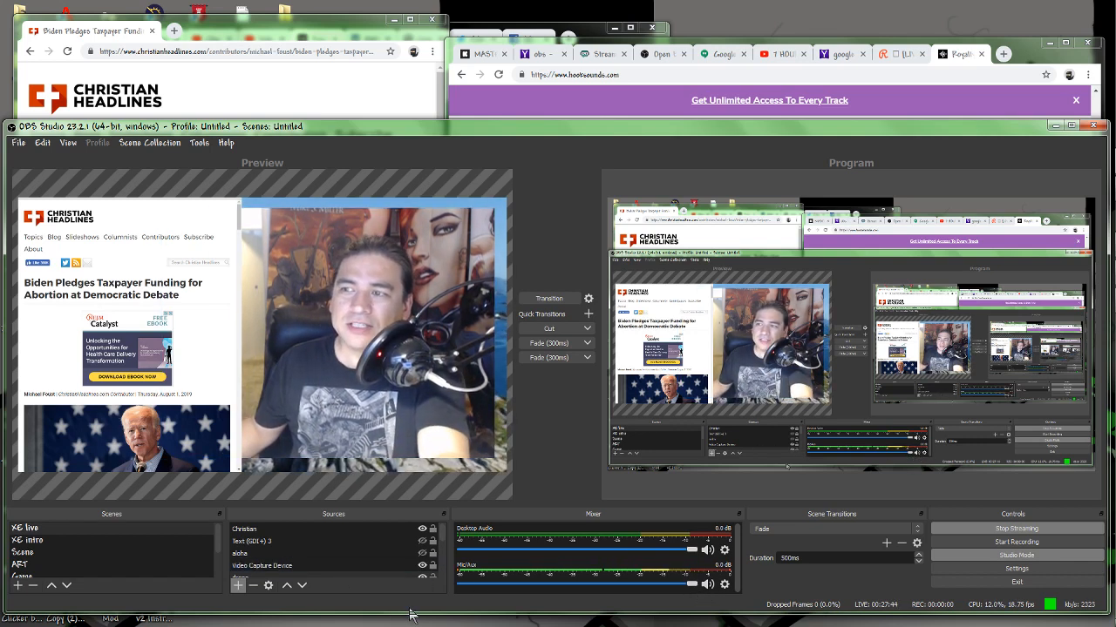
click(238, 585)
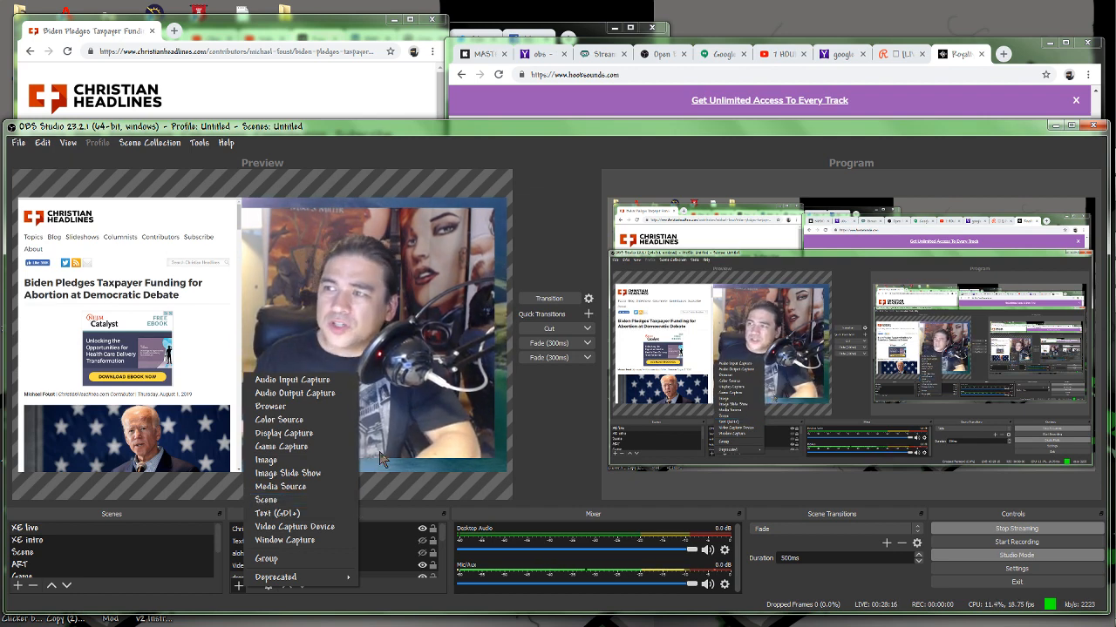
click(536, 441)
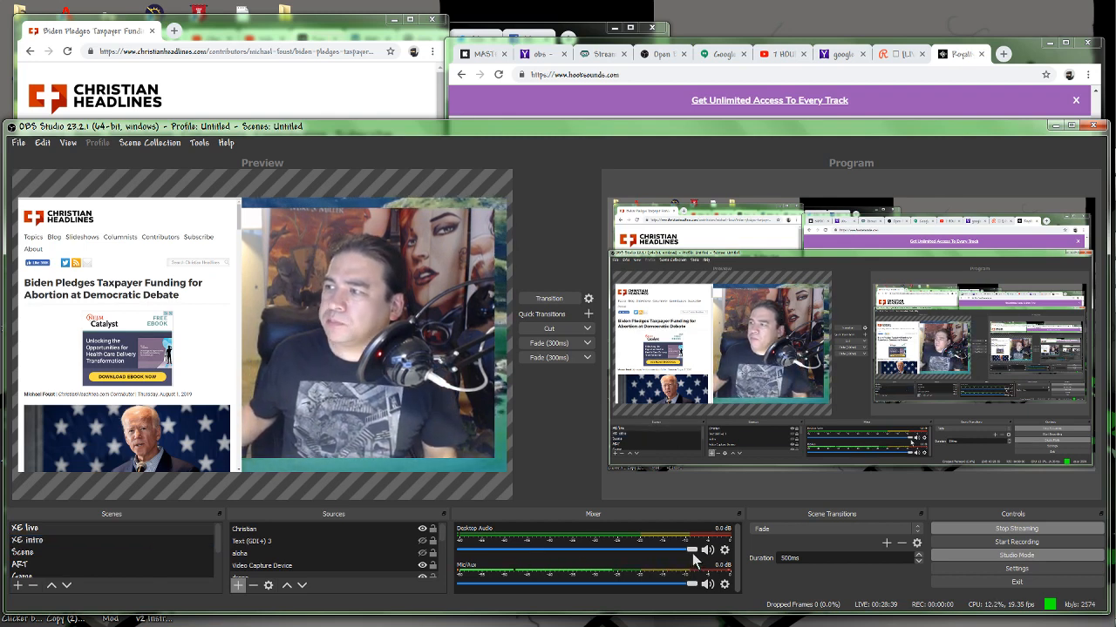
Lower the Desktop Audio volume to silence, and look through the scenes to load XE intro into the preview.
drag(695, 553, 458, 552)
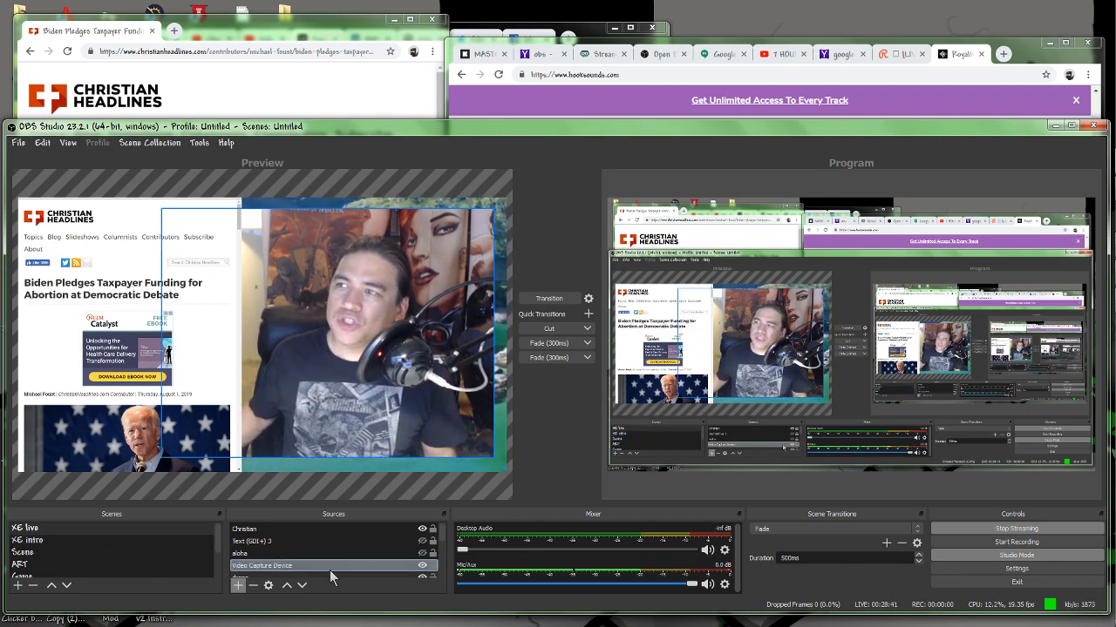
scroll(62, 565, down, 1)
click(68, 565)
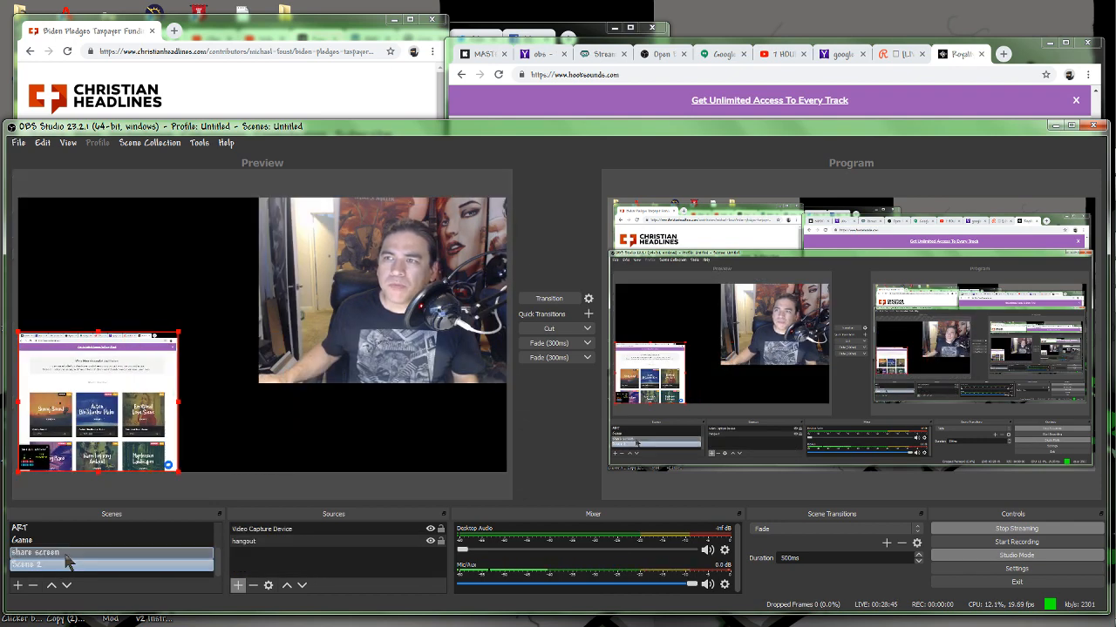
click(83, 553)
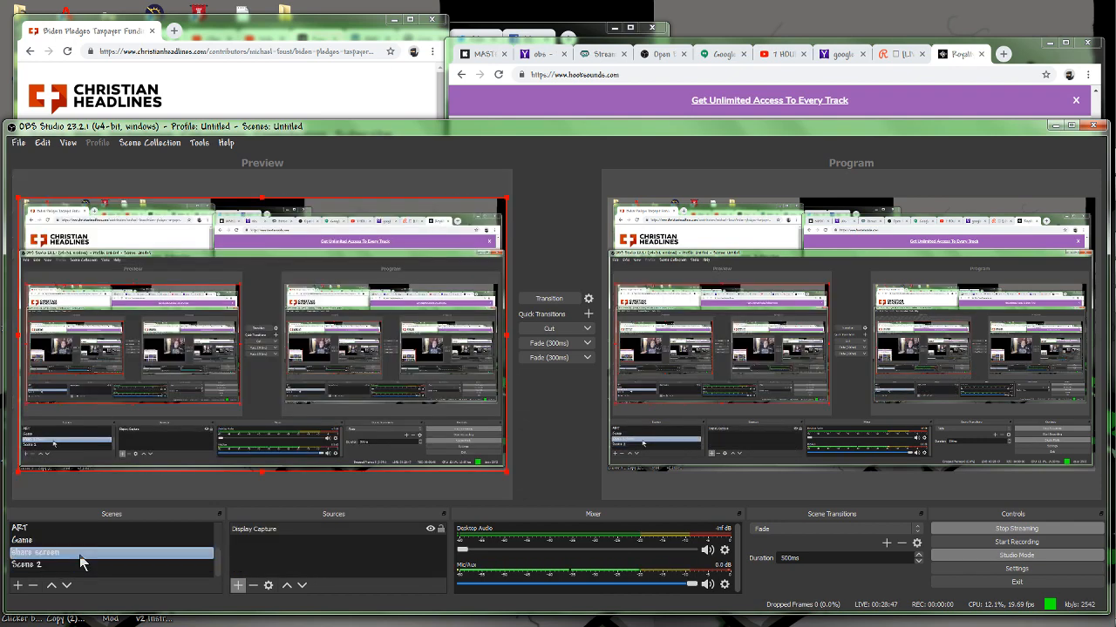
scroll(80, 556, up, 3)
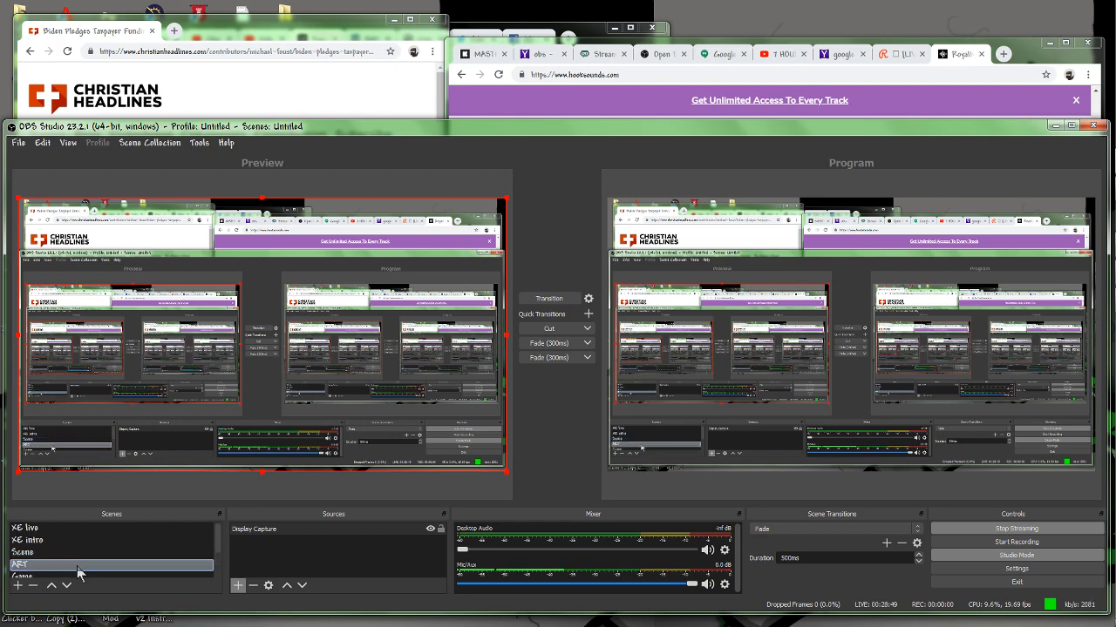
click(89, 531)
click(85, 540)
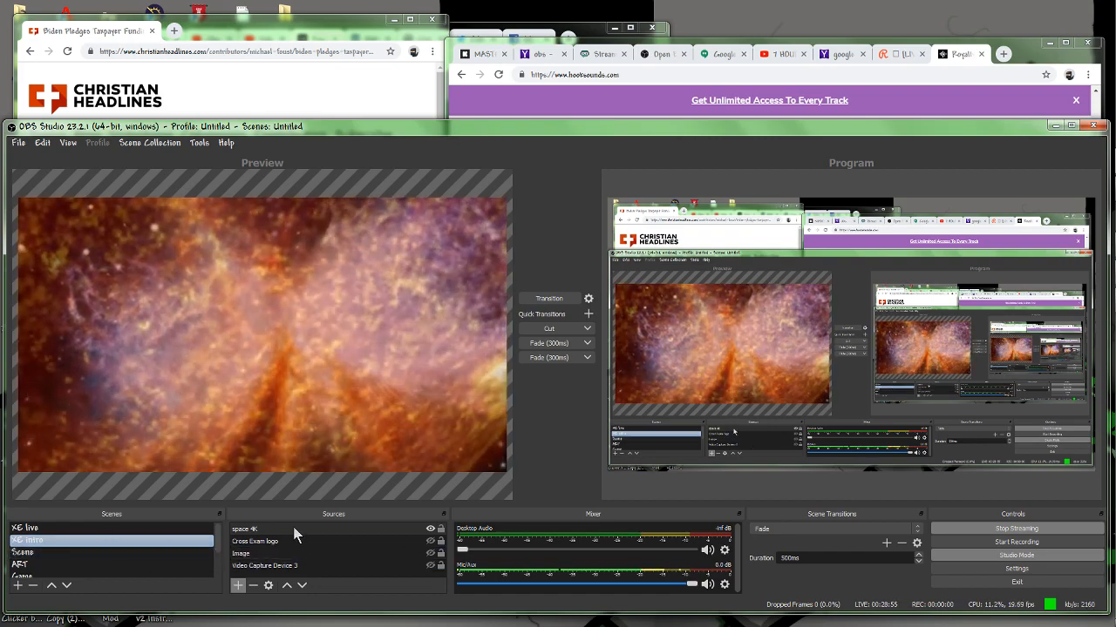
Resume the Action Blockbuster Trailer track on HookSounds and switch back to OBS Studio.
key(alt+Tab)
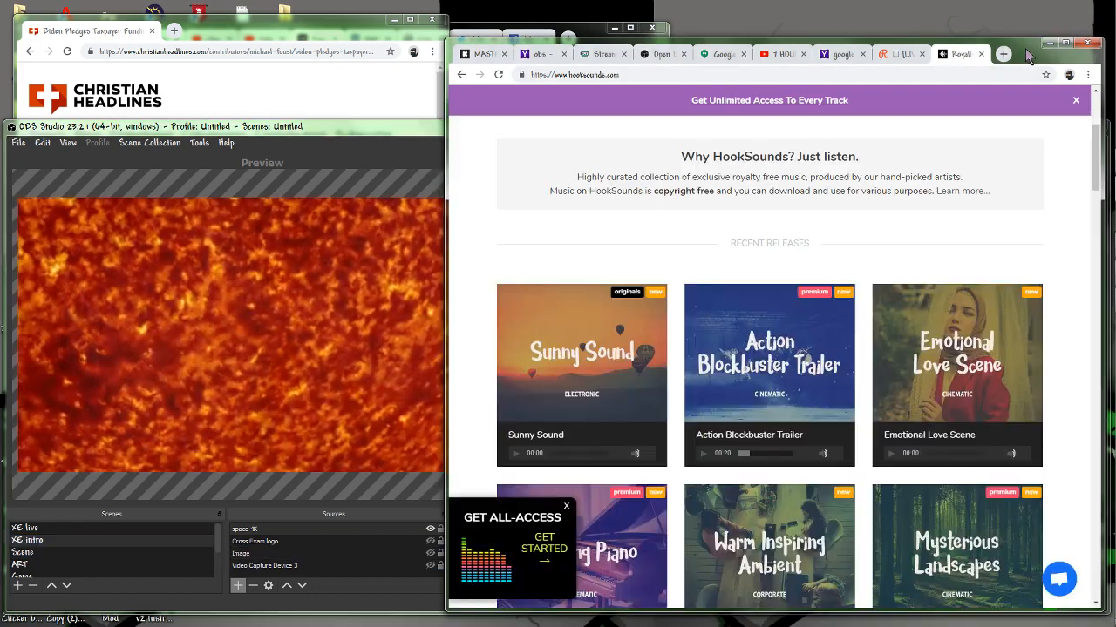
click(703, 453)
click(393, 596)
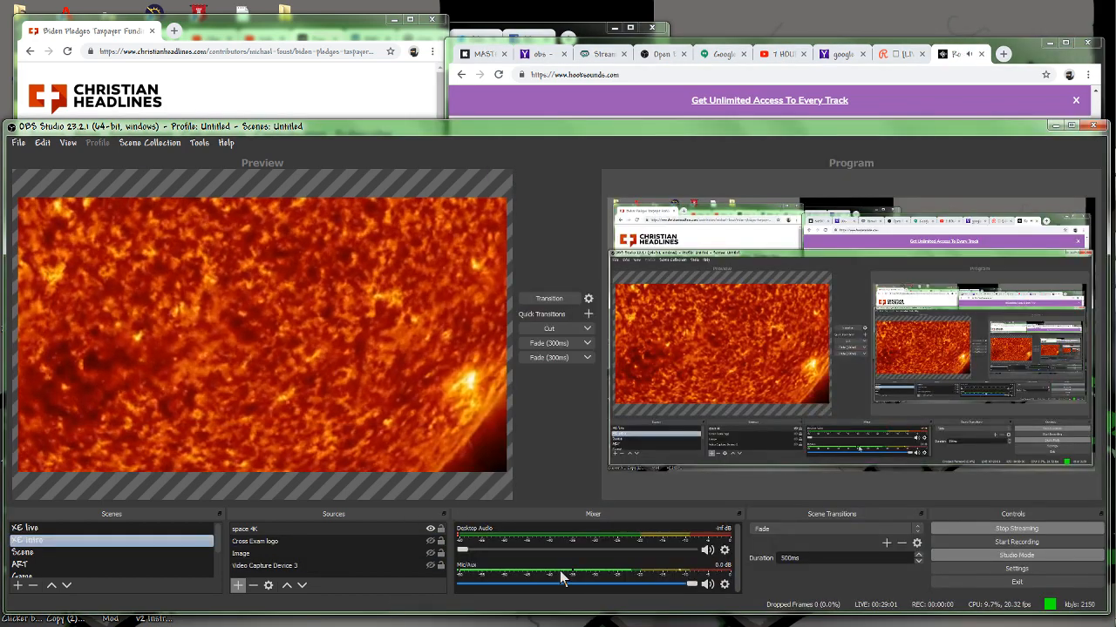
Set Mic/Aux to -0.4 dB and Desktop Audio to 0.0 dB, and transition the XE intro scene to the program output.
click(692, 590)
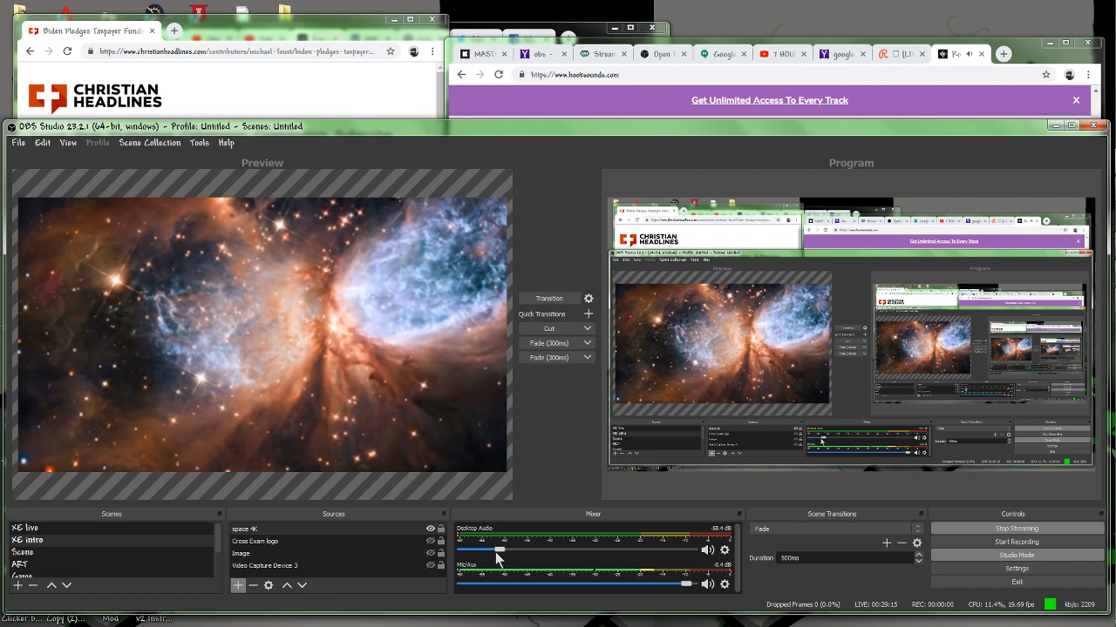
drag(619, 550, 720, 558)
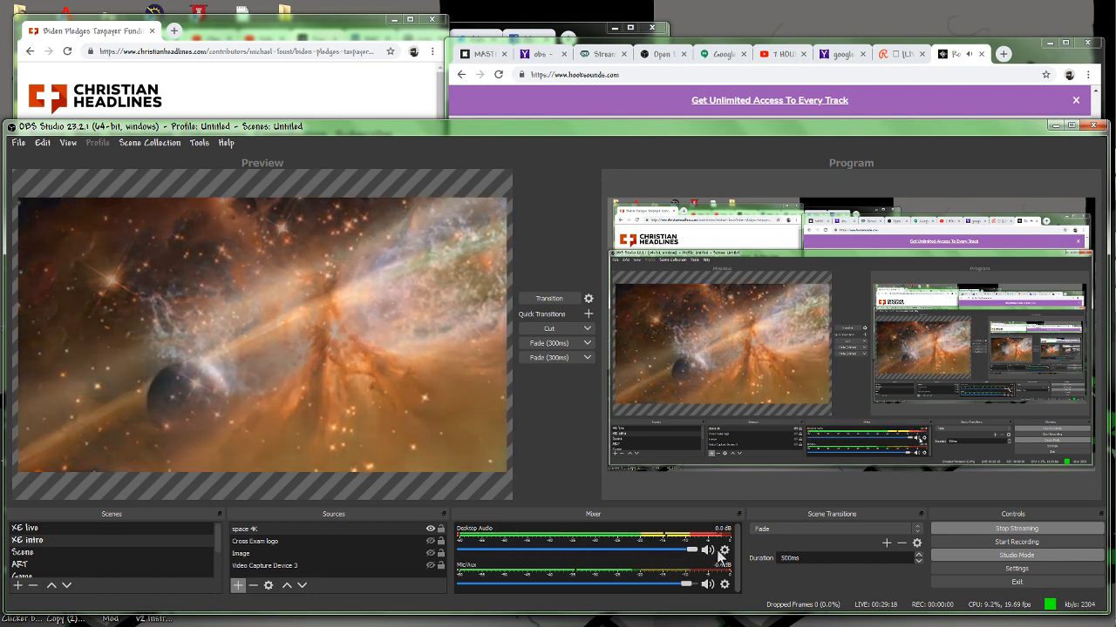
click(549, 298)
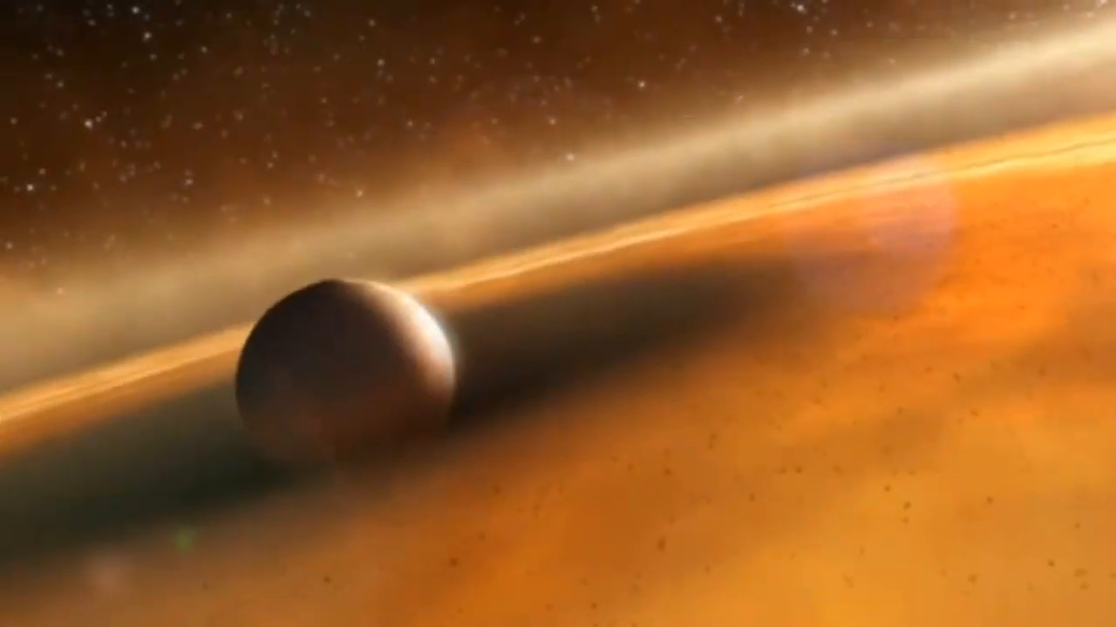